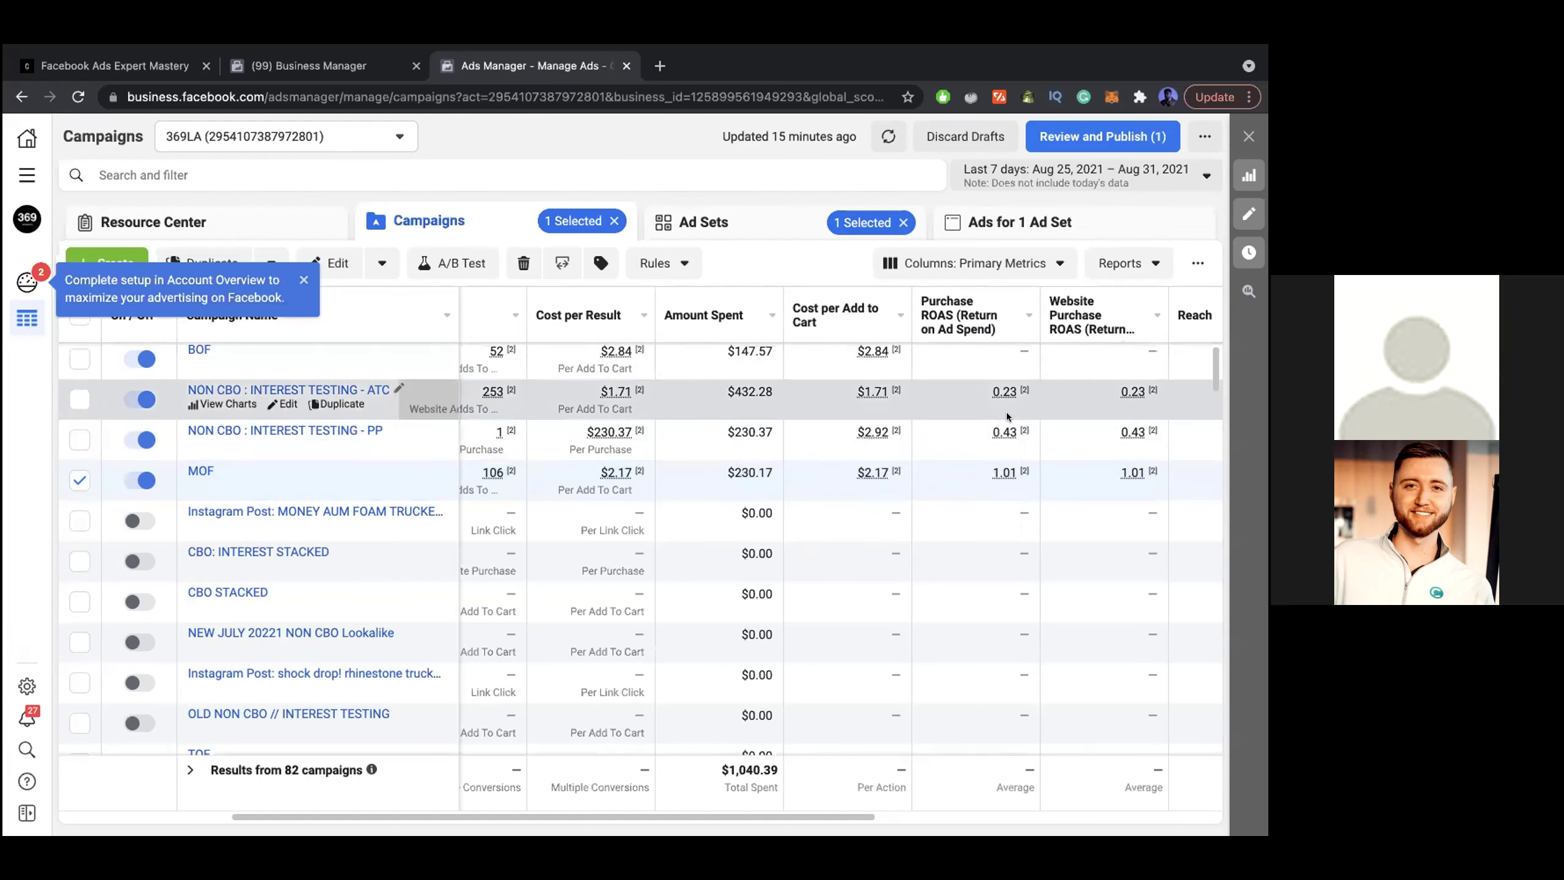
Review the MOF campaign's ad sets, then return to the campaign list
left_click(201, 469)
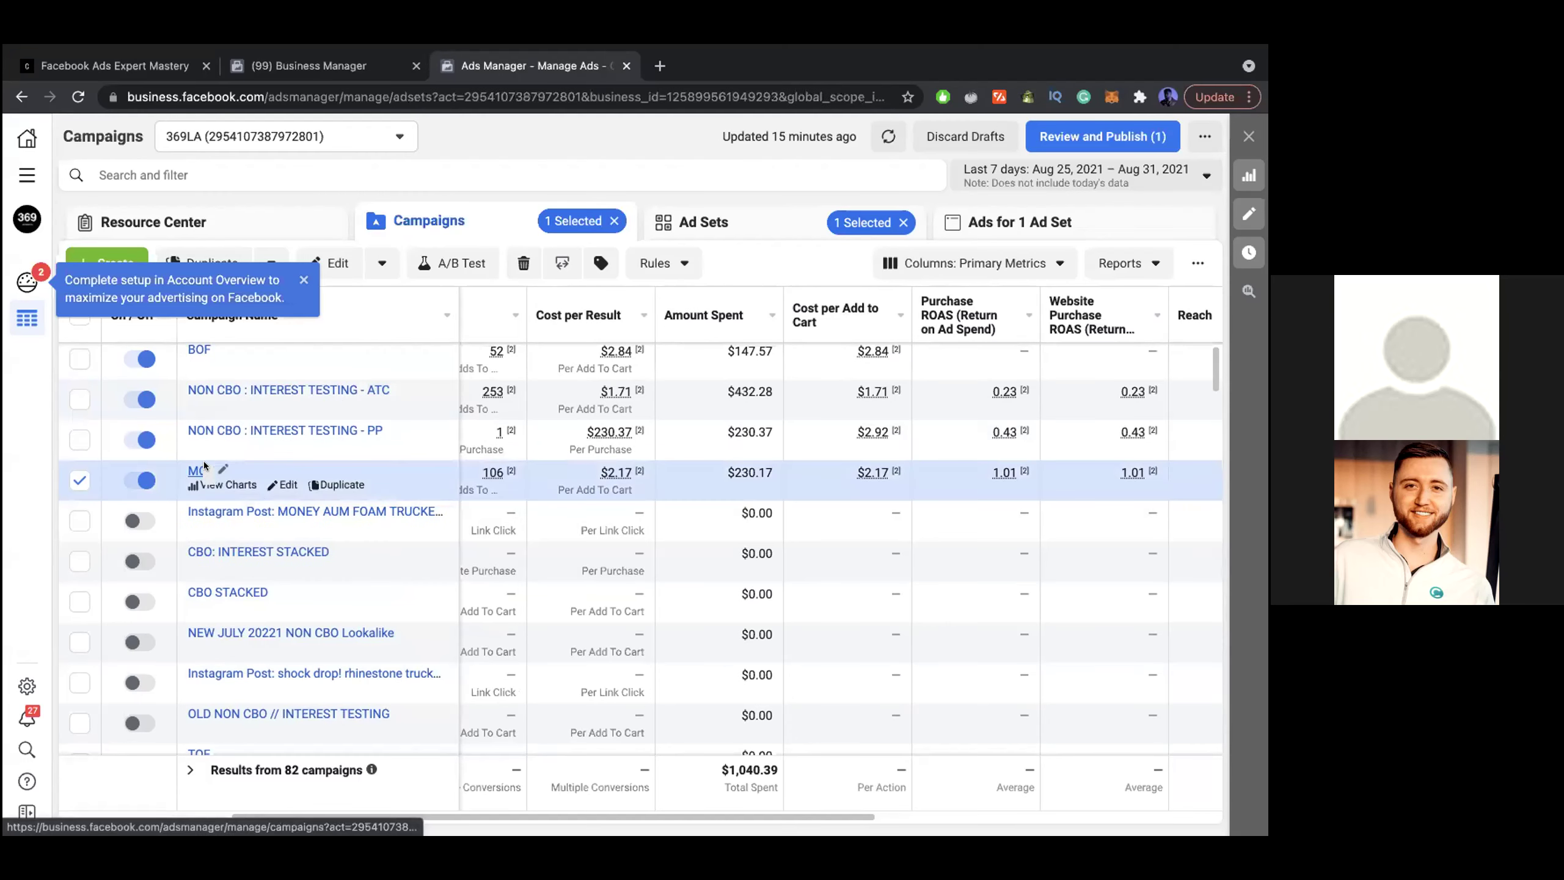
mouse_move(638, 434)
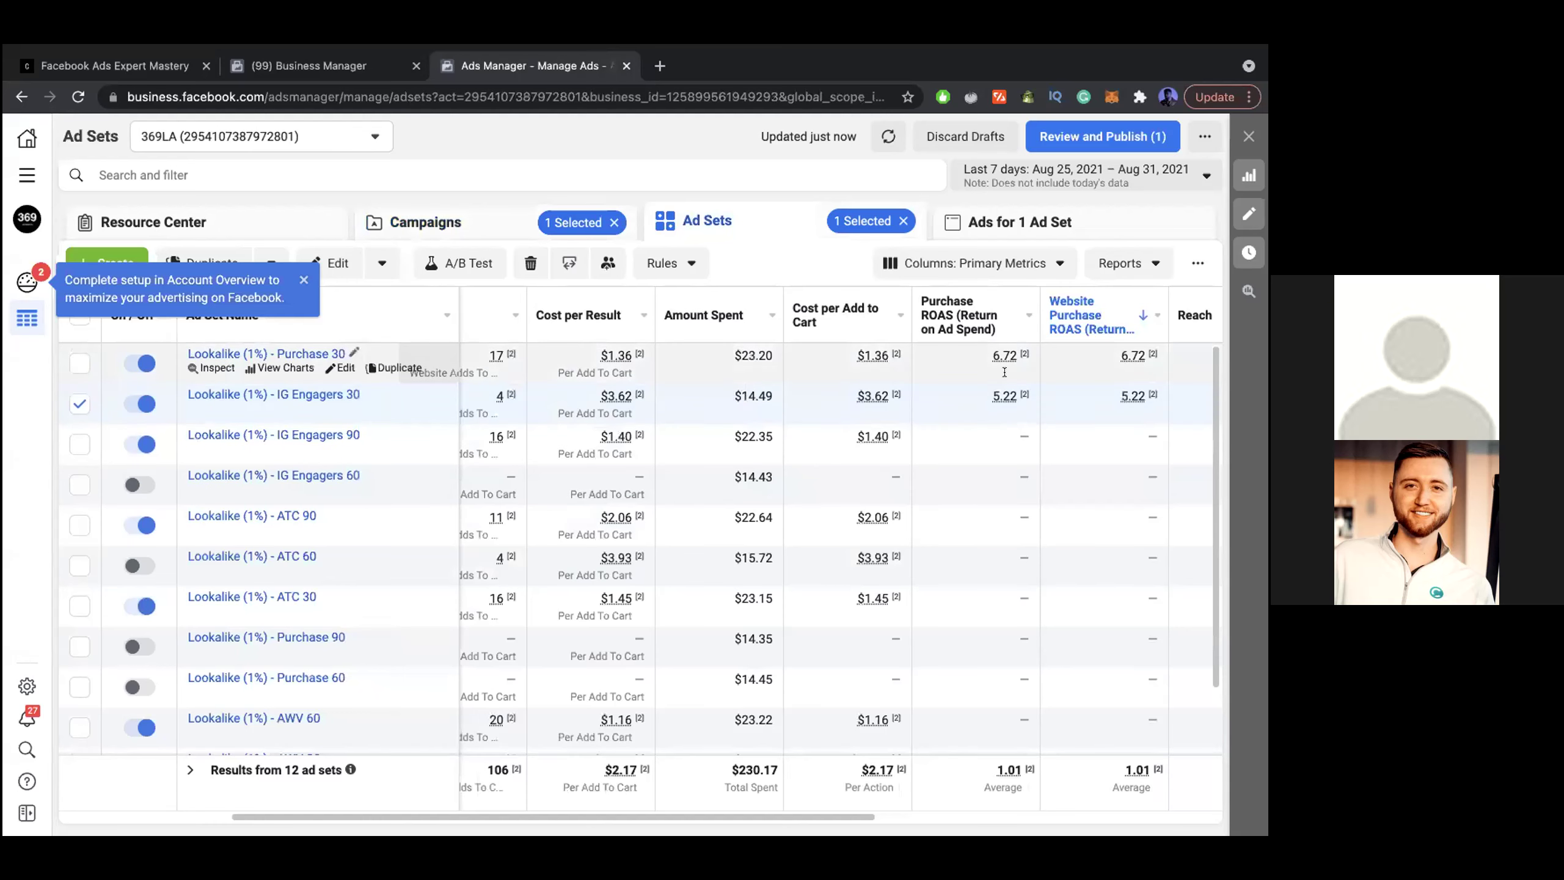
scroll(771, 563, "down", 2)
scroll(772, 562, "left", 1)
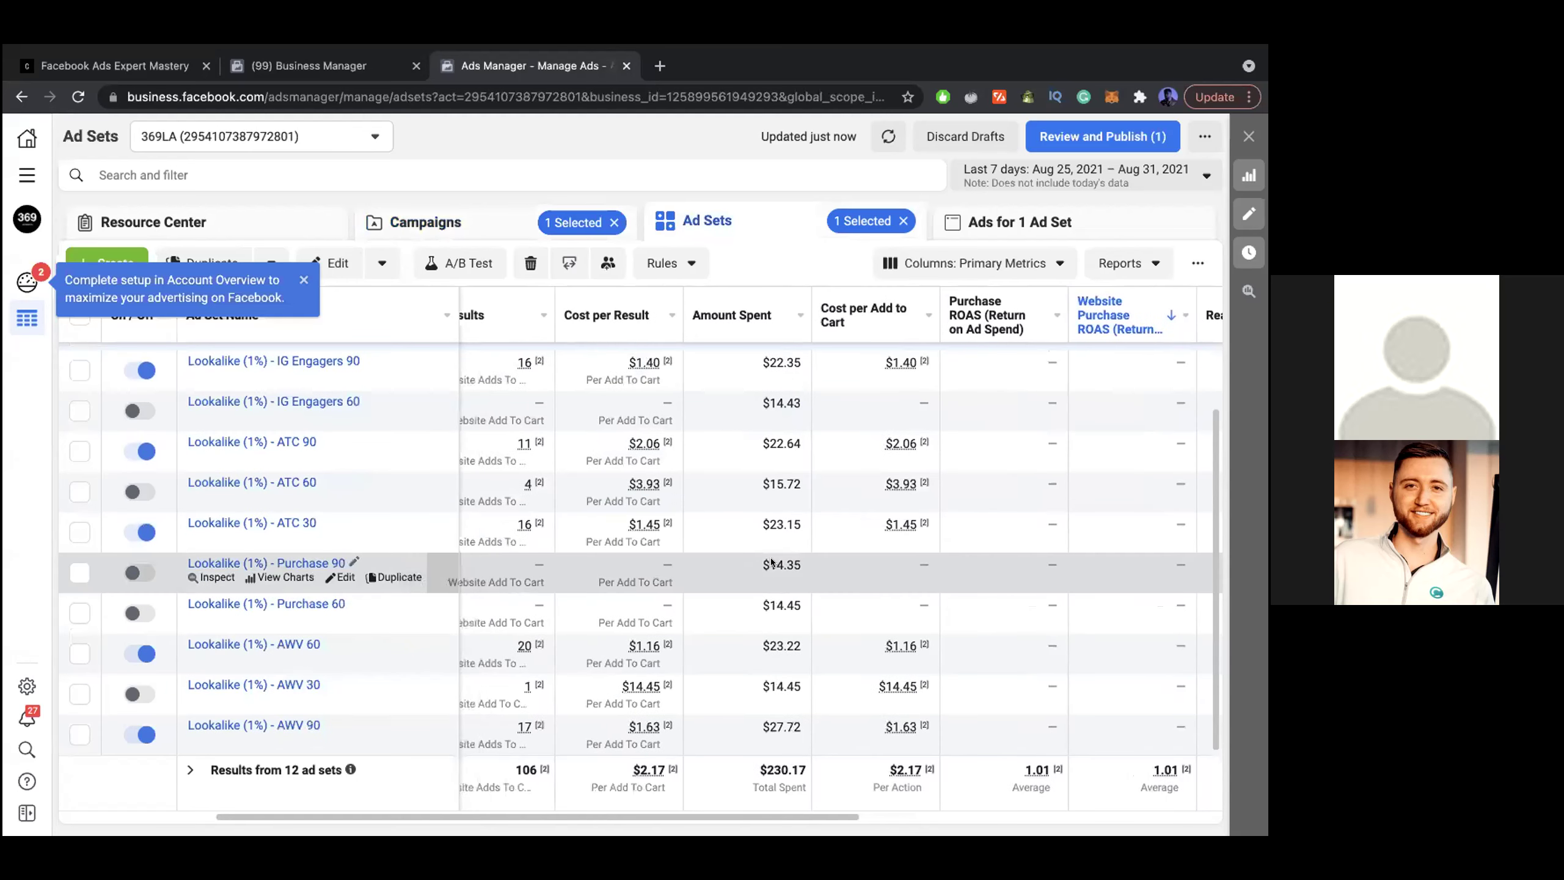
left_click(489, 223)
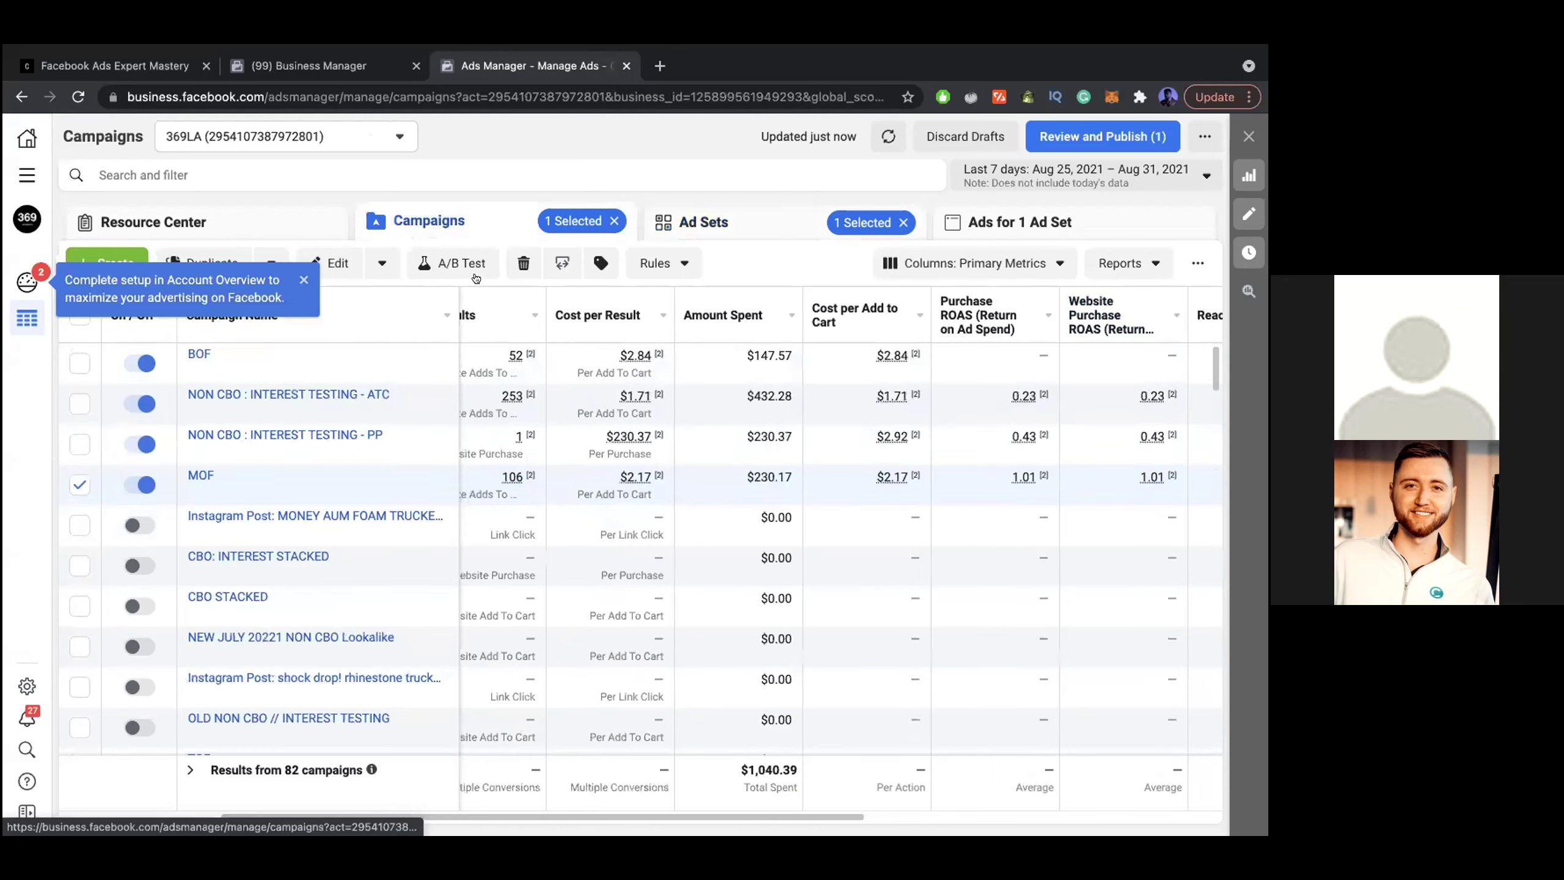
Switch on the Mantra ad set in NON CBO : INTEREST TESTING - ATC and return to Campaigns
left_click(270, 395)
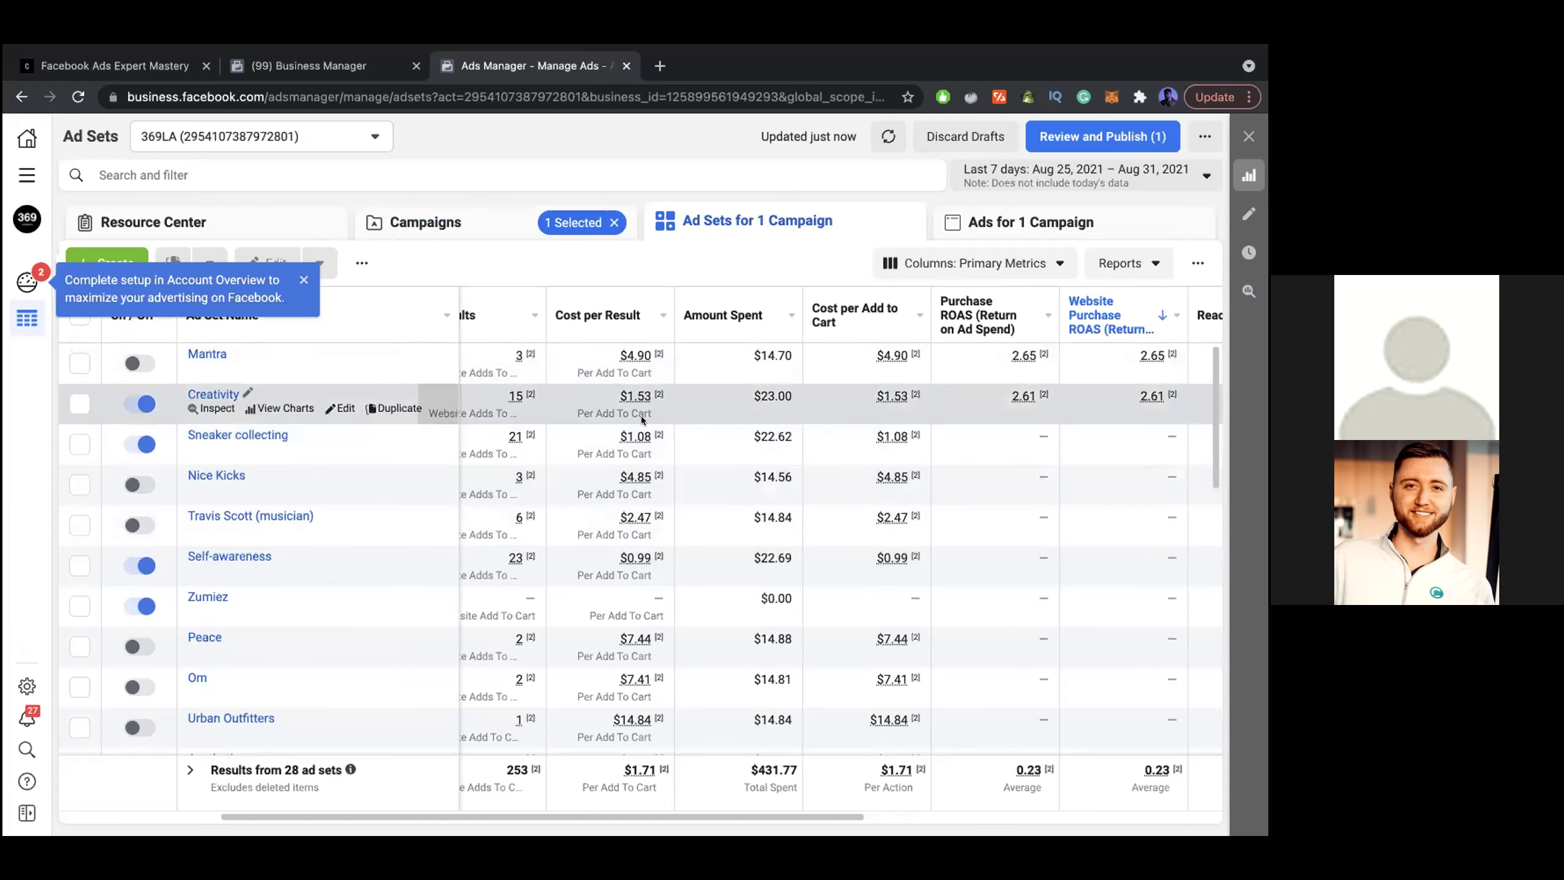
left_click(147, 365)
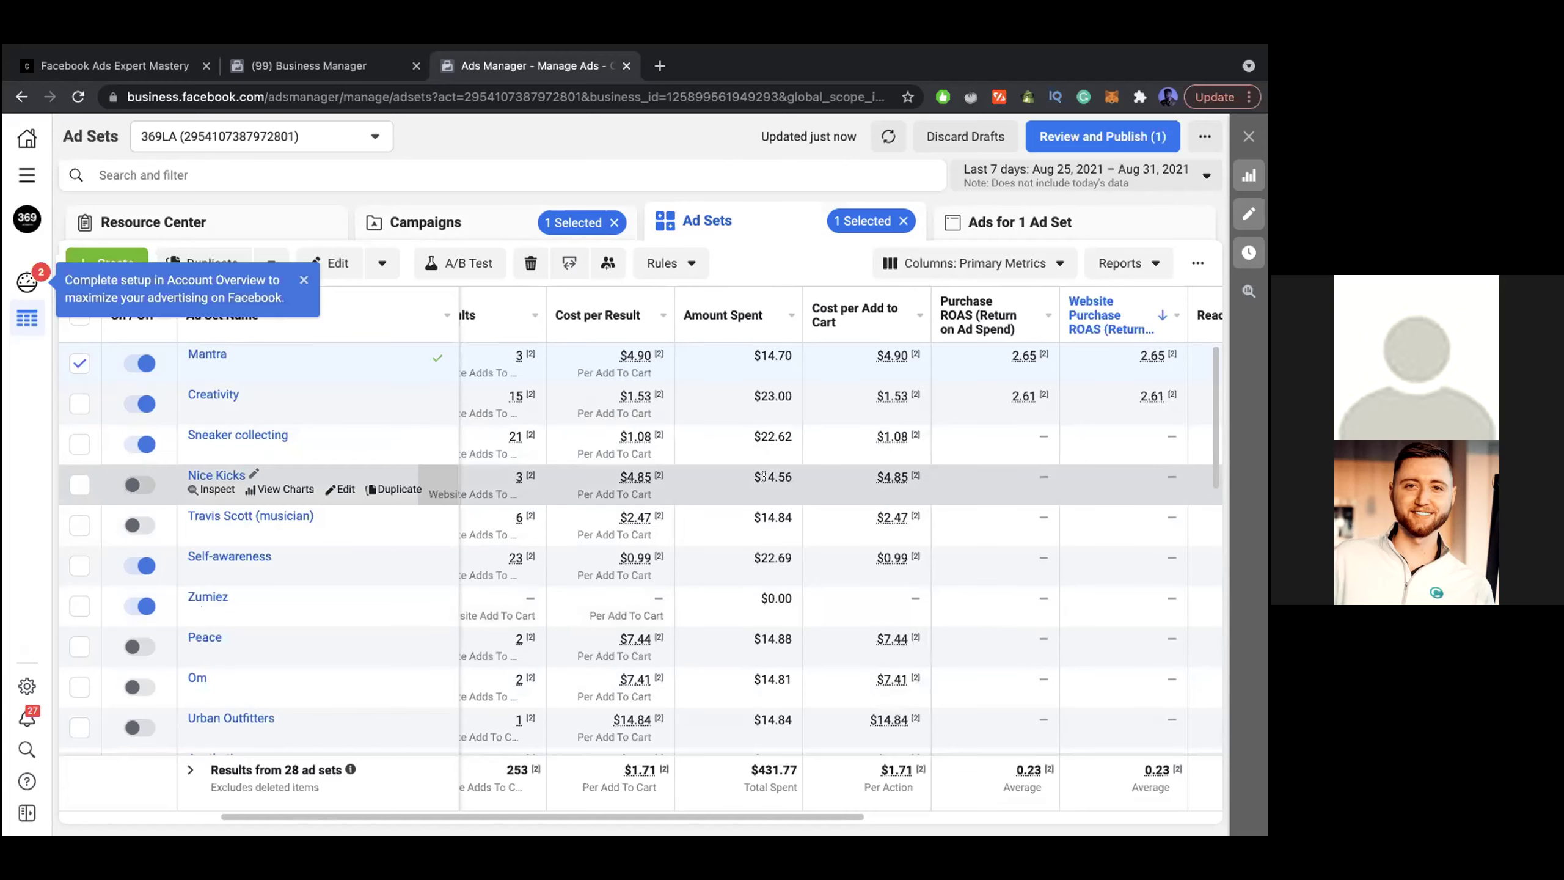
left_click(504, 223)
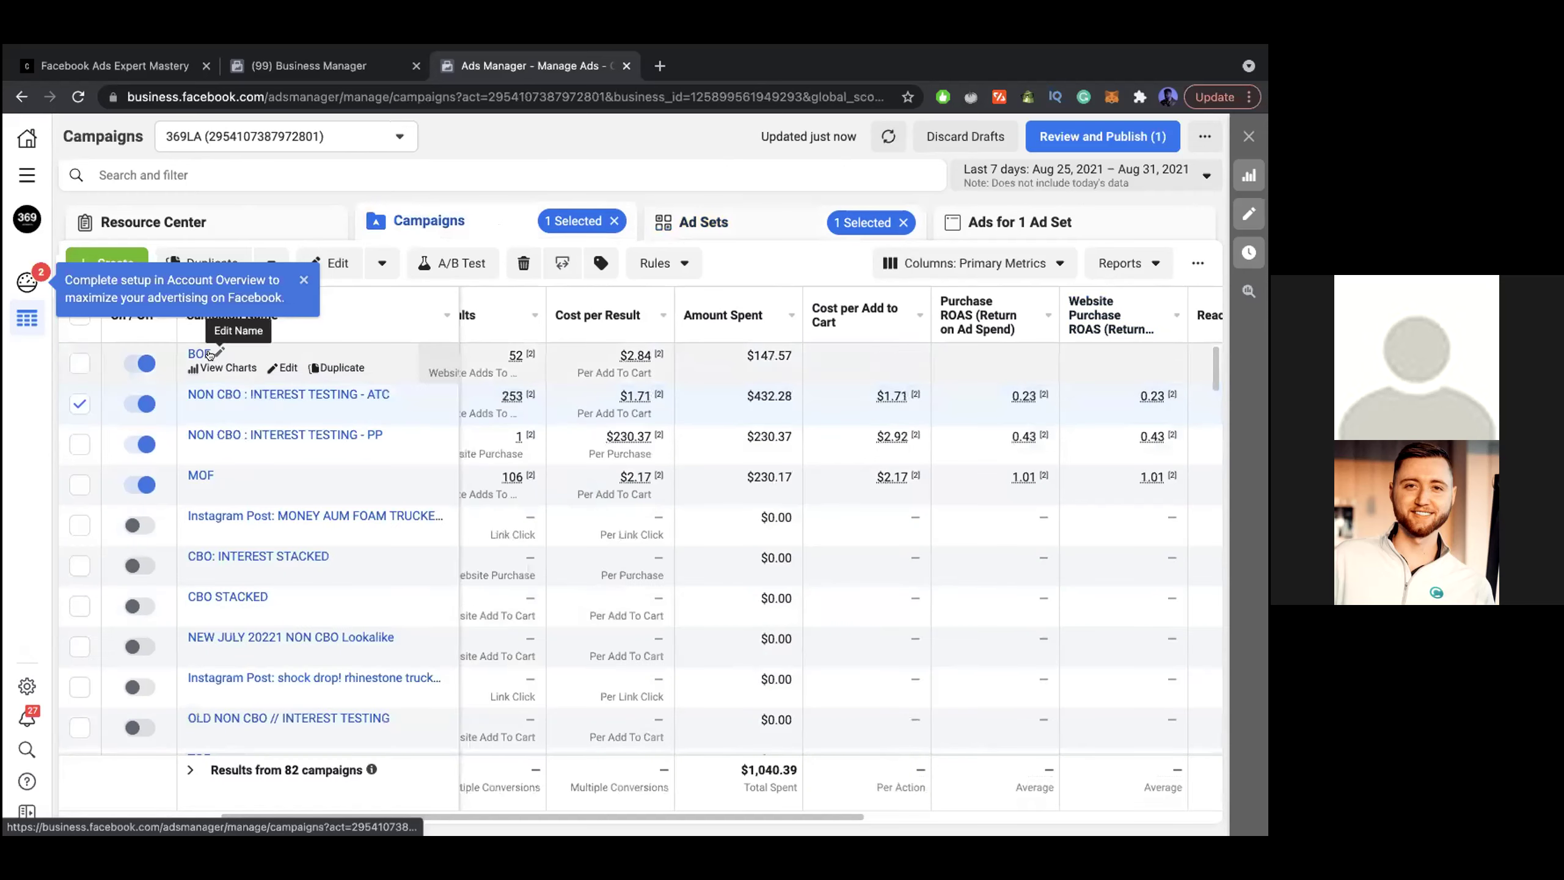
Review the BOF campaign's ad sets, then return to the campaign list
left_click(198, 353)
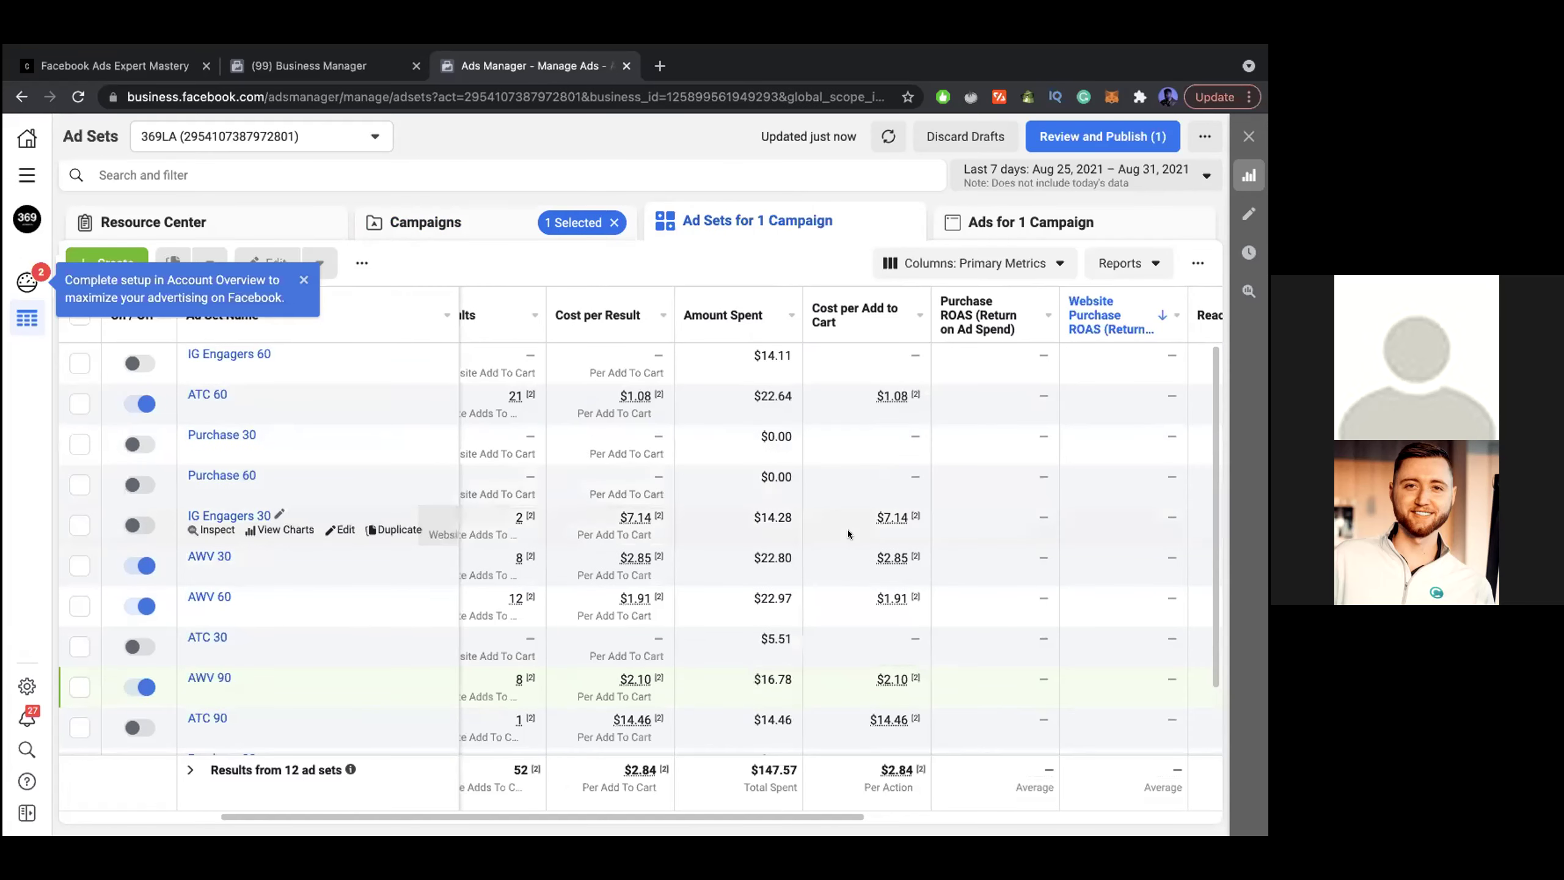
scroll(848, 530, "down", 2)
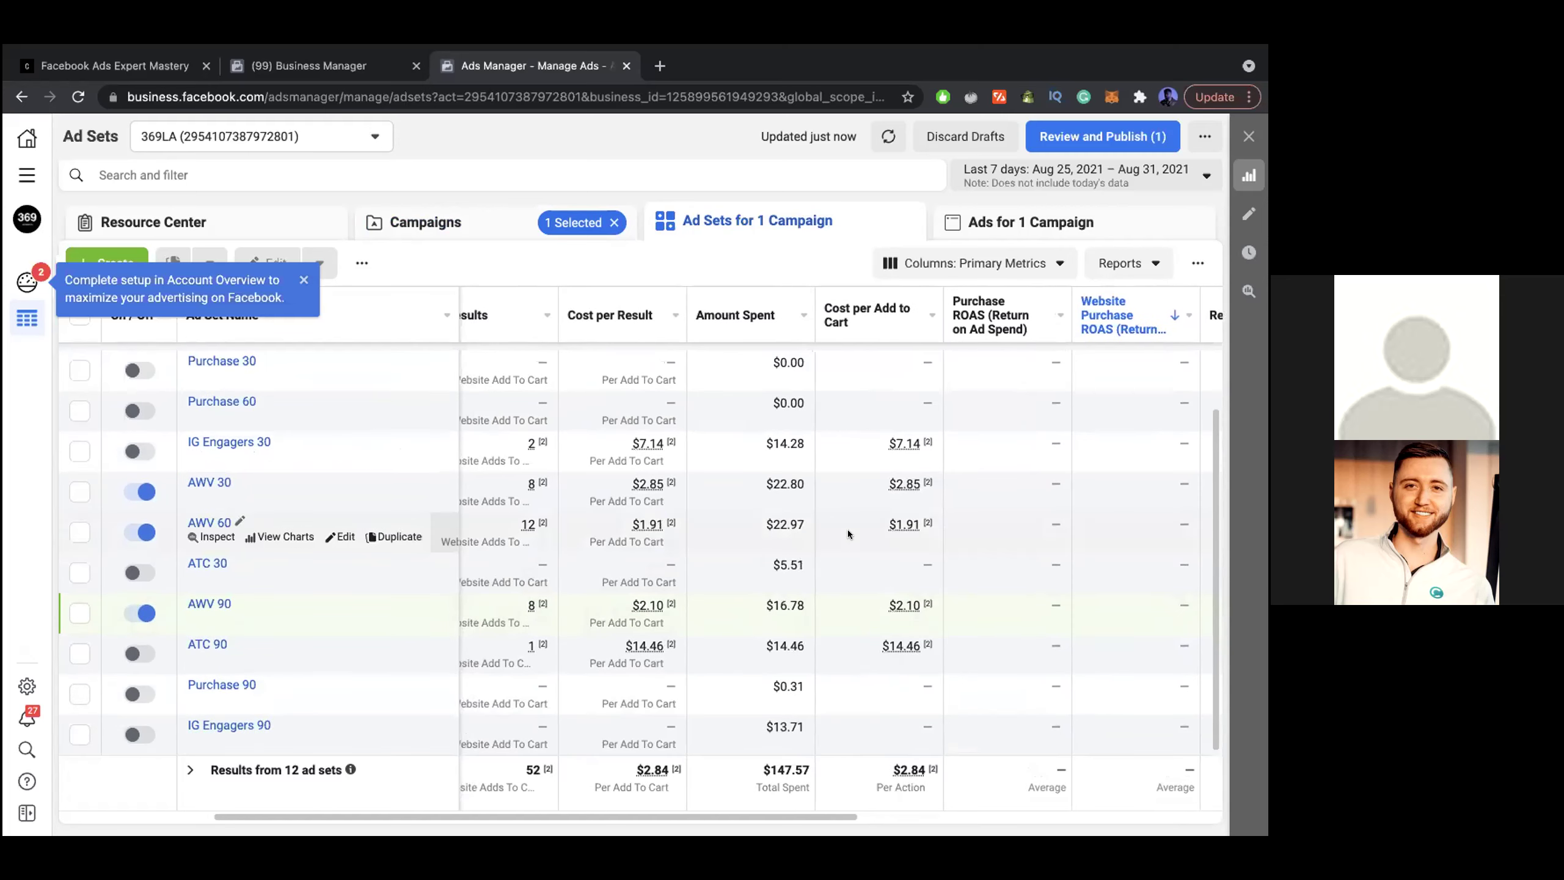
scroll(848, 529, "up", 2)
scroll(840, 527, "left", 2)
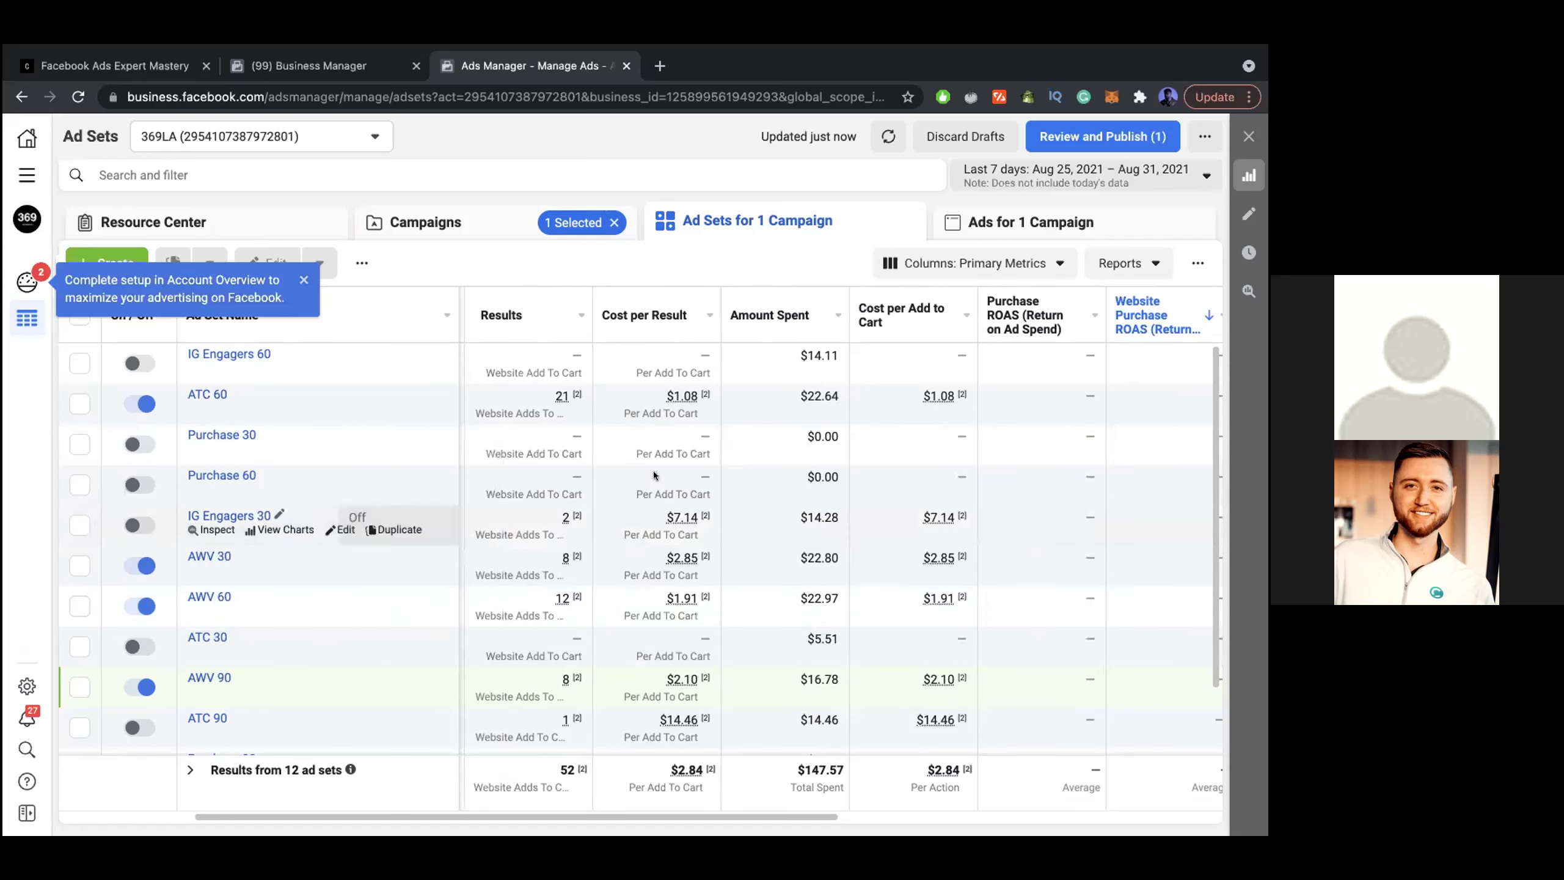
left_click(496, 223)
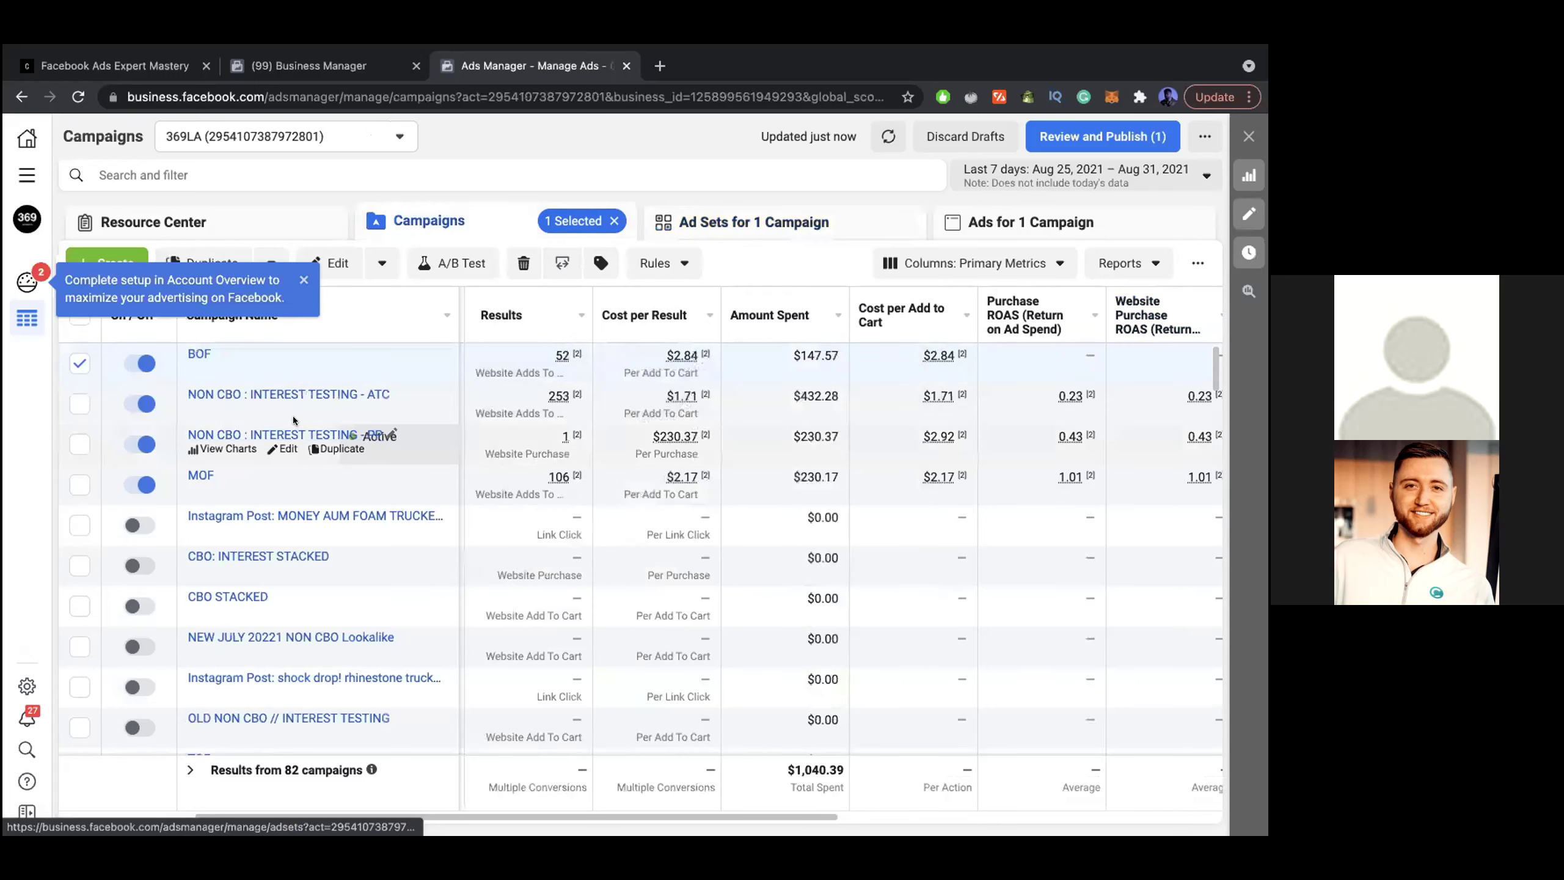
Sort NON CBO : INTEREST TESTING - PP ad sets by Purchase ROAS and switch on Streetwear
left_click(305, 434)
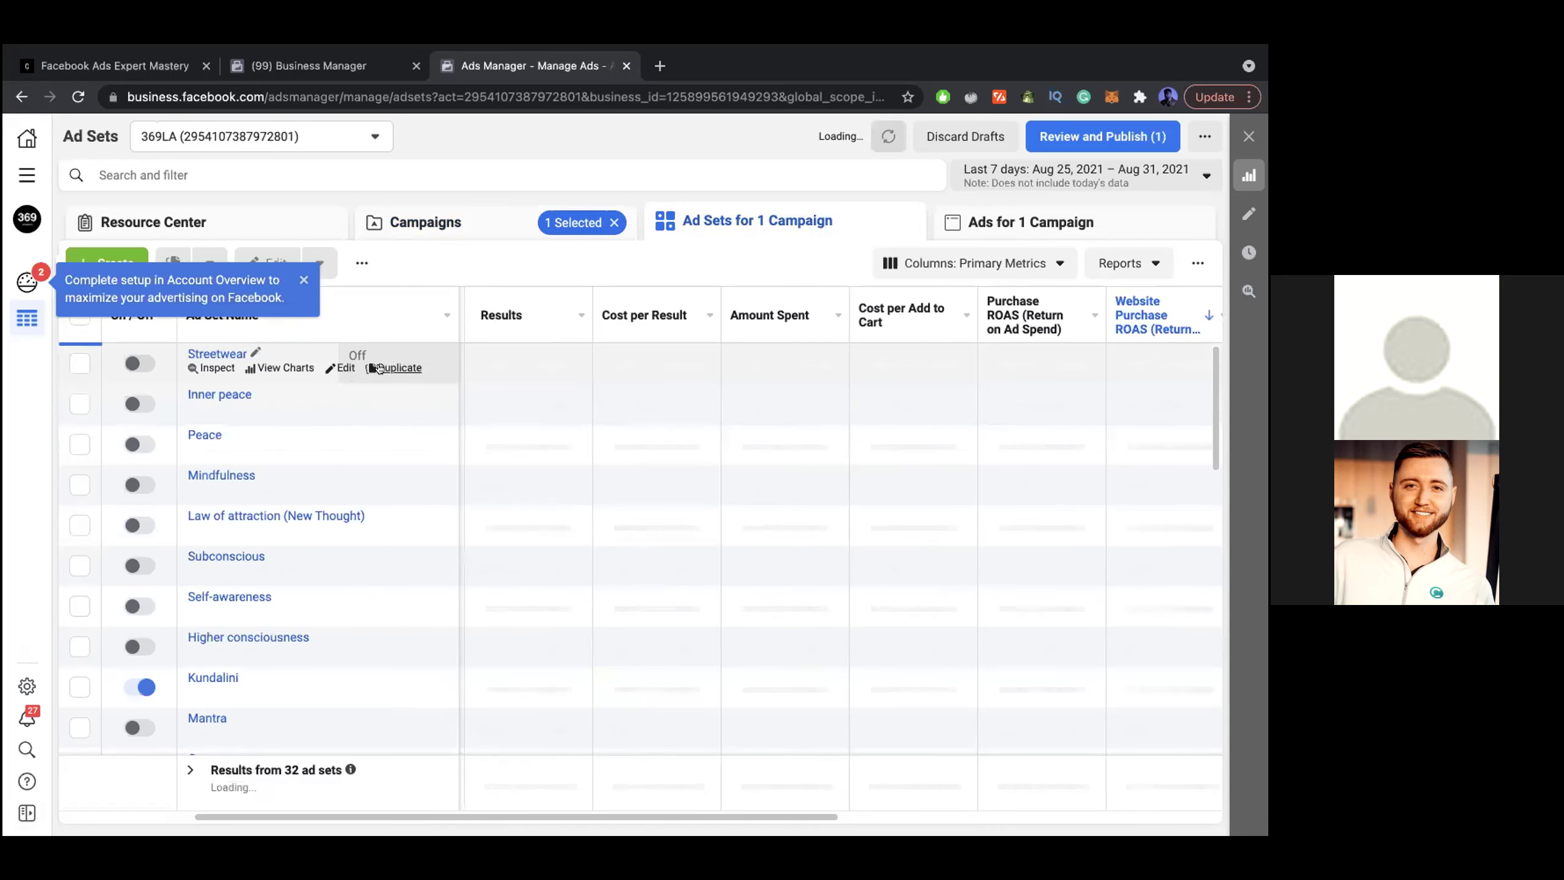
left_click(1040, 320)
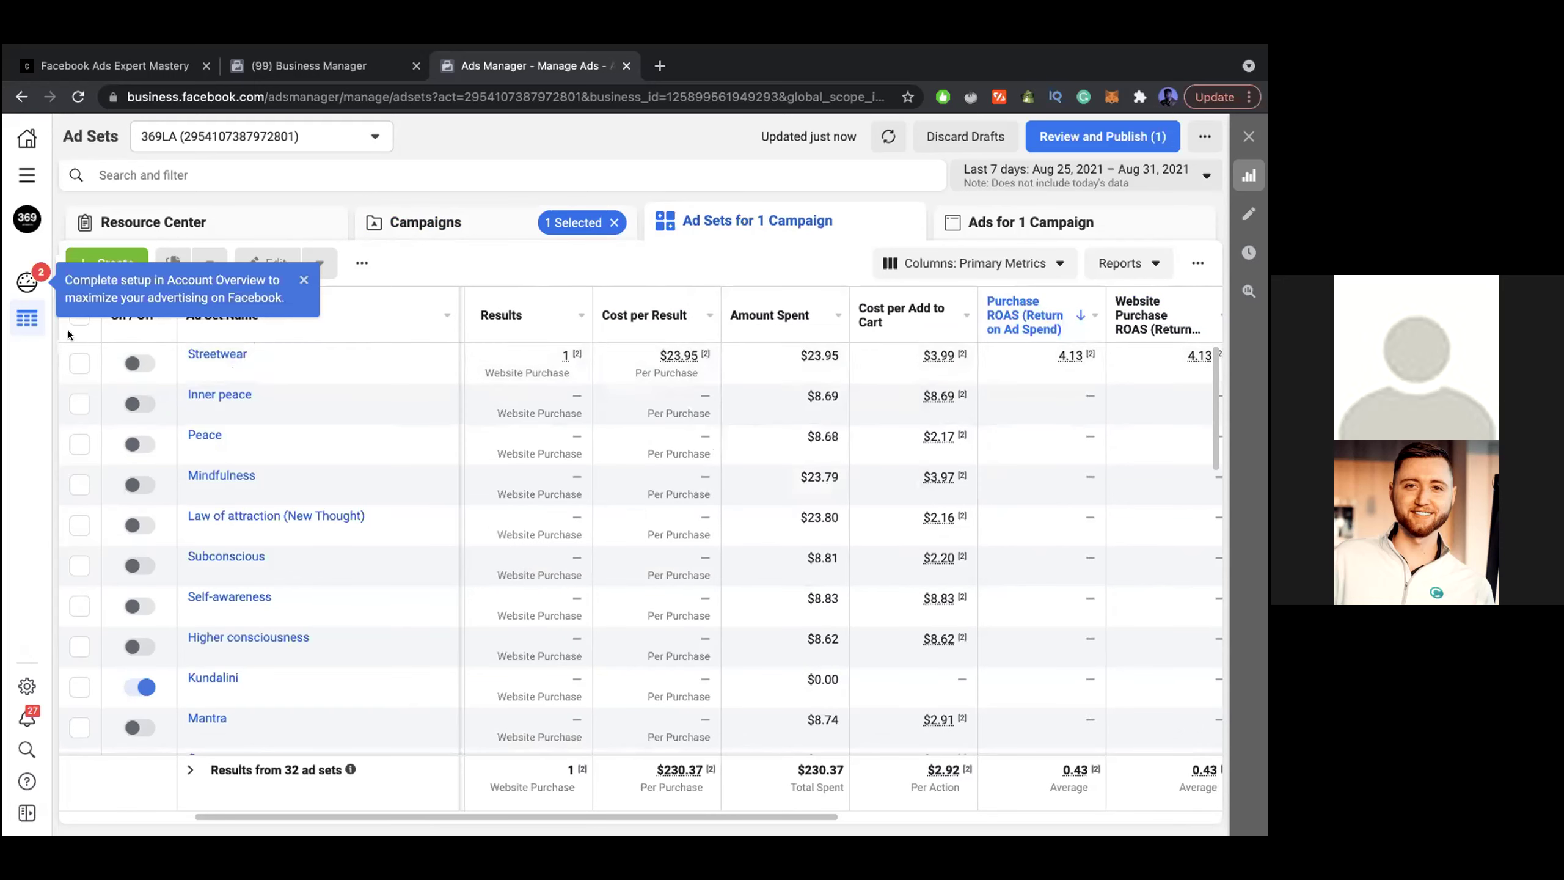
left_click(80, 363)
scroll(318, 610, "down", 7)
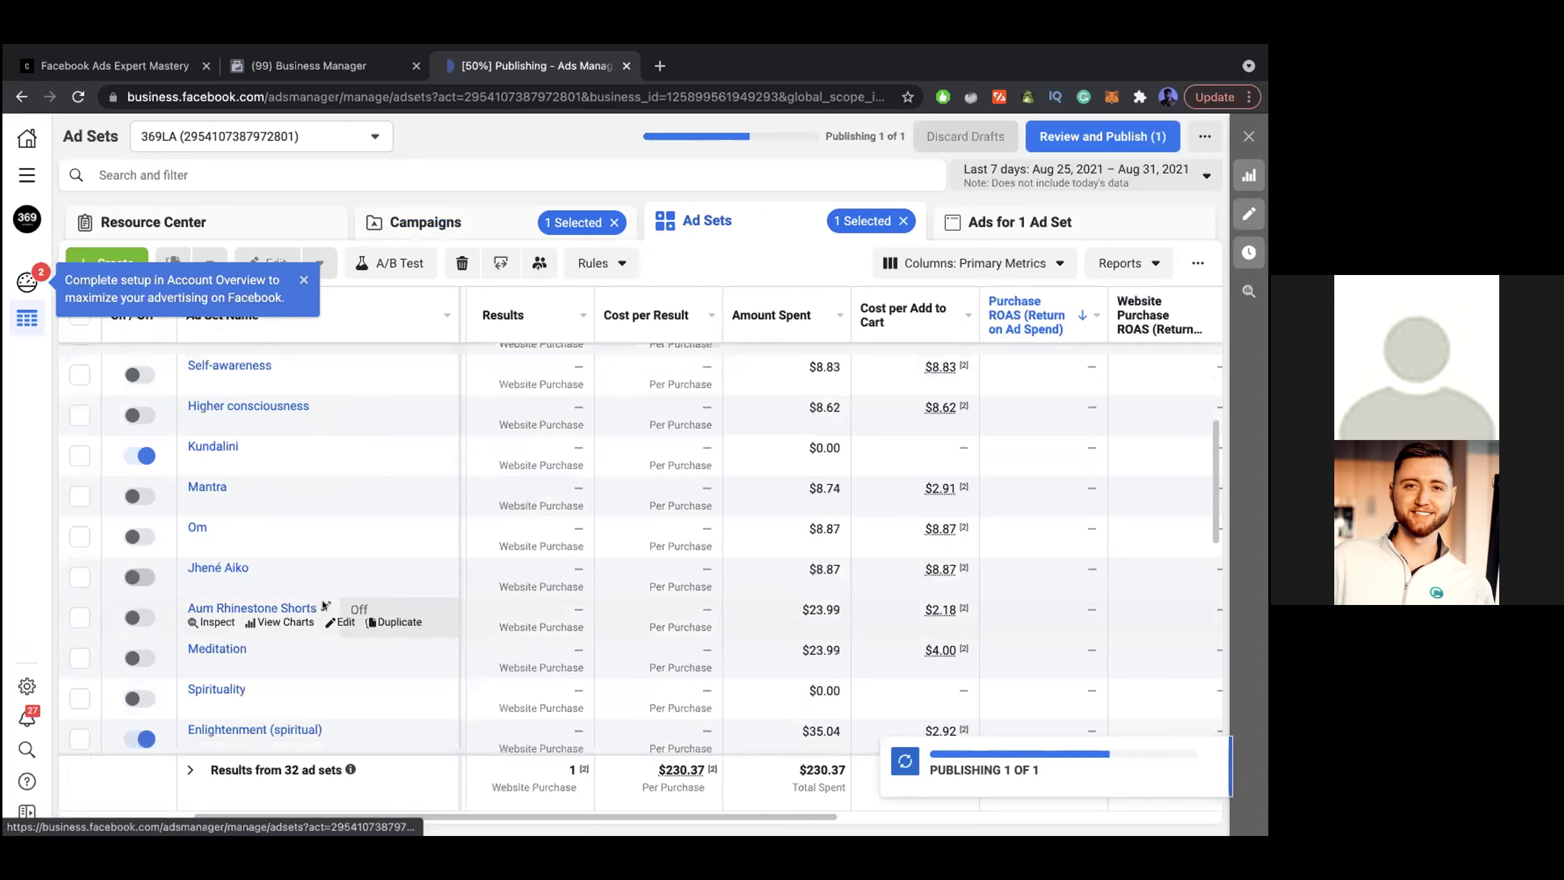
scroll(630, 611, "down", 1)
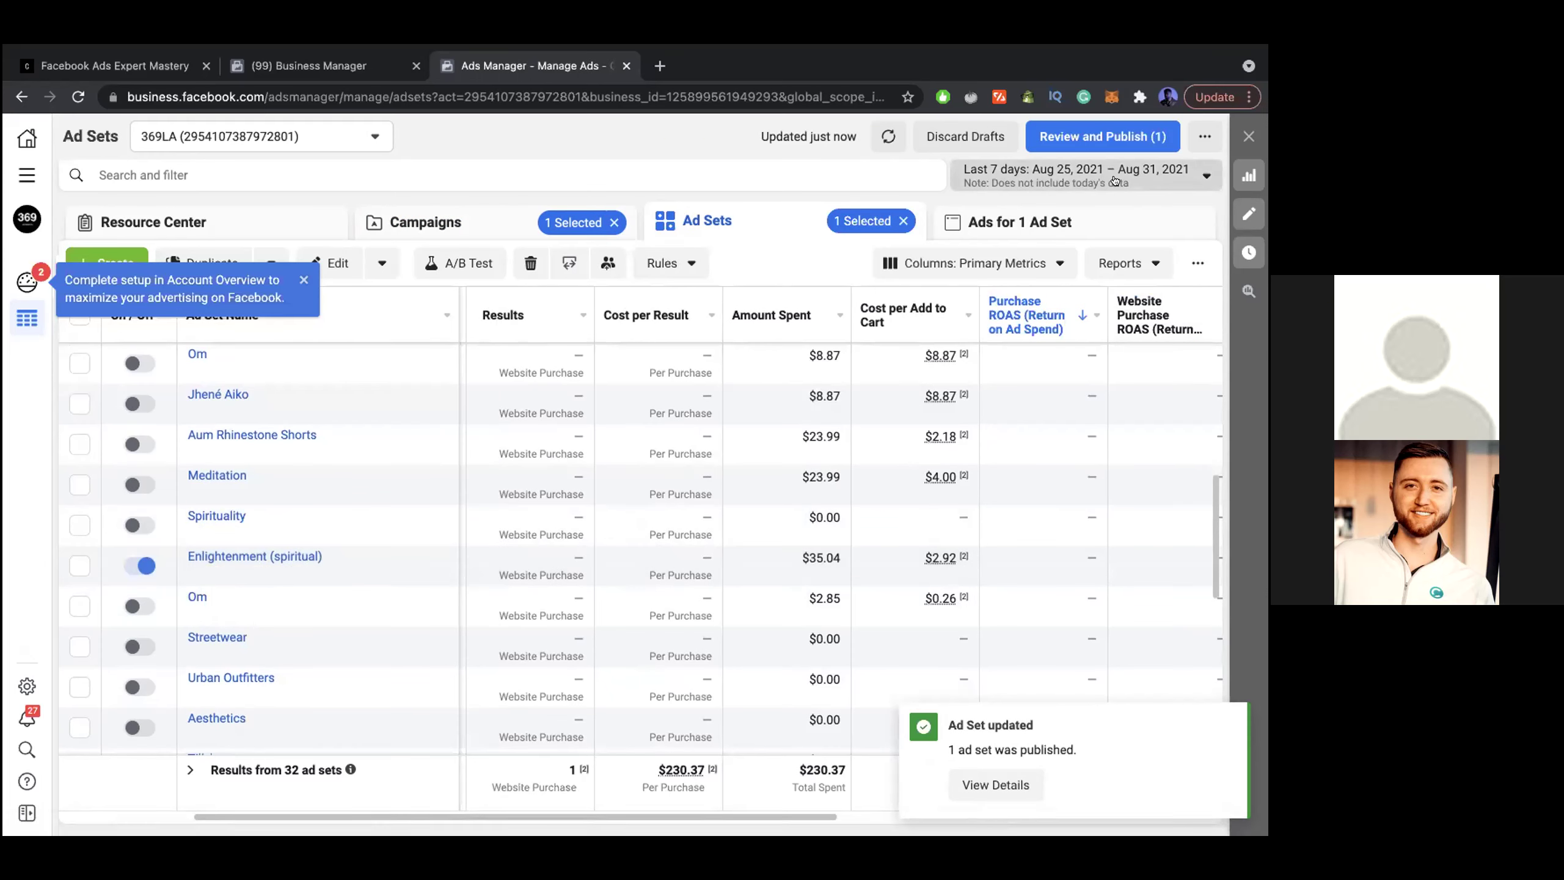
Set the date range to Last month (Aug 1–31, 2021) and scroll across the ad set columns
left_click(1084, 175)
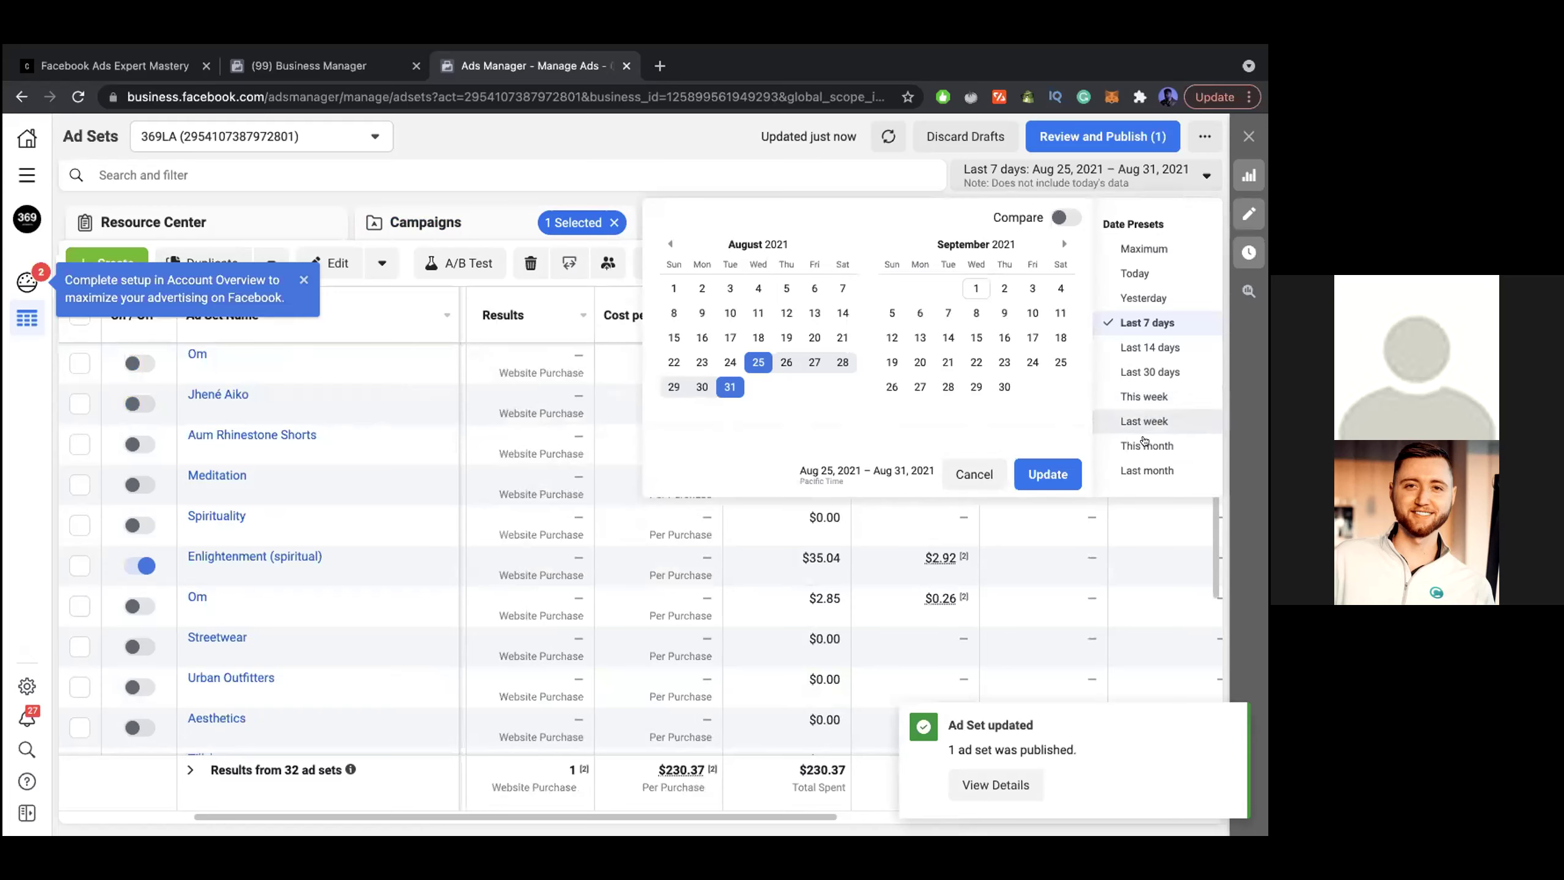
left_click(1131, 463)
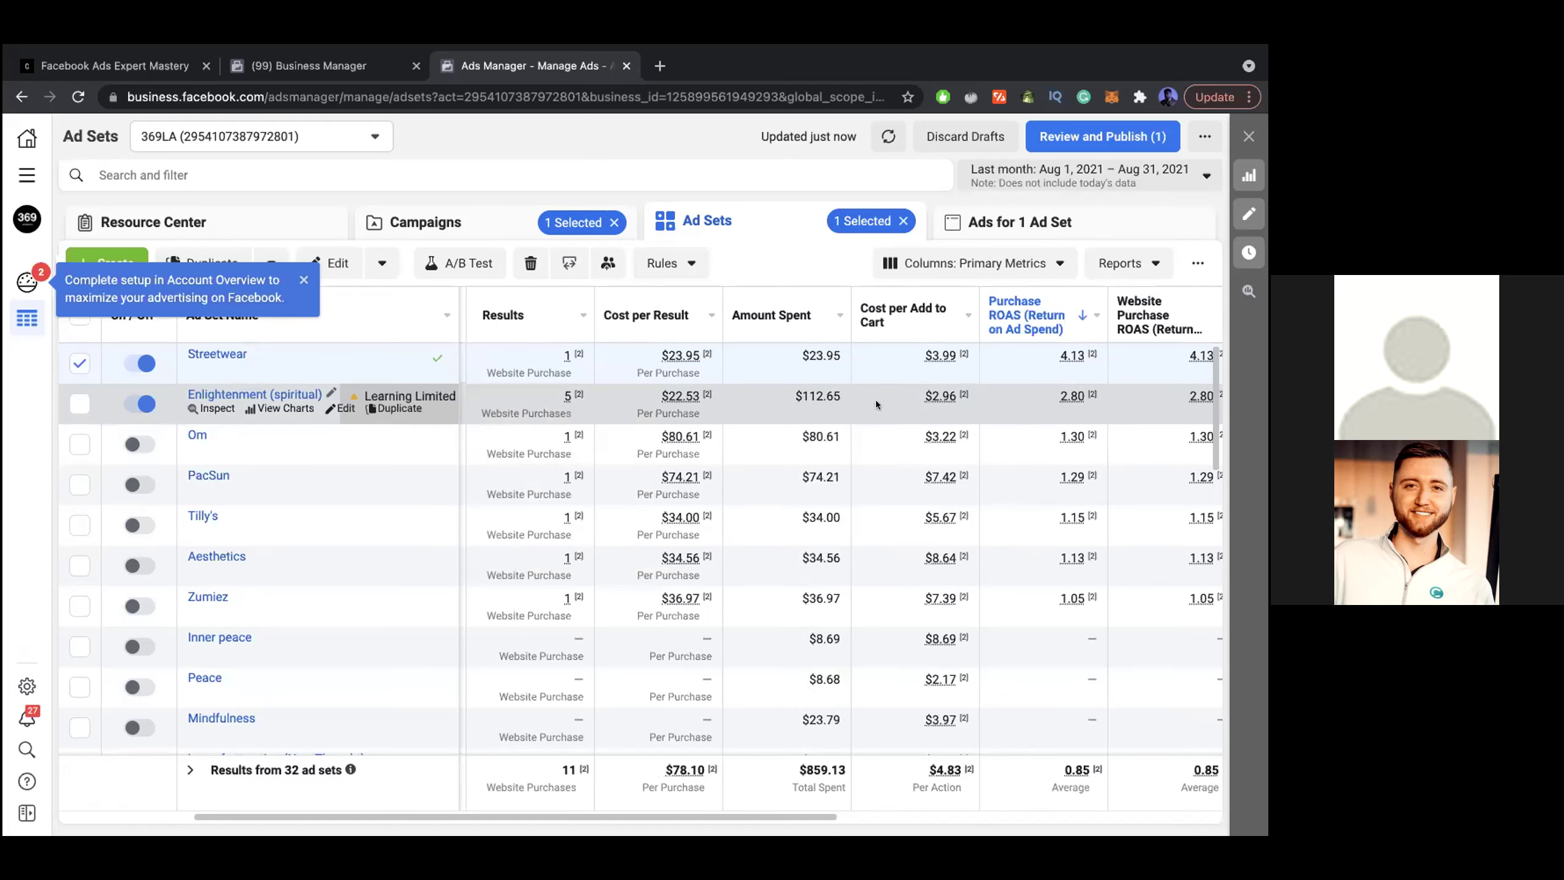
scroll(875, 400, "right", 10)
scroll(875, 400, "left", 10)
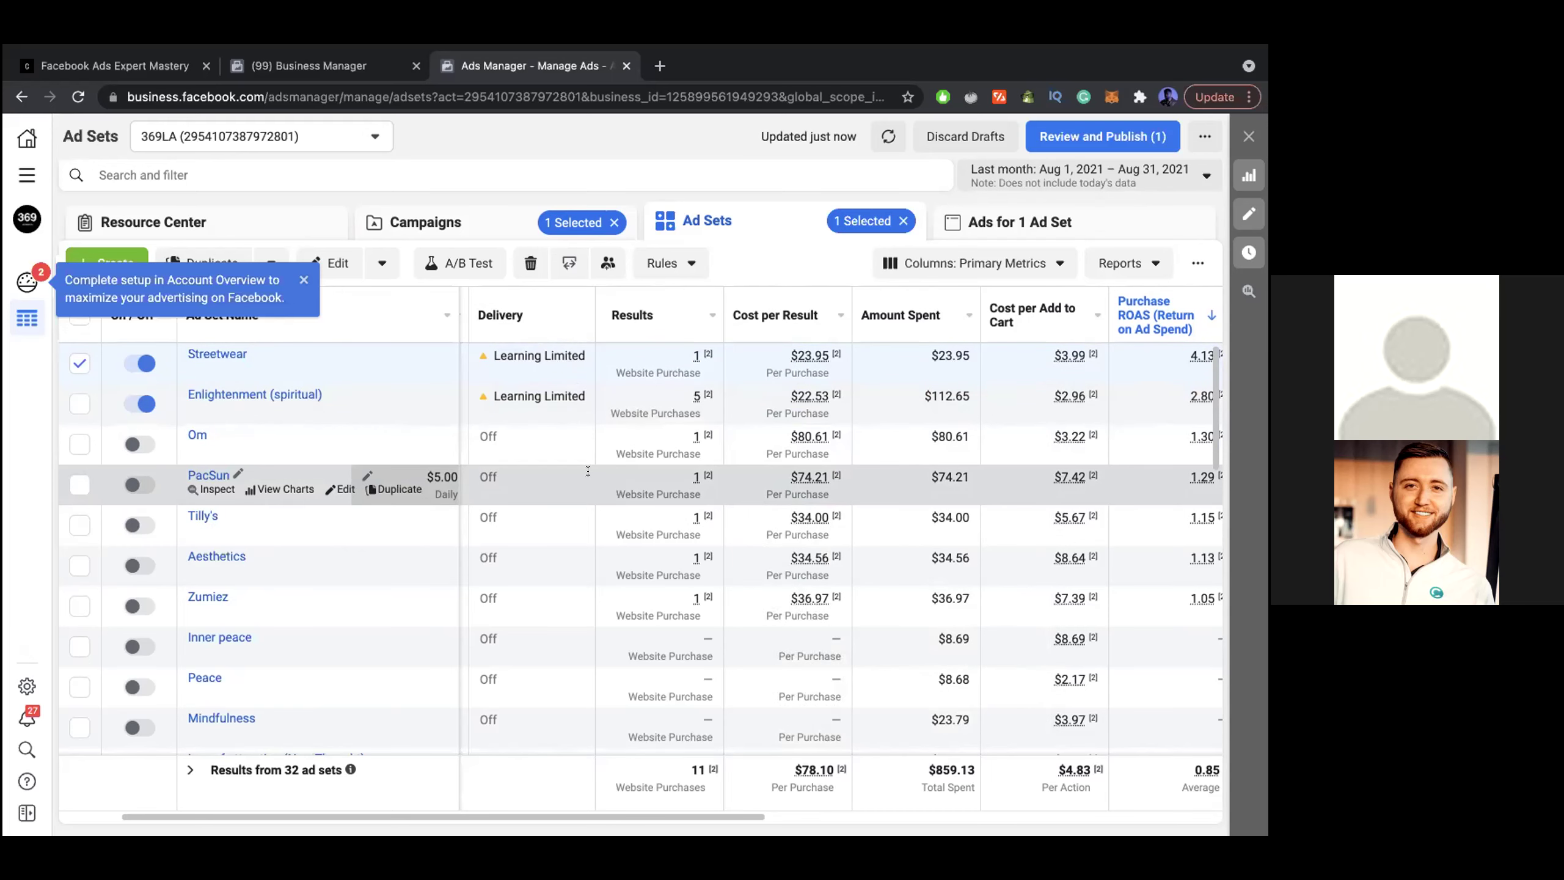
mouse_move(689, 444)
scroll(686, 445, "right", 1)
scroll(685, 445, "right", 3)
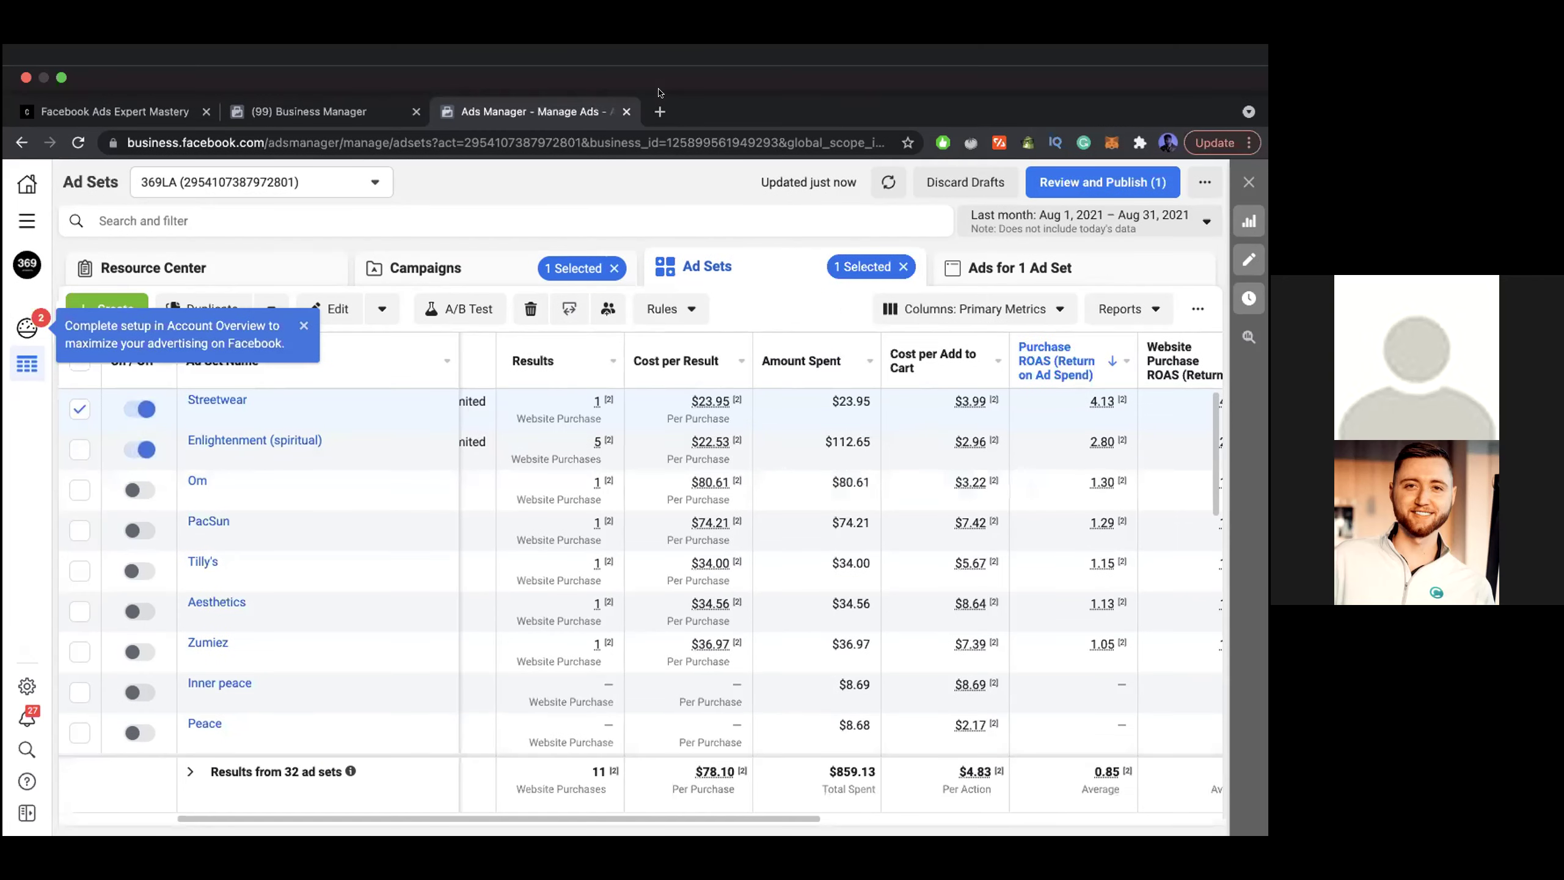
Search TikTok for 369losangeles in a new tab and dismiss the login prompt
left_click(658, 109)
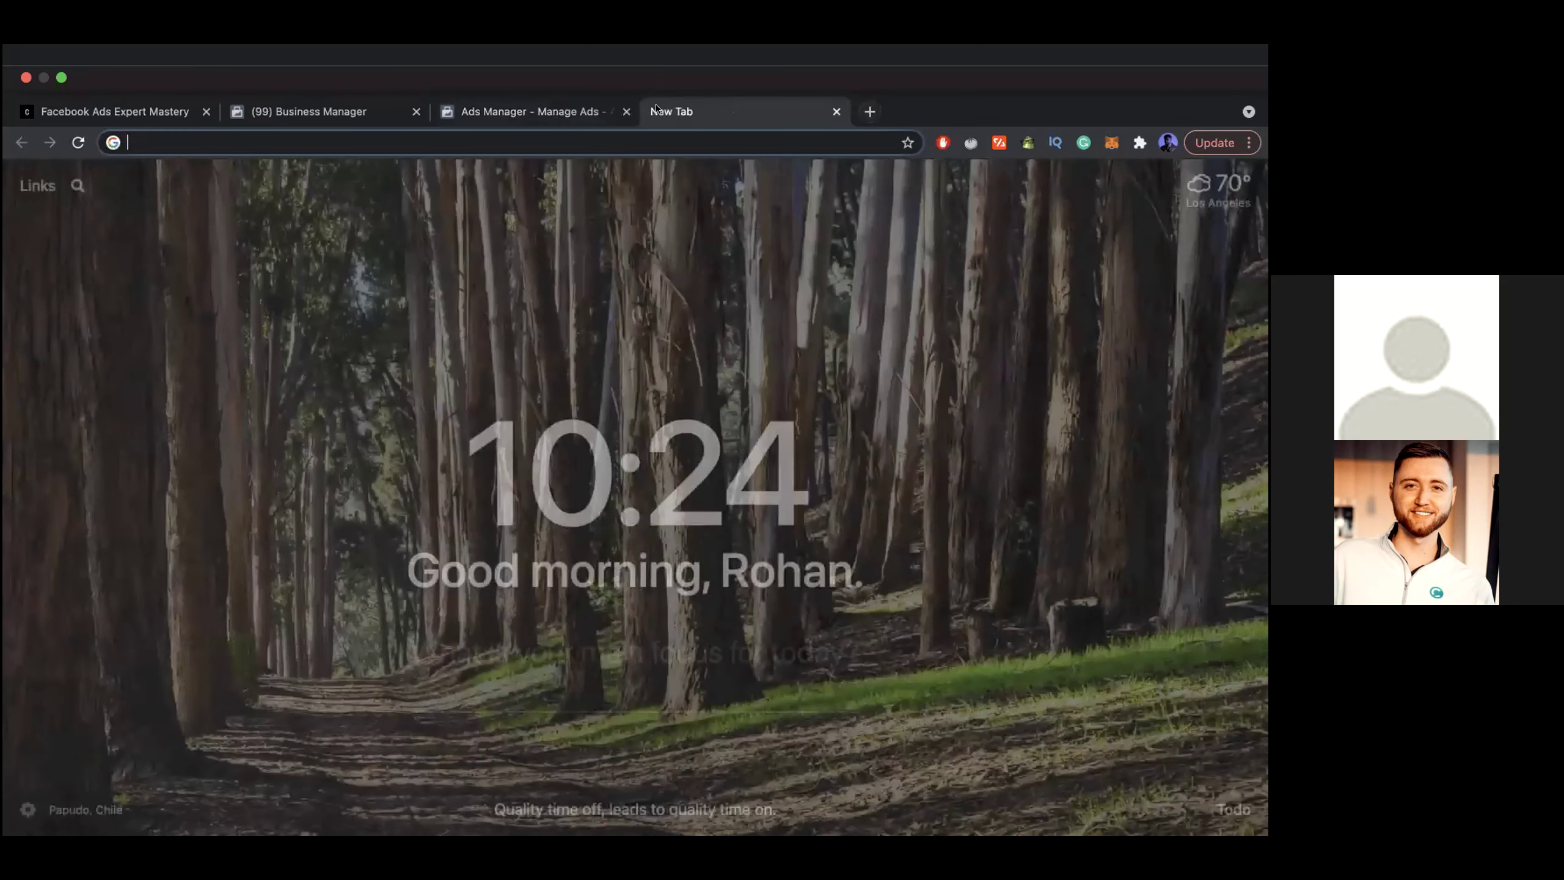
type("tiktok.com/")
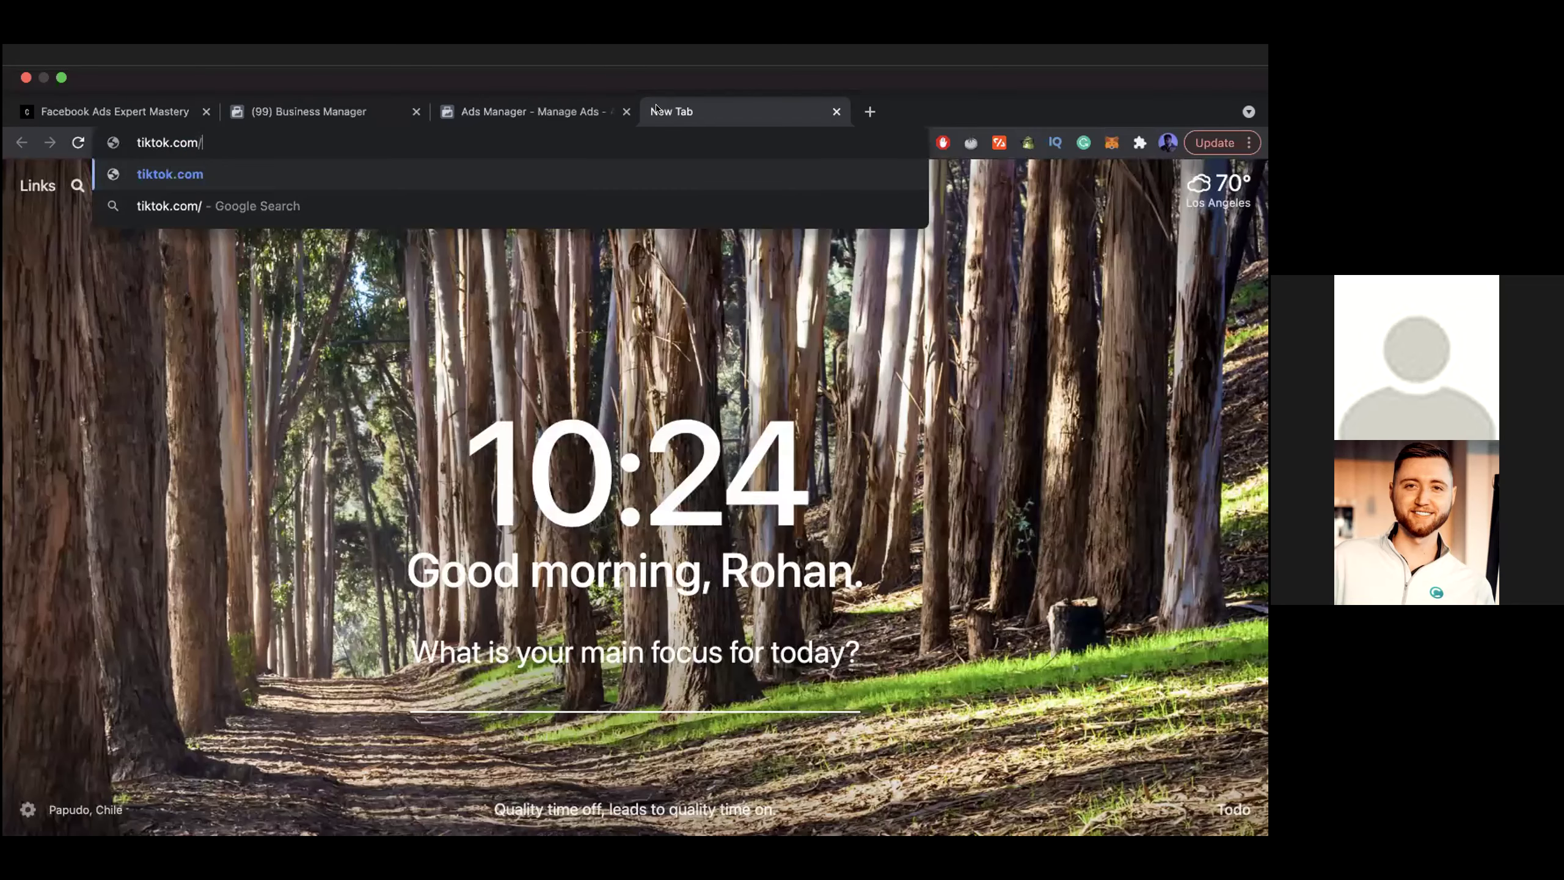
type("404?fromUrl=/369losa")
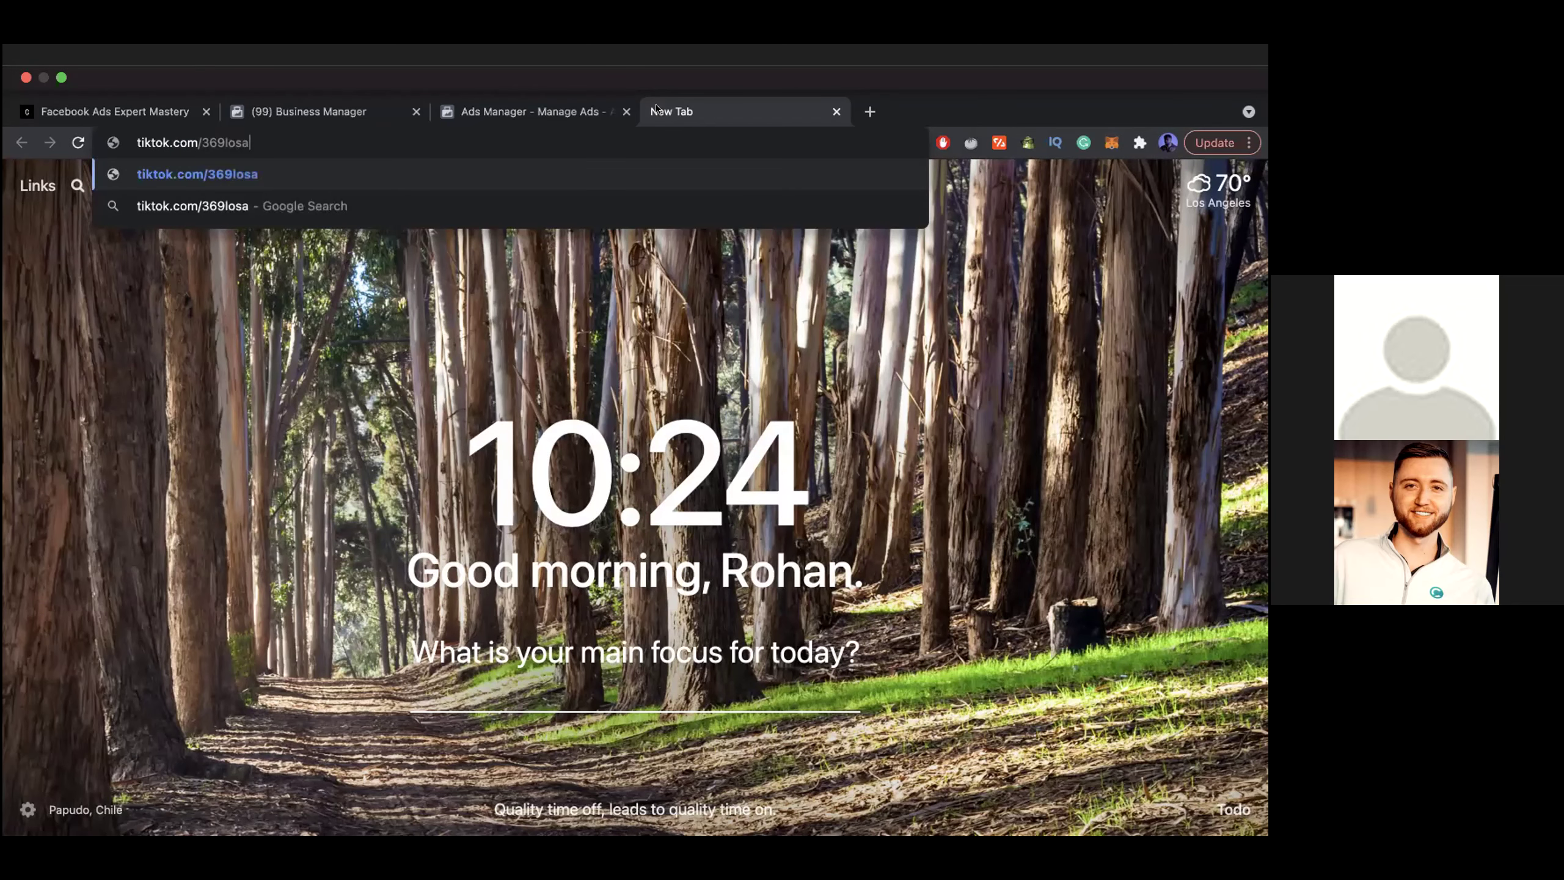
type("ngeles")
key("Return")
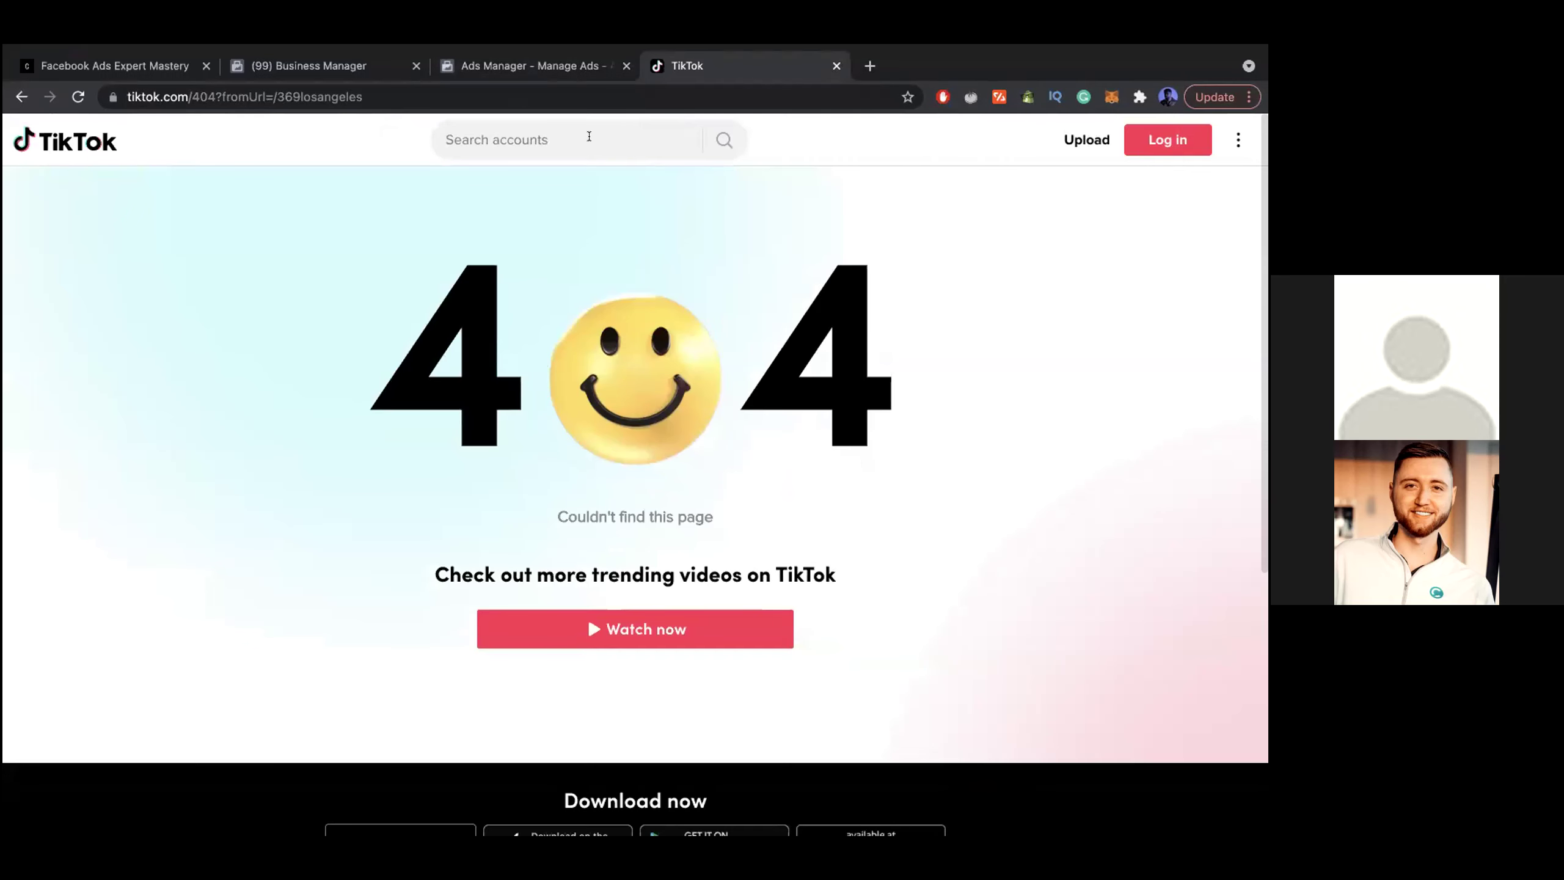
left_click(590, 136)
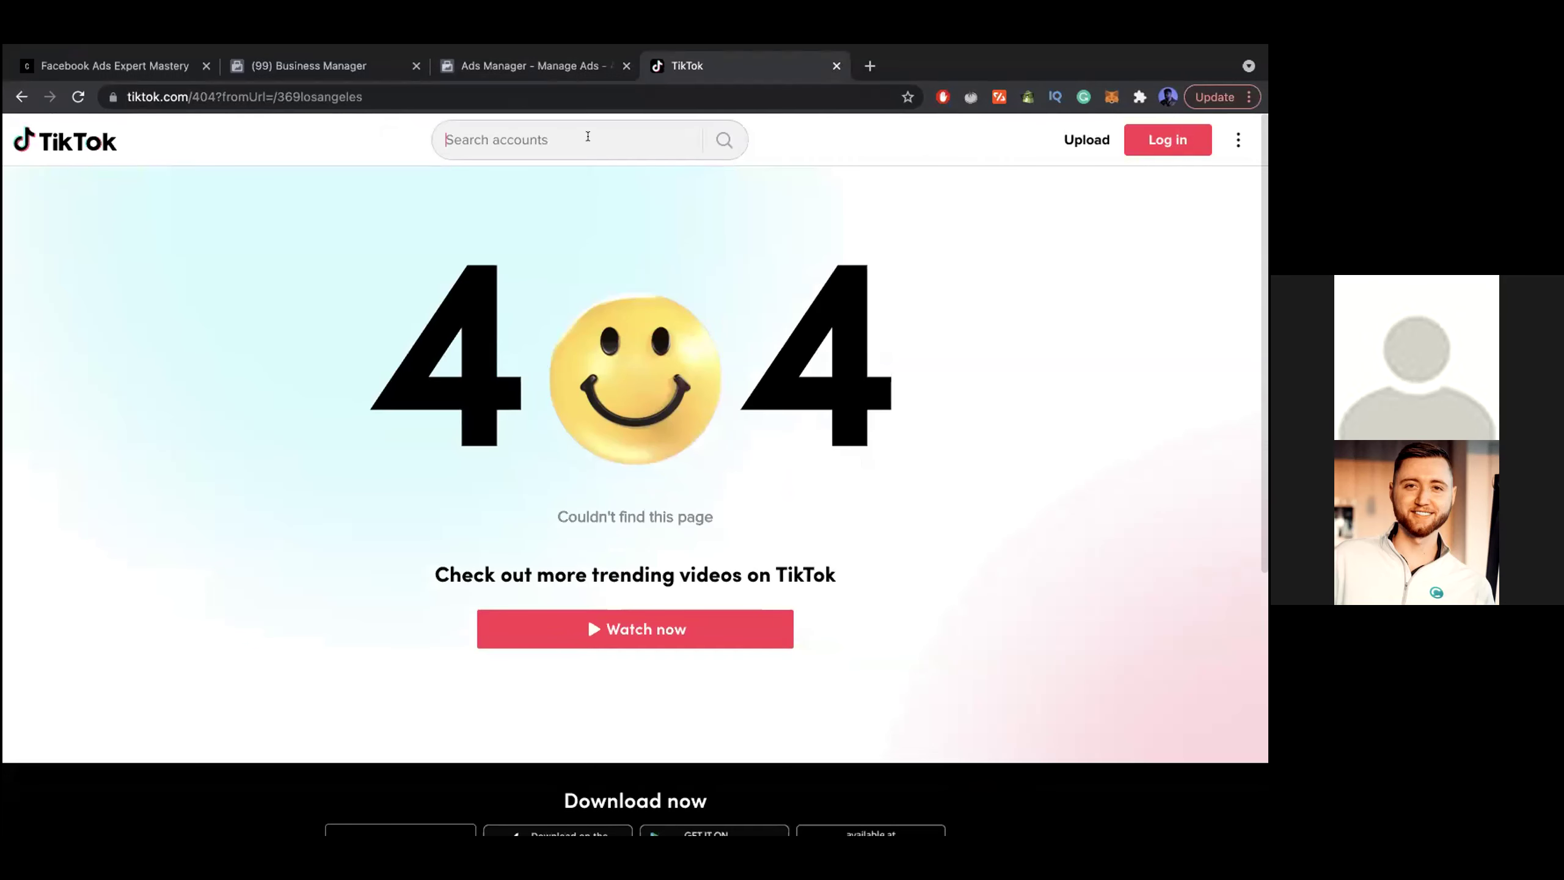
type("369losangeles")
key("Return")
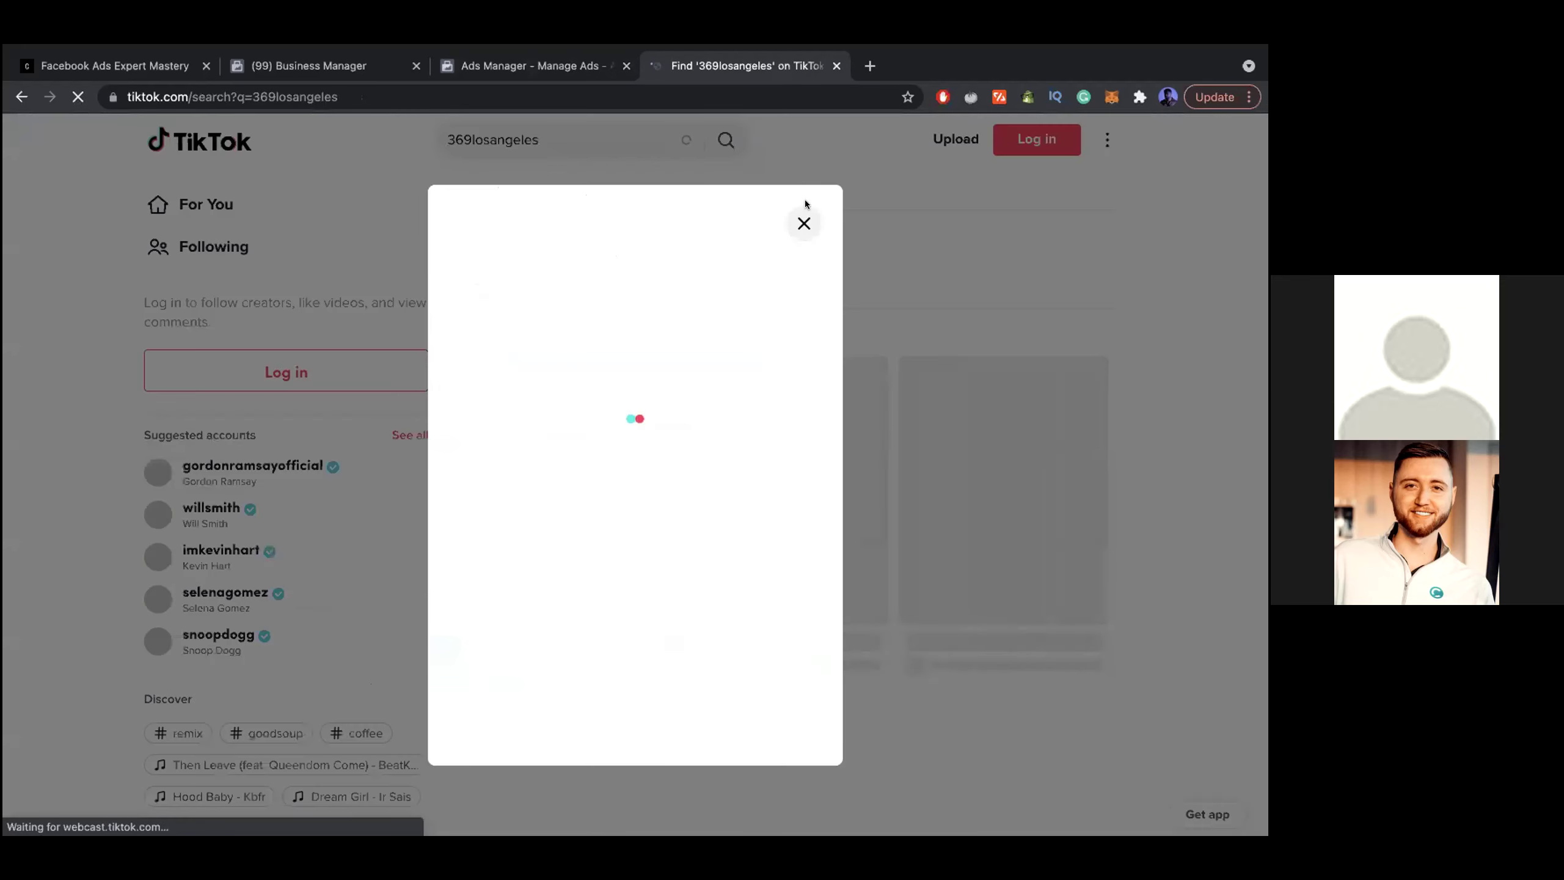
left_click(801, 220)
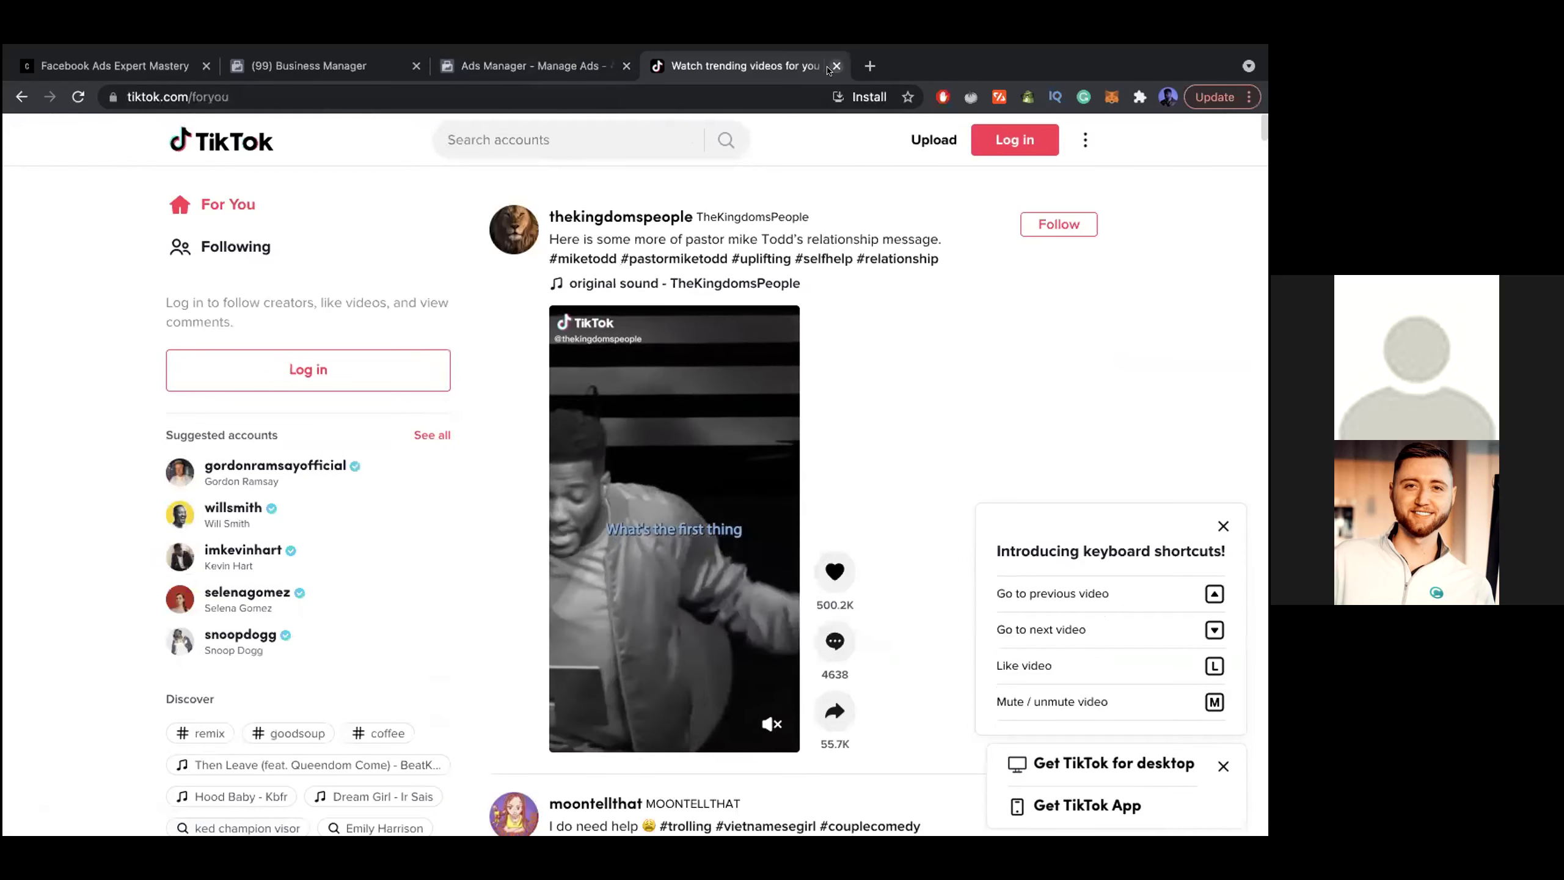
Close TikTok, show the Ads Manager campaigns, then reload the TikTok 369losangeles search in a new tab
key("super+w")
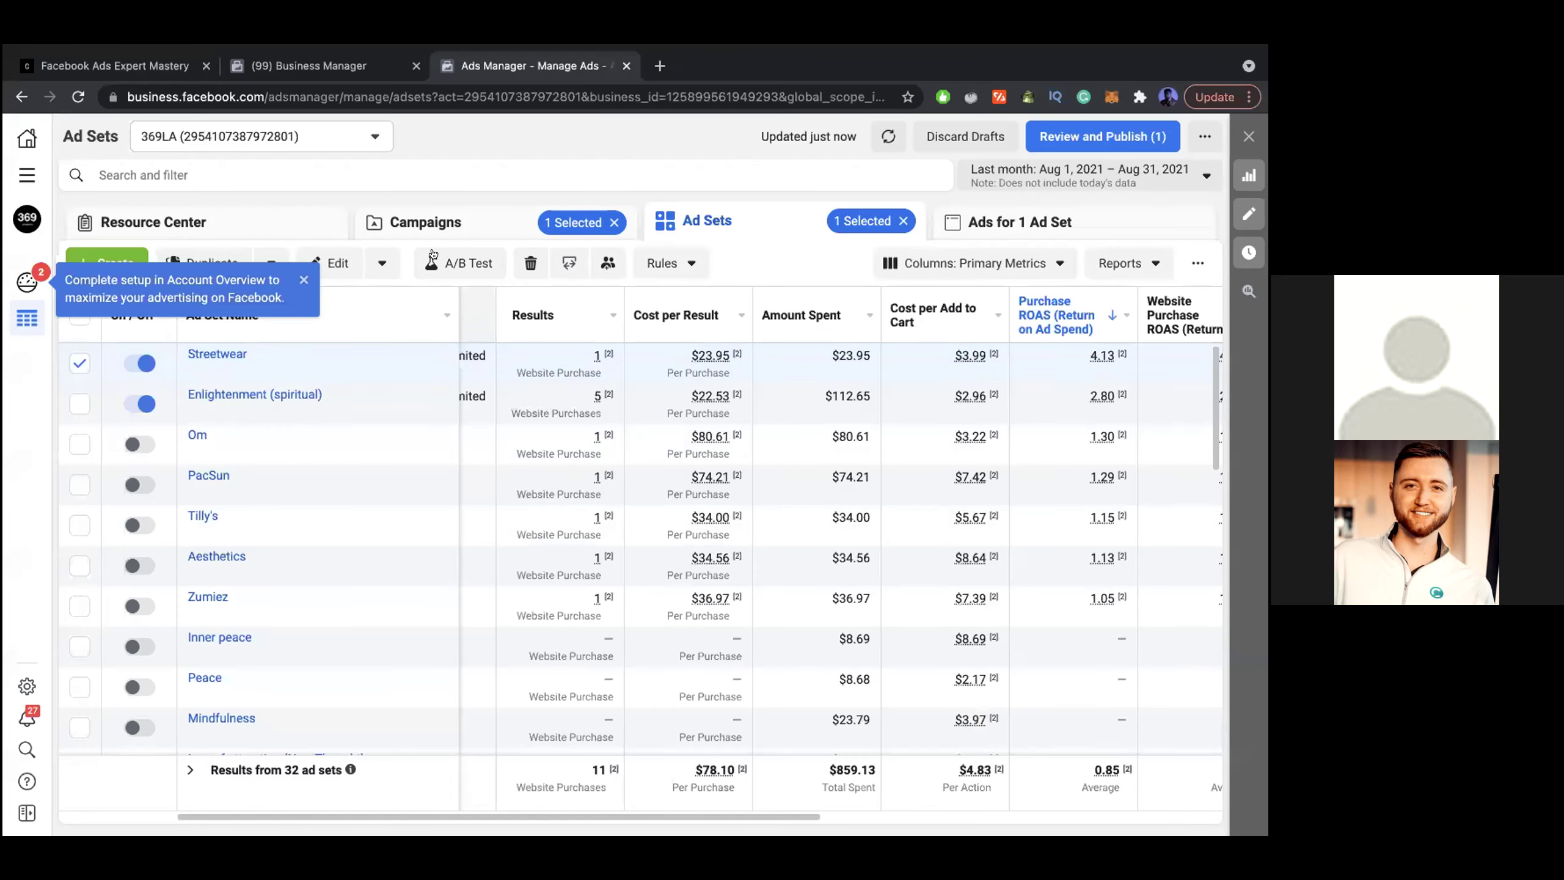
left_click(426, 220)
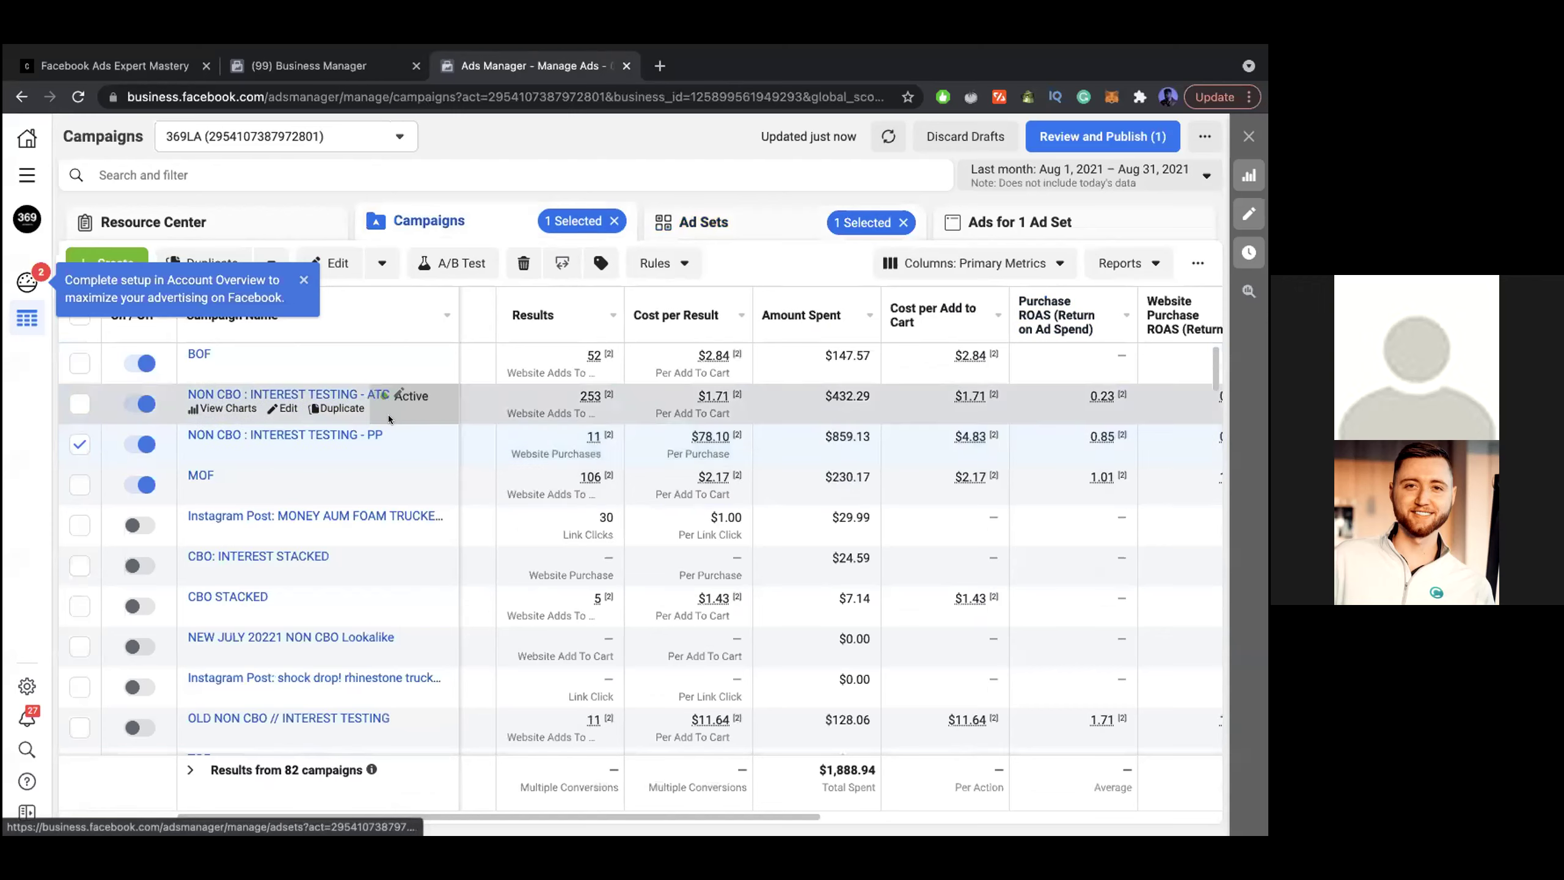
left_click(659, 65)
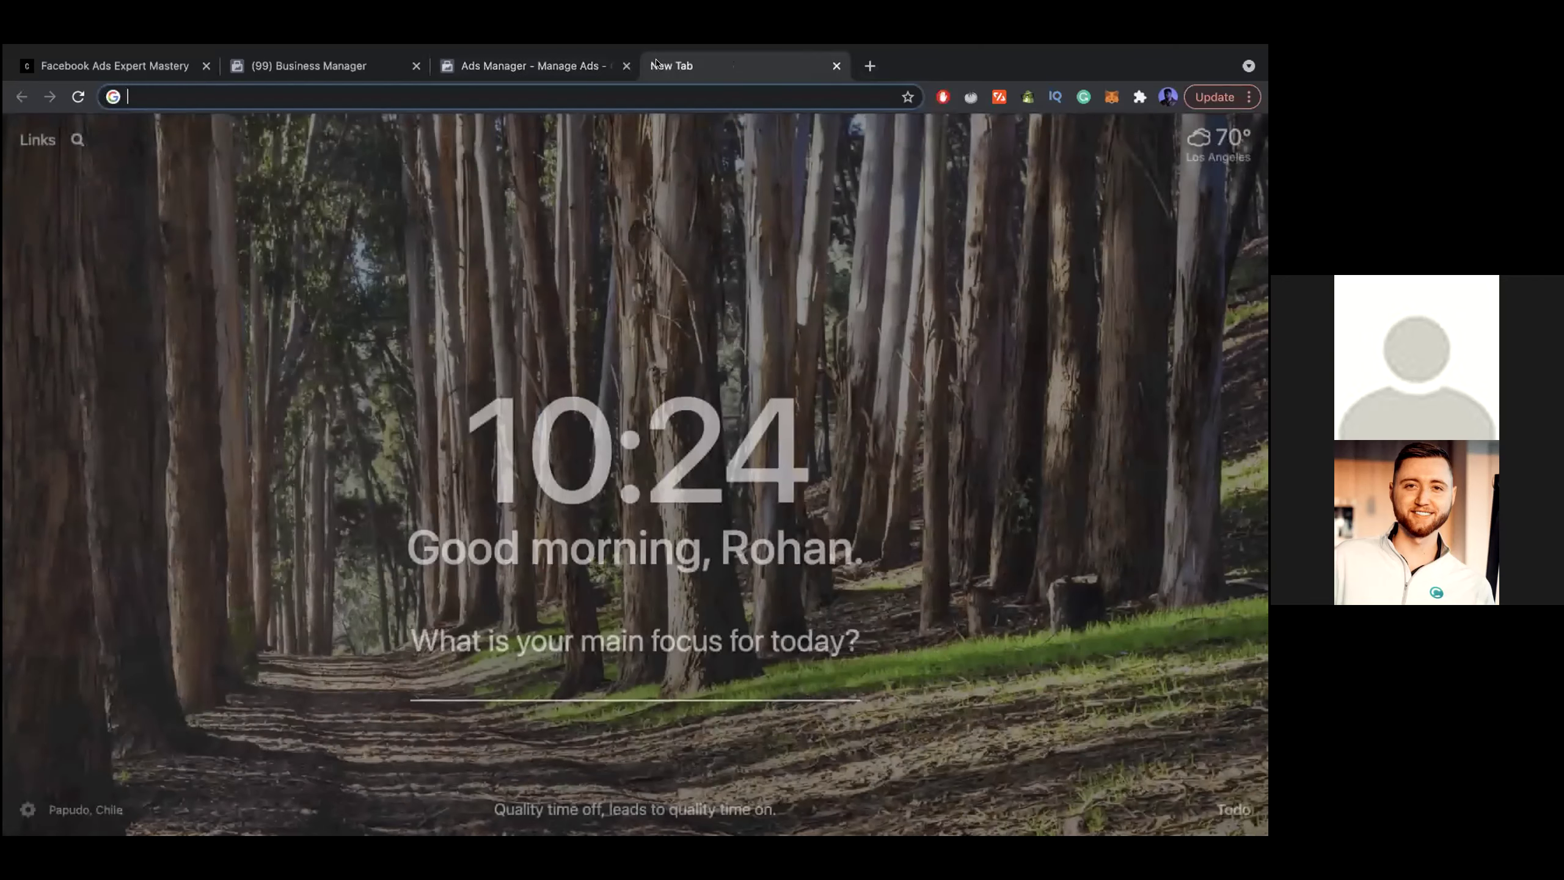
type("tik")
key("Return")
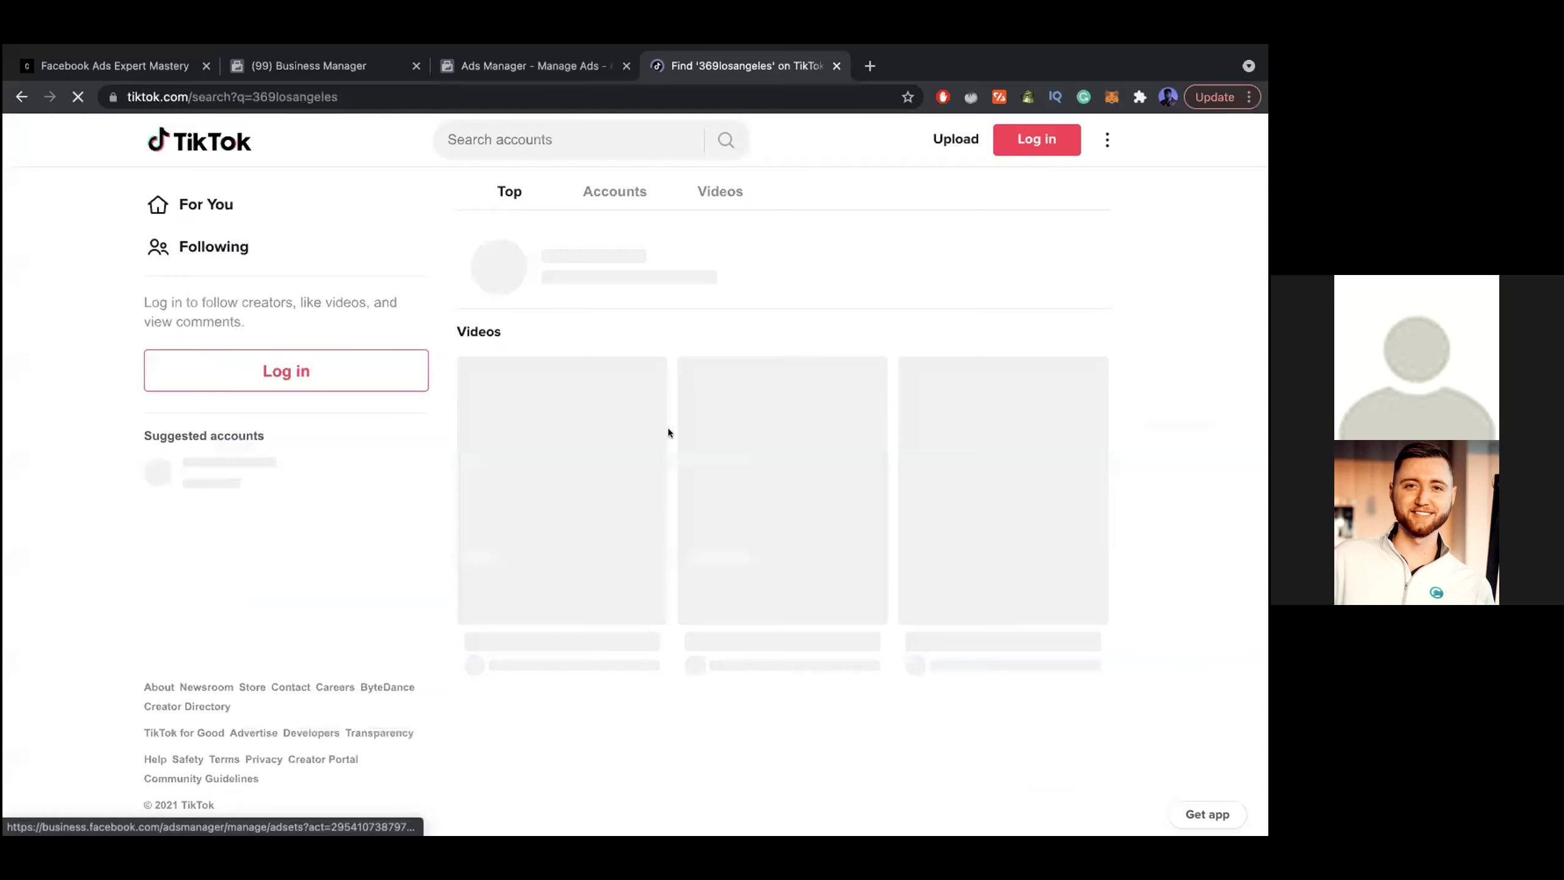
Open the 369losangeles profile and play its rhinestone-shorts video
left_click(481, 300)
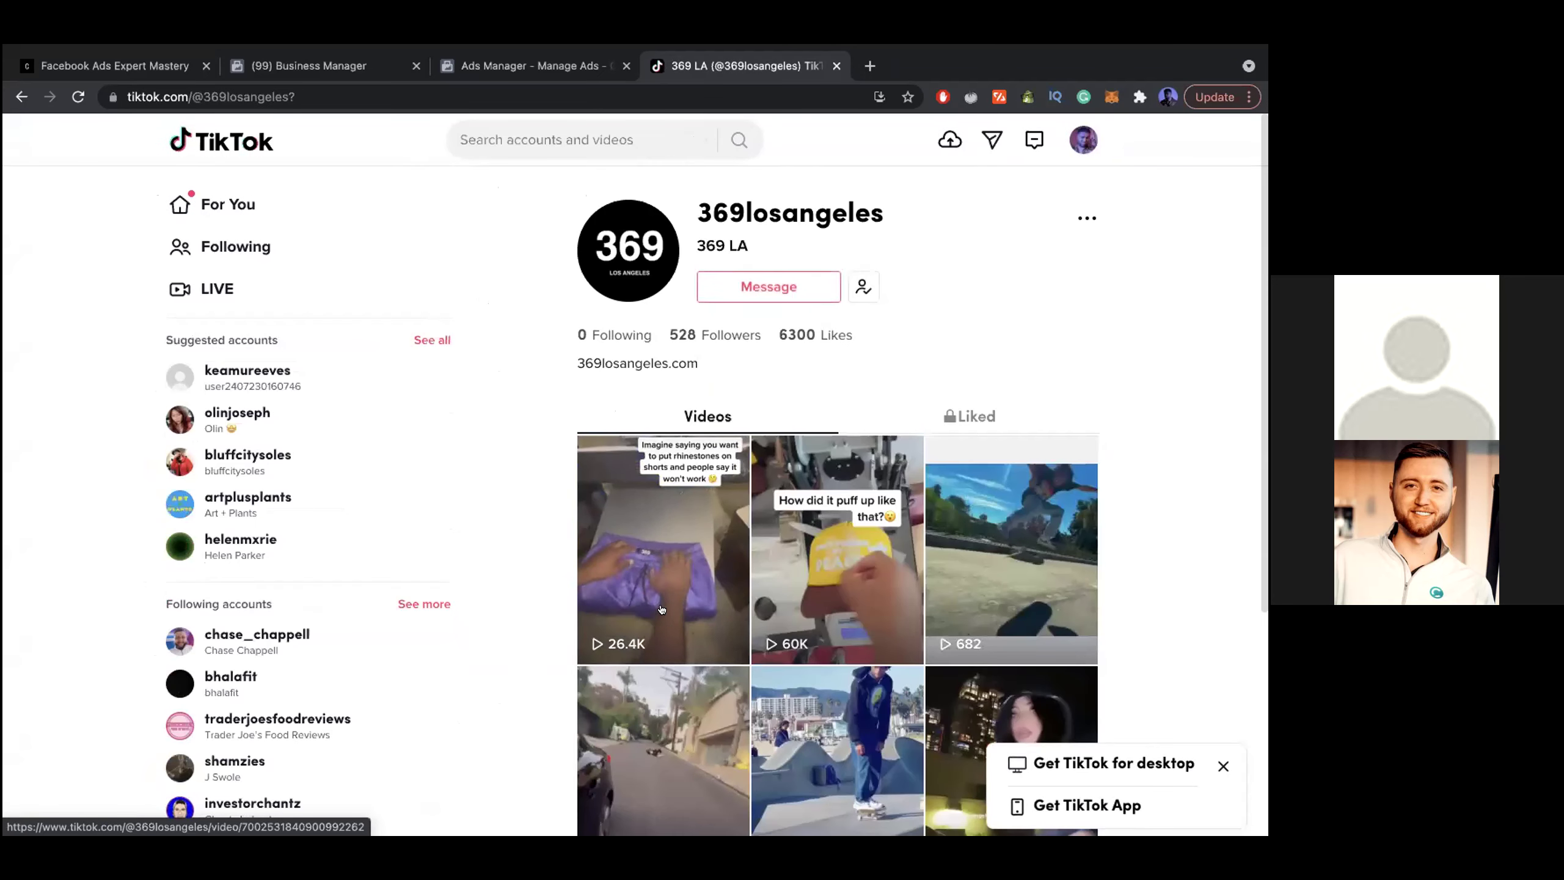
scroll(620, 635, "down", 1)
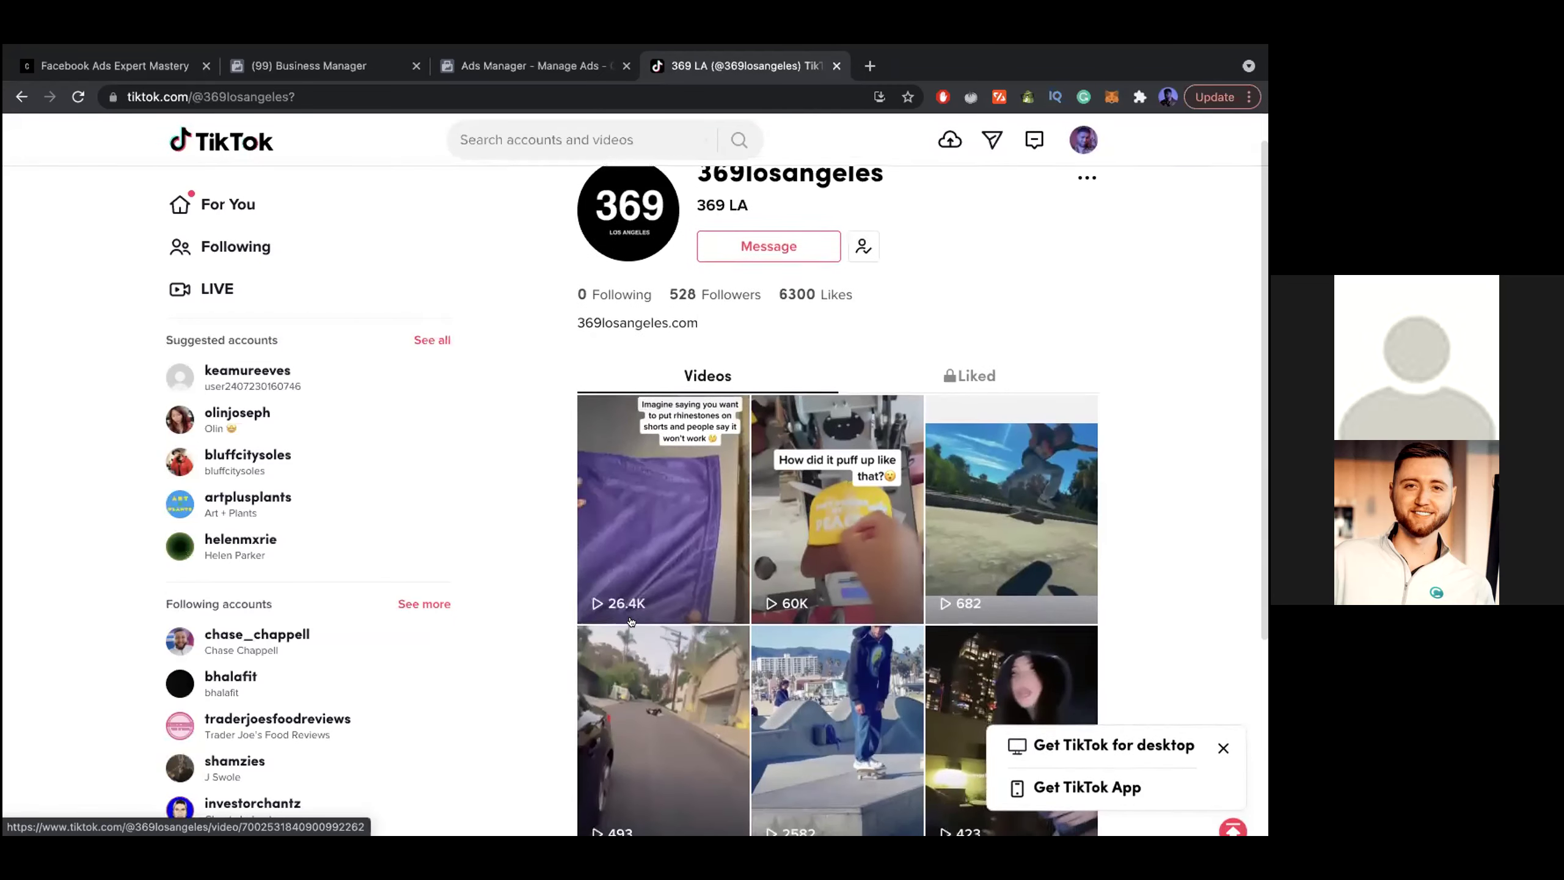
scroll(706, 576, "down", 3)
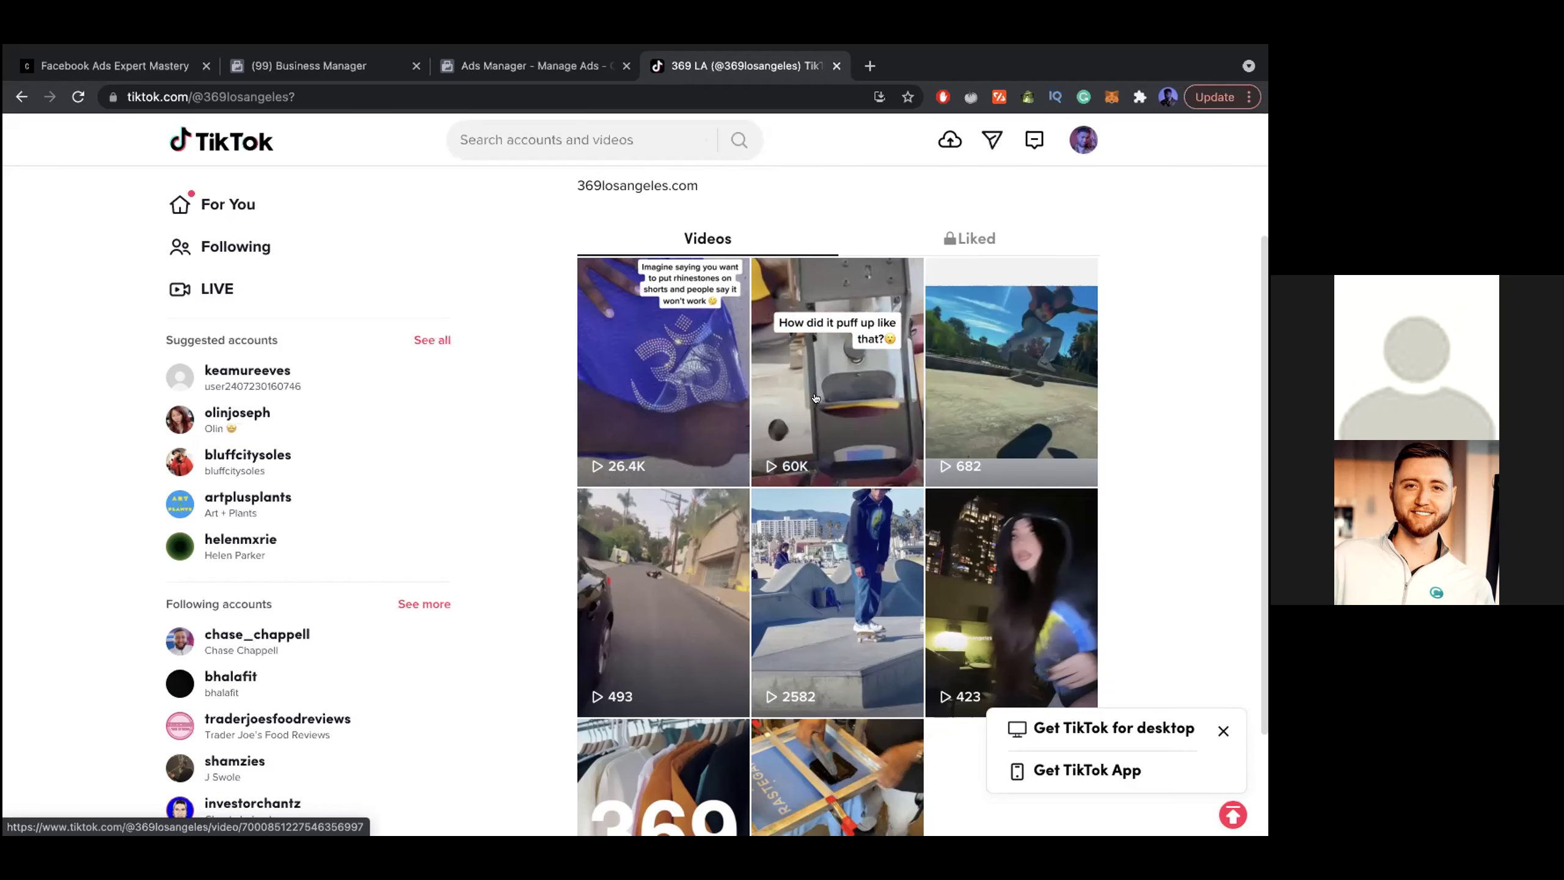
left_click(616, 443)
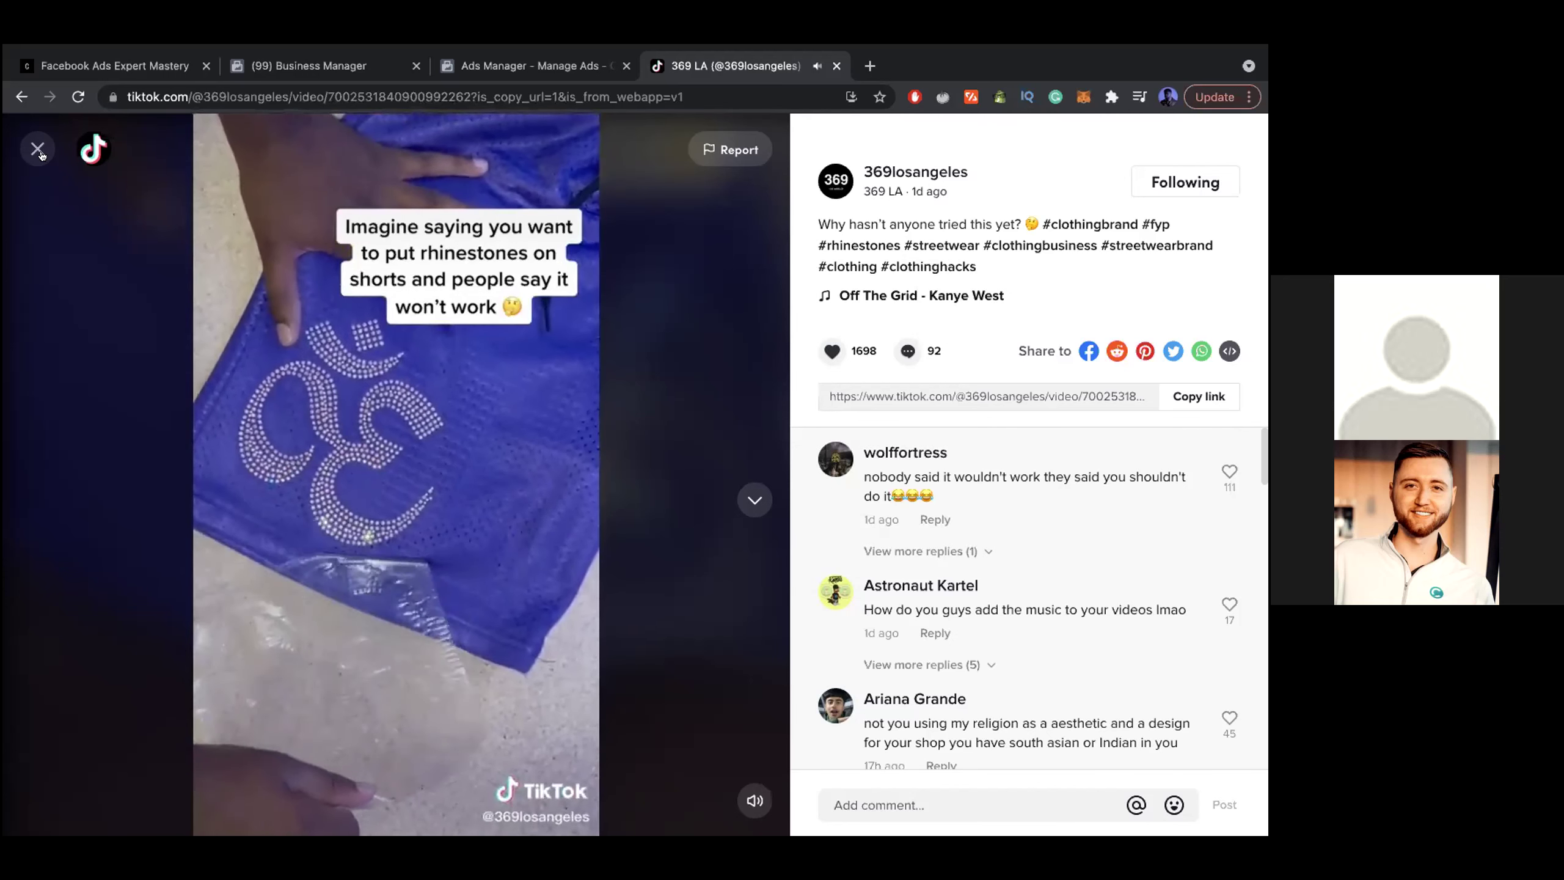
Close the video, browse the profile's video grid, and switch back to the Ads Manager tab
left_click(38, 150)
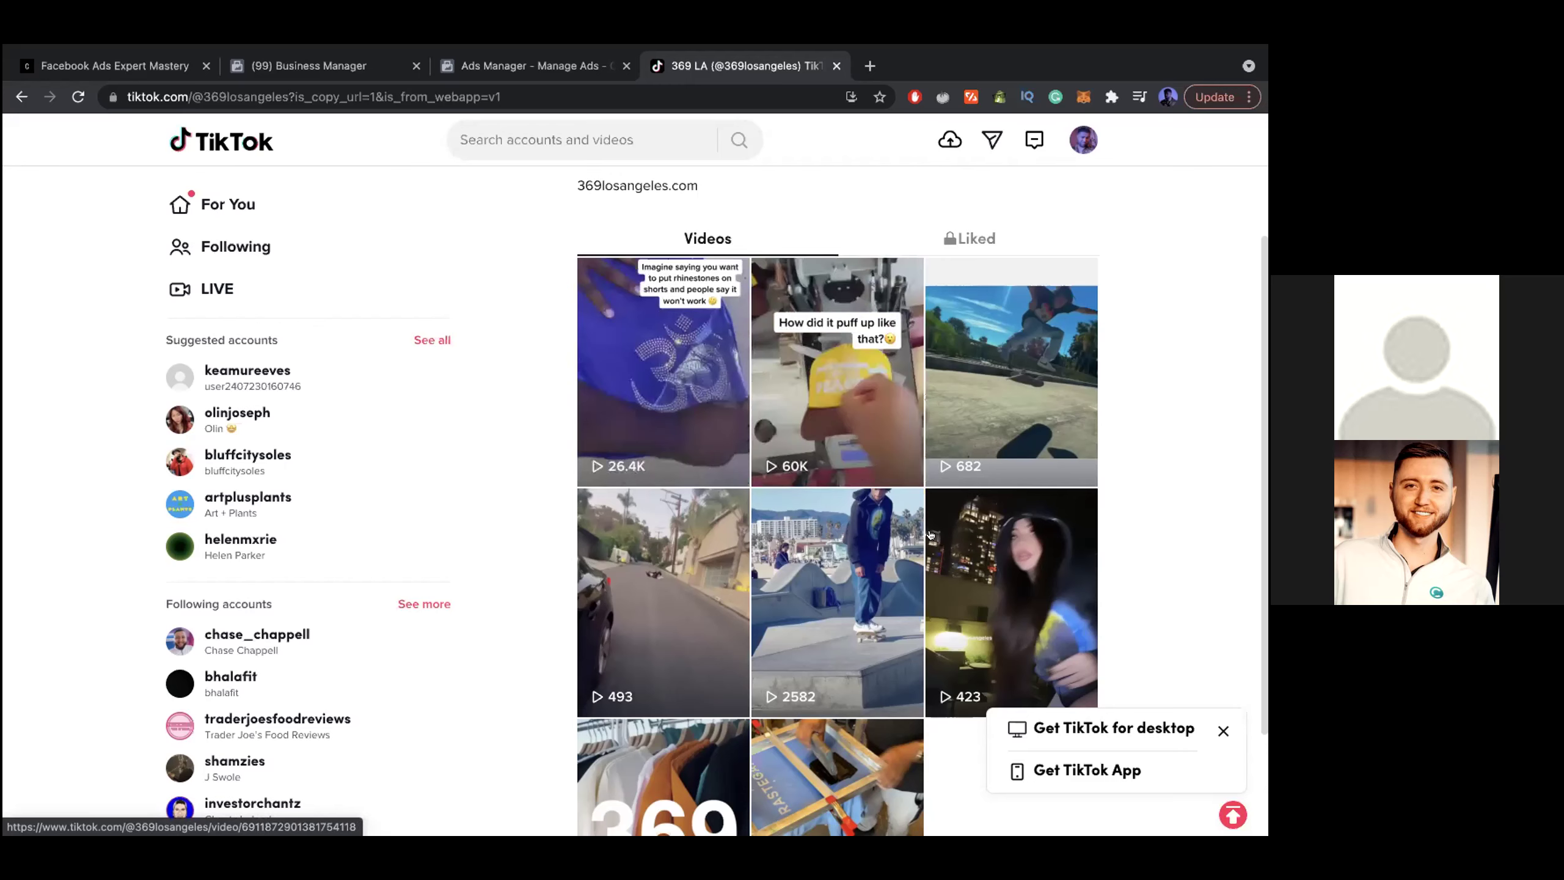
scroll(1011, 603, "down", 1)
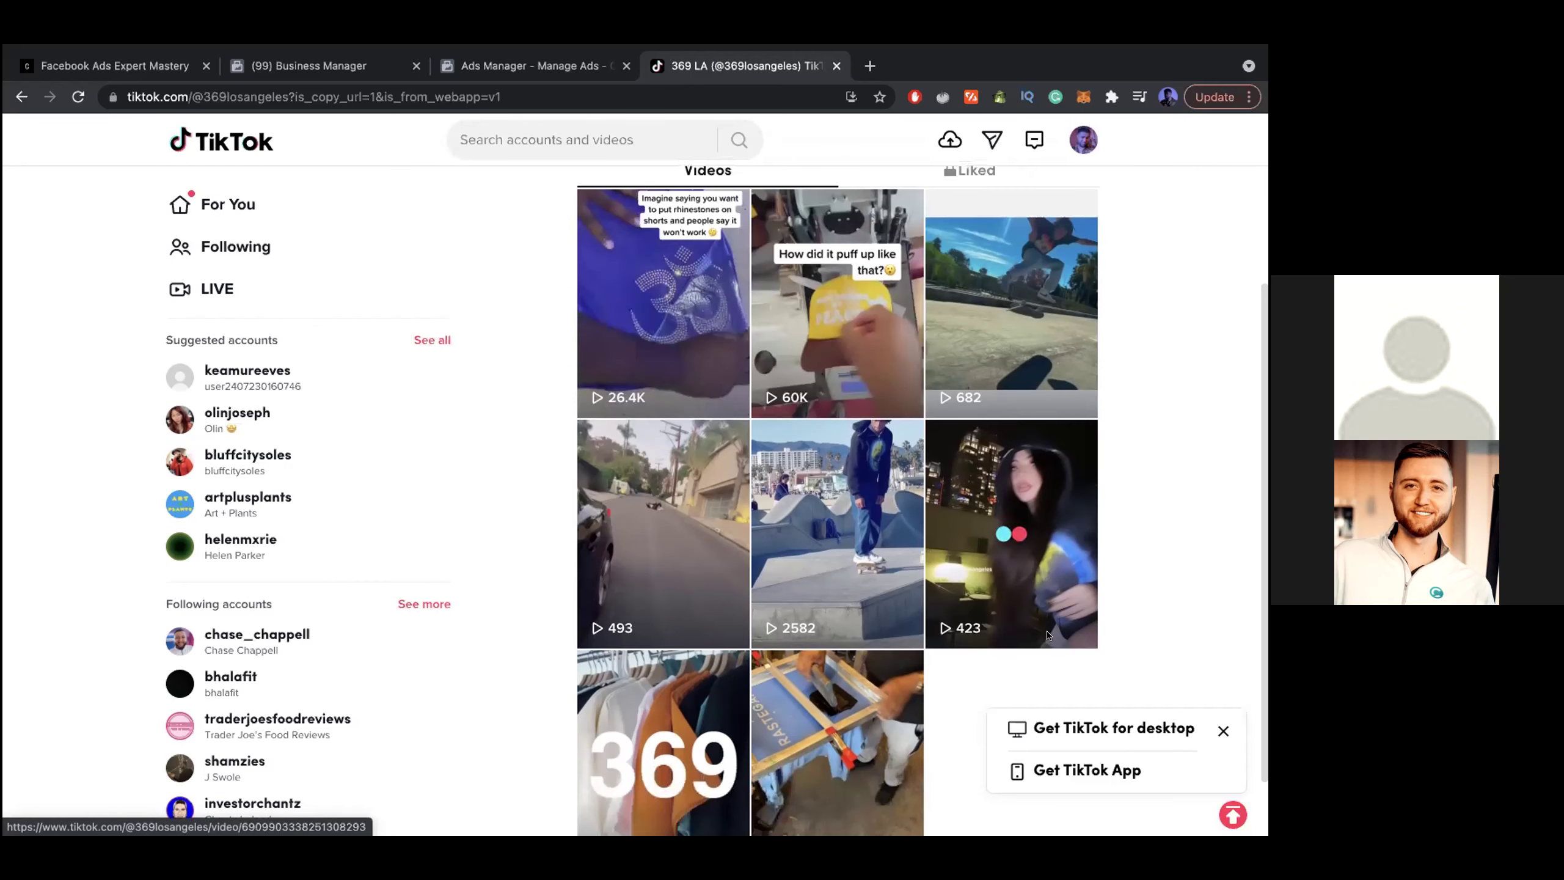
scroll(848, 707, "up", 4)
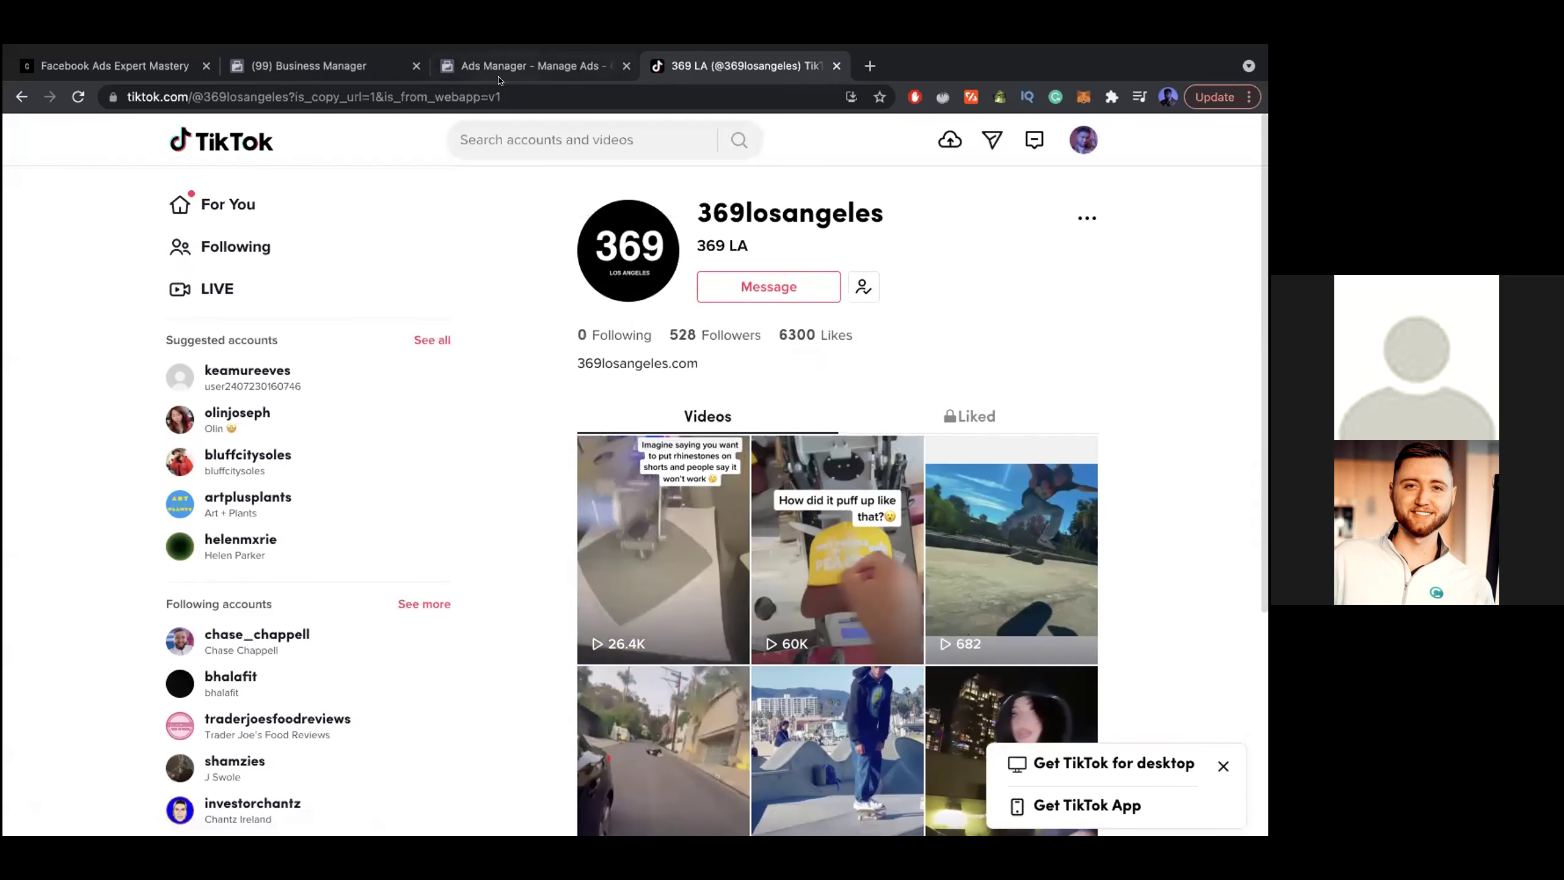
key("ctrl+shift+Tab")
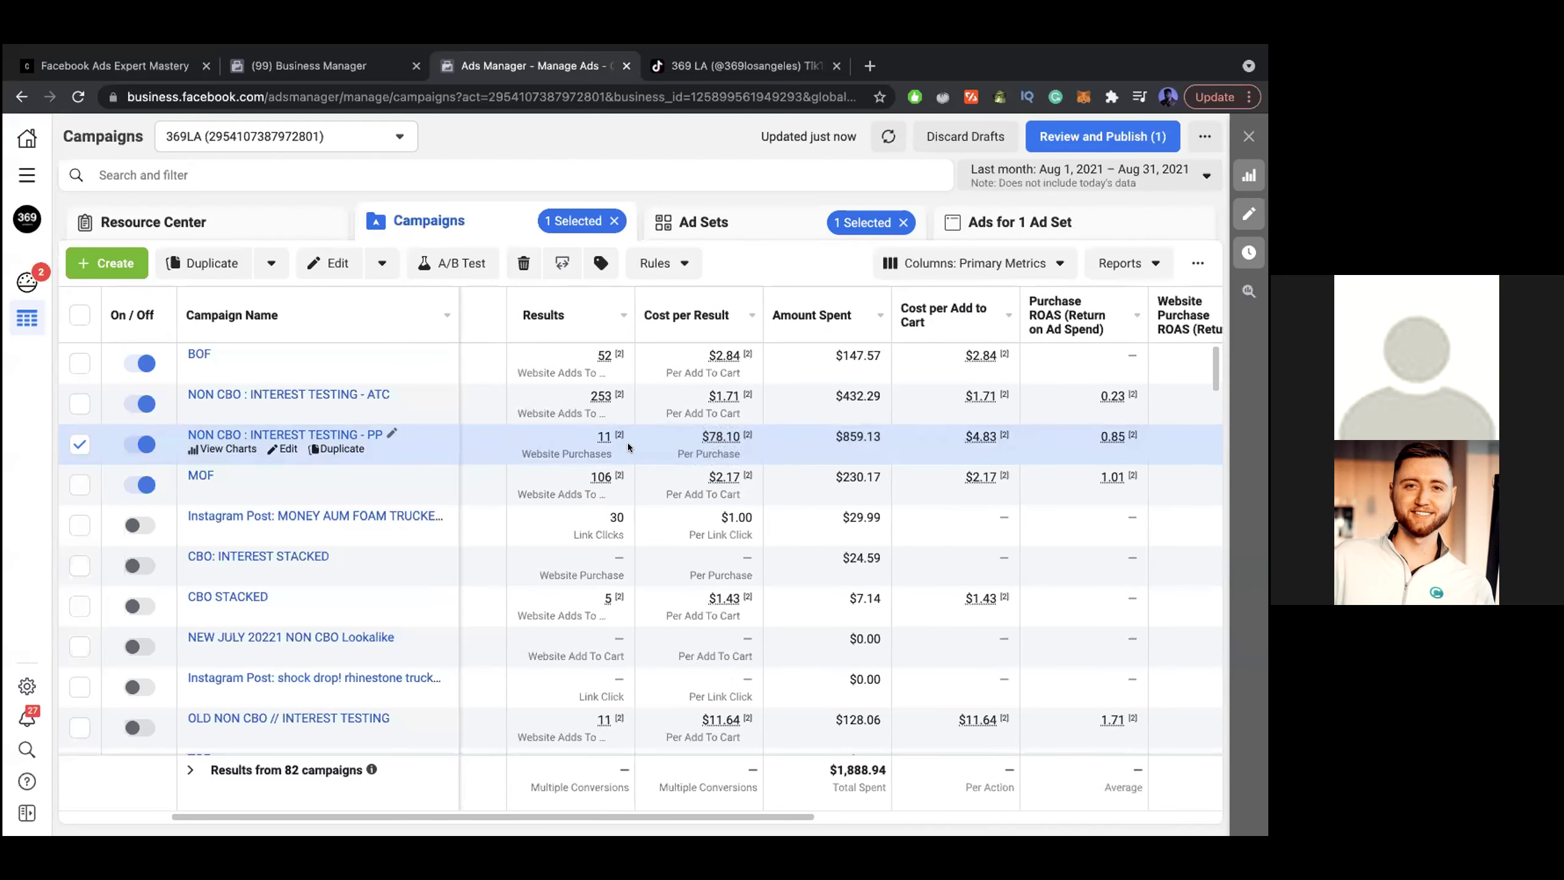
scroll(628, 442, "left", 4)
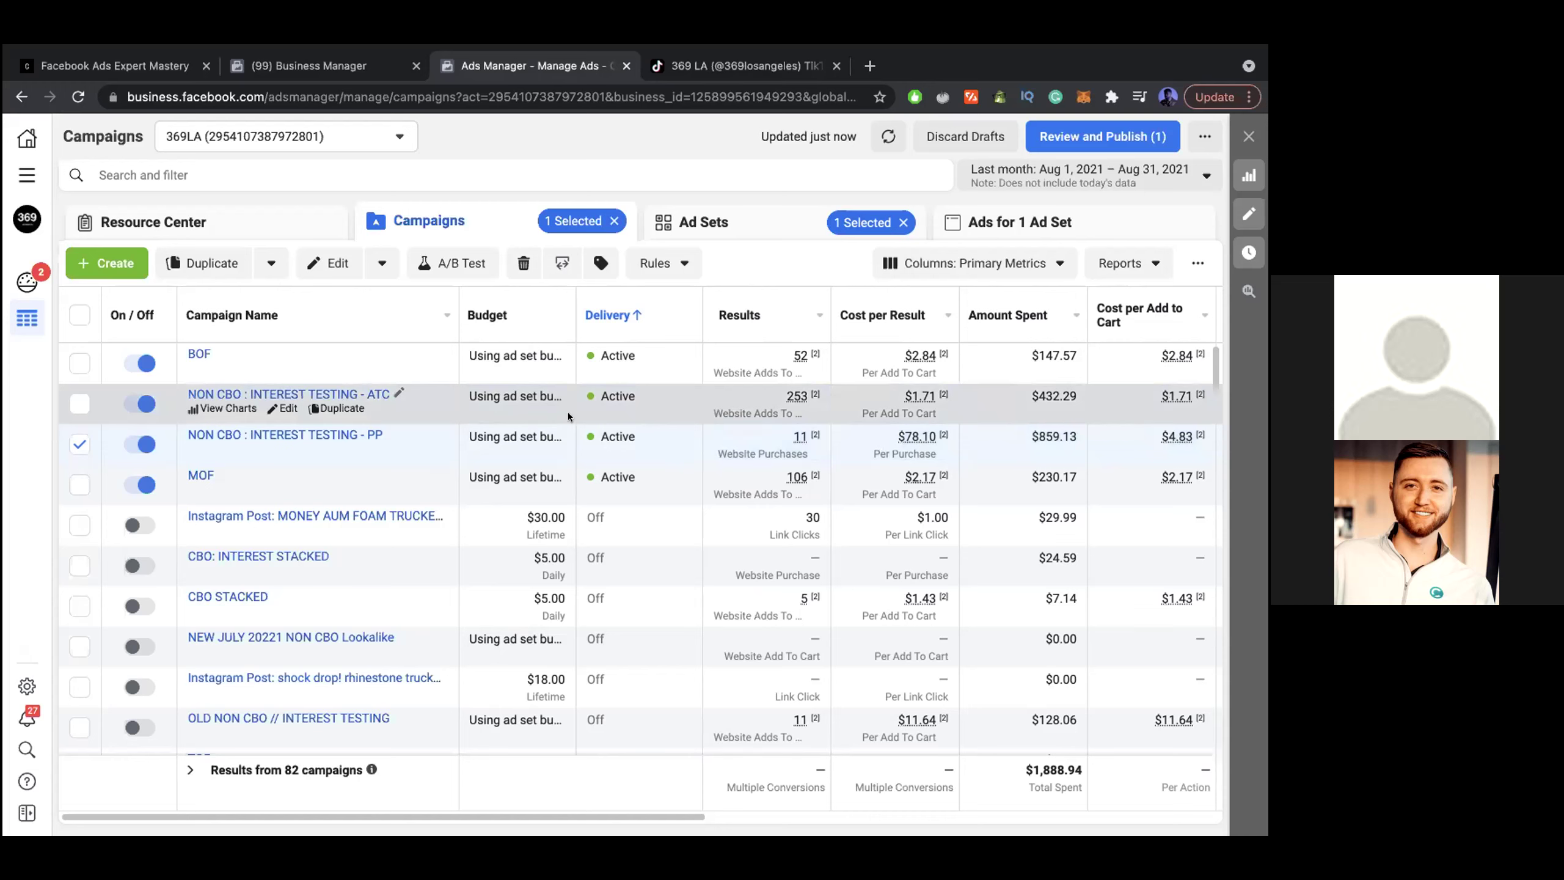
mouse_move(793, 394)
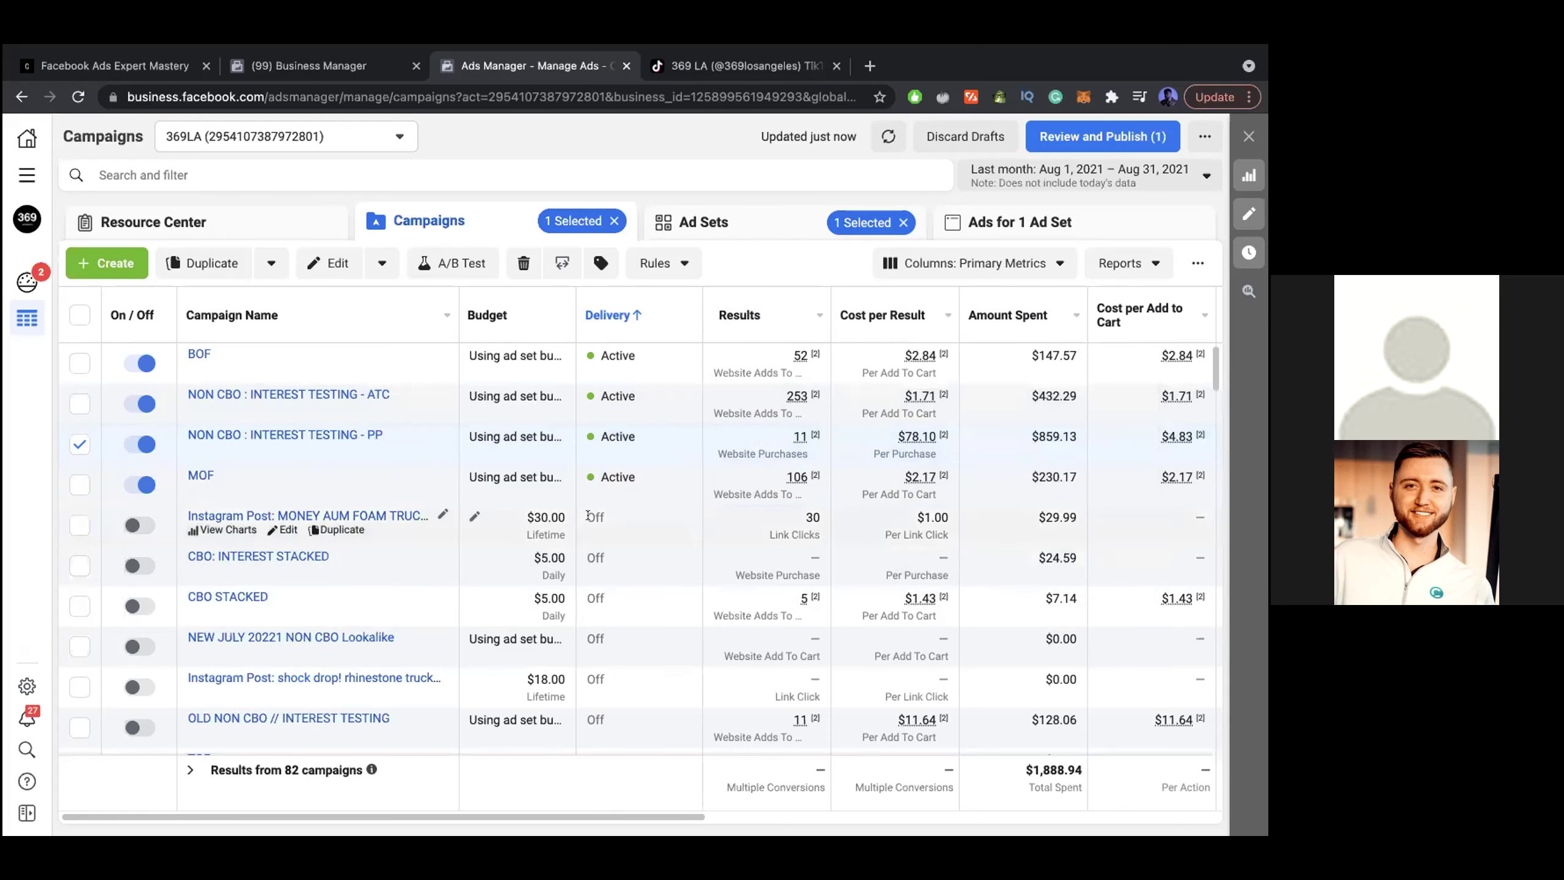
mouse_move(355, 449)
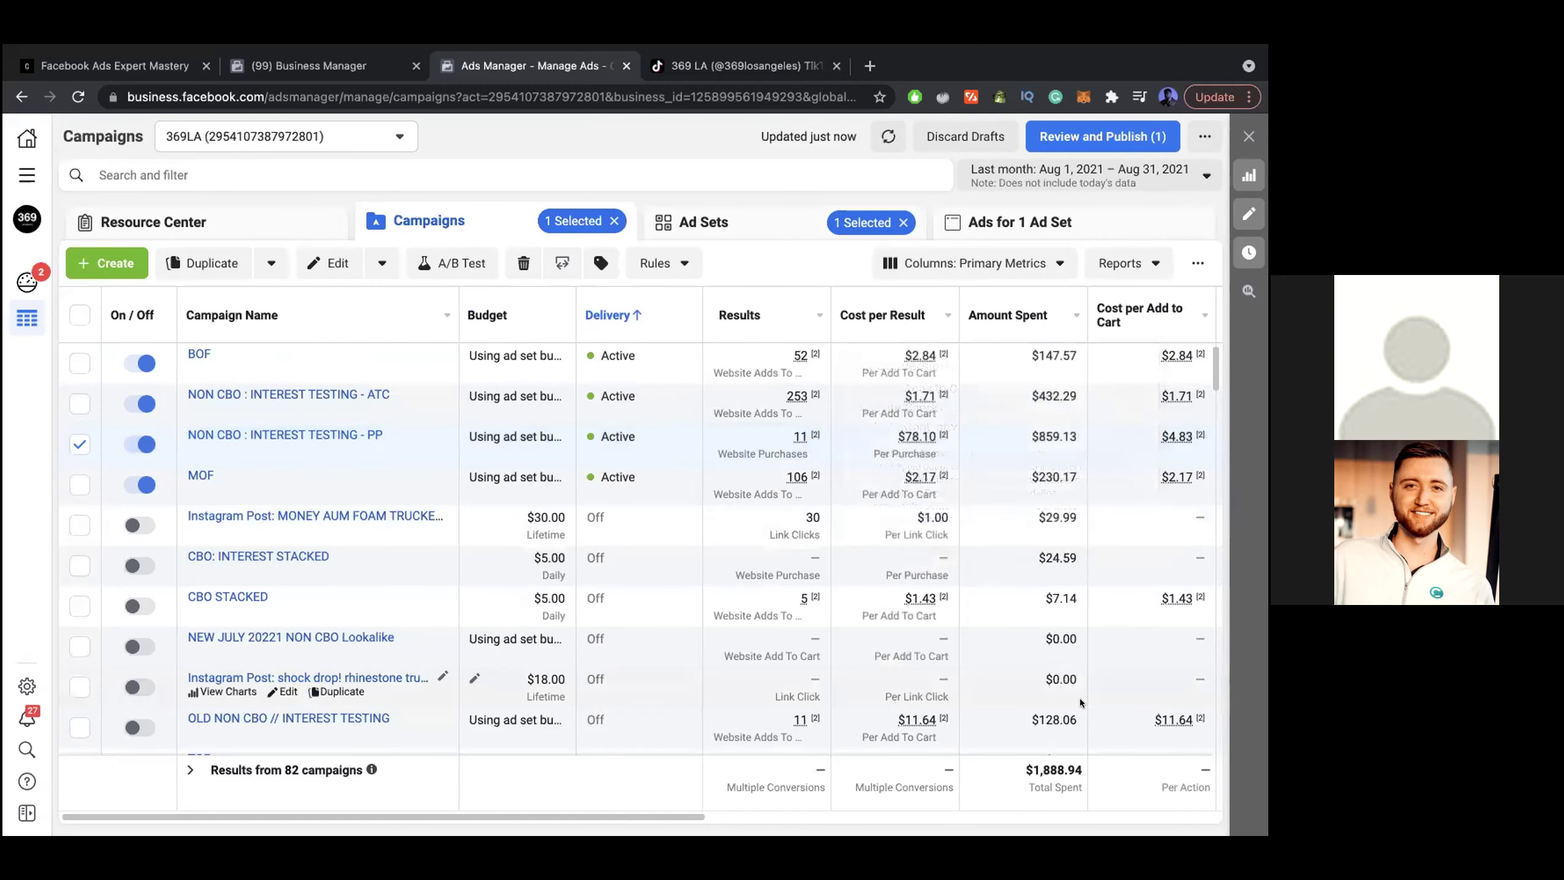
Scroll the campaign table right to the ROAS columns
scroll(1074, 352, "right", 5)
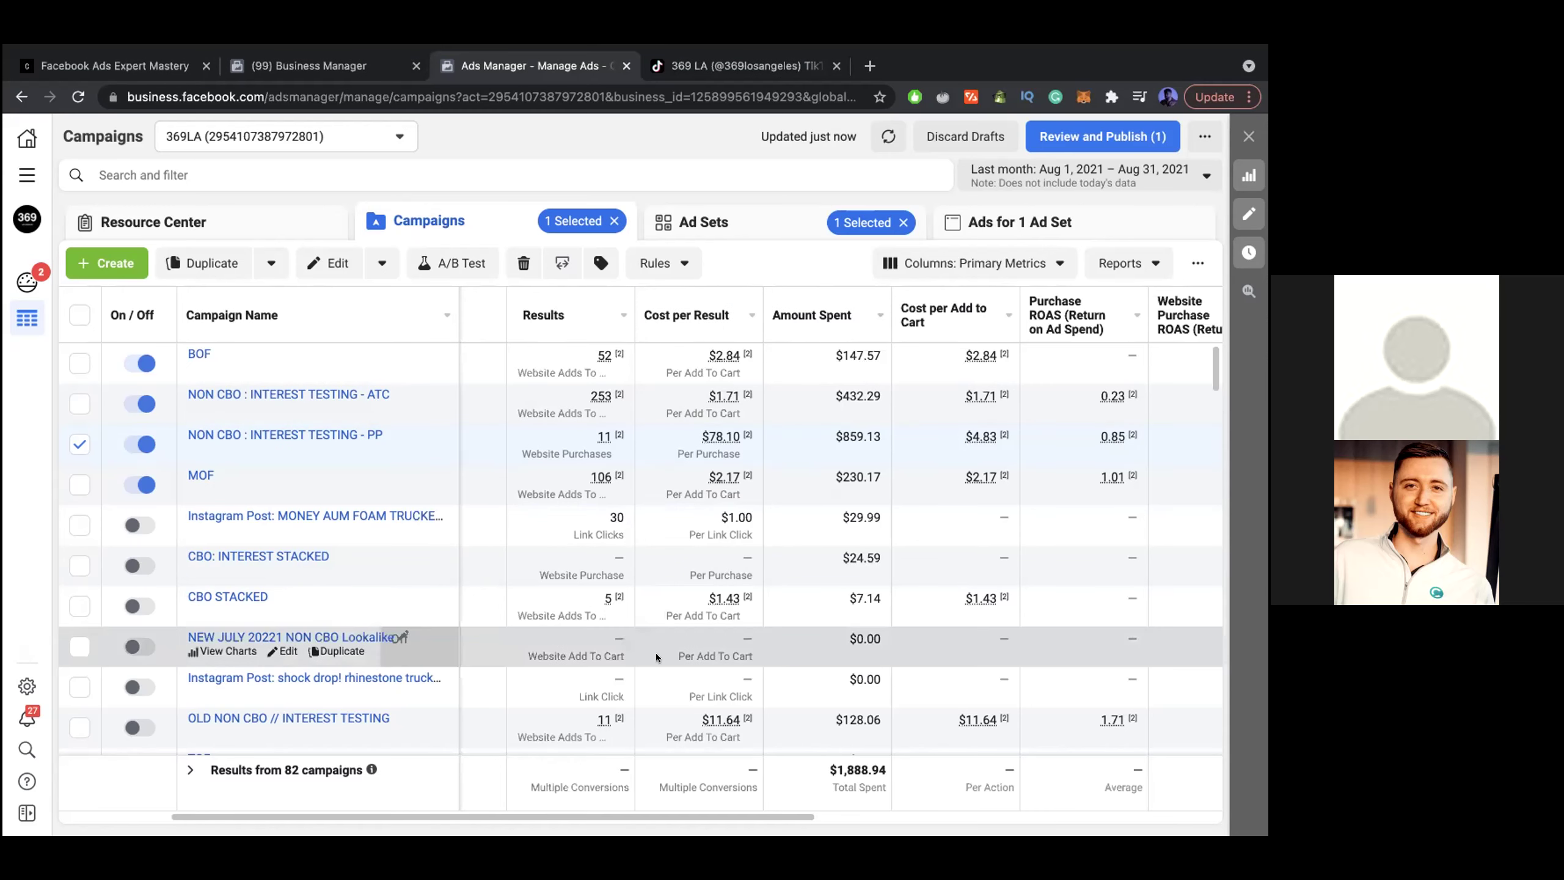
Open the campaign Search and filter options and scroll through the saved searches and filters
left_click(176, 185)
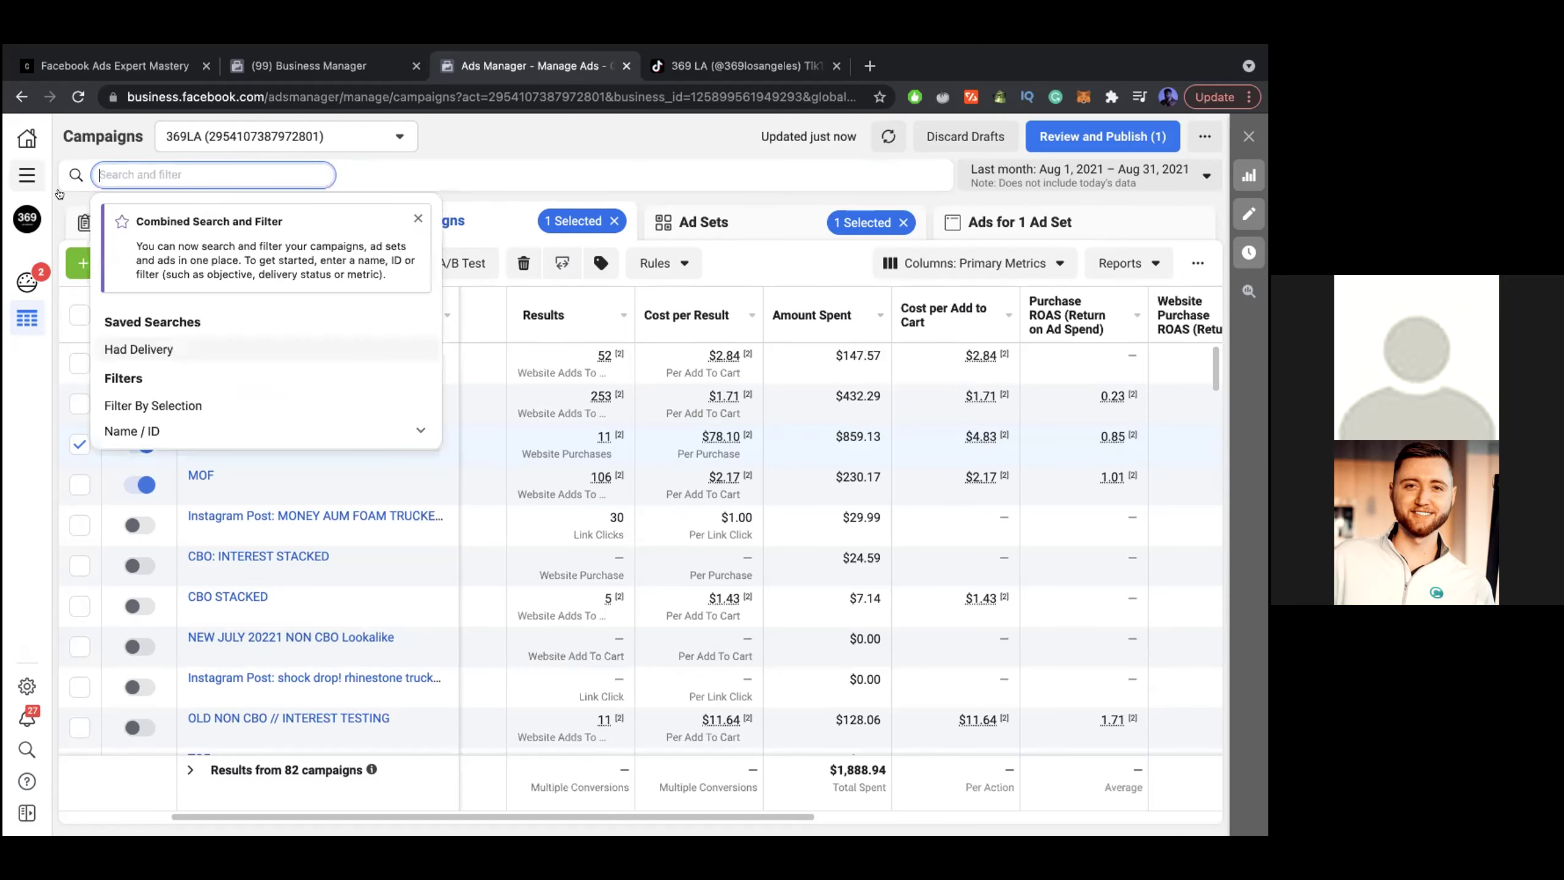
mouse_move(59, 195)
scroll(200, 542, "down", 8)
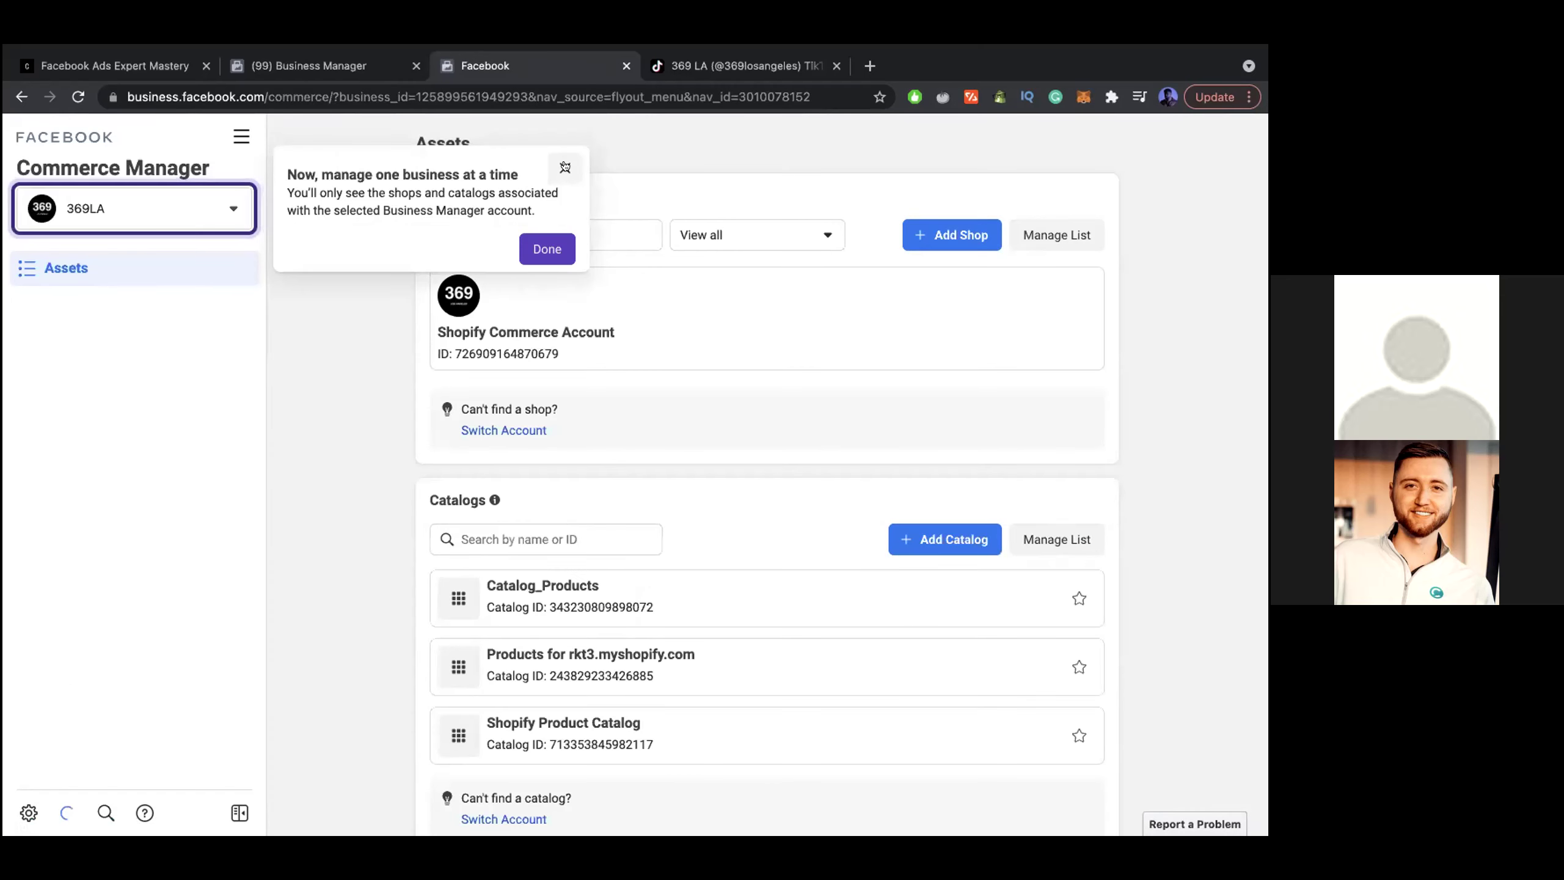
scroll(652, 456, "down", 1)
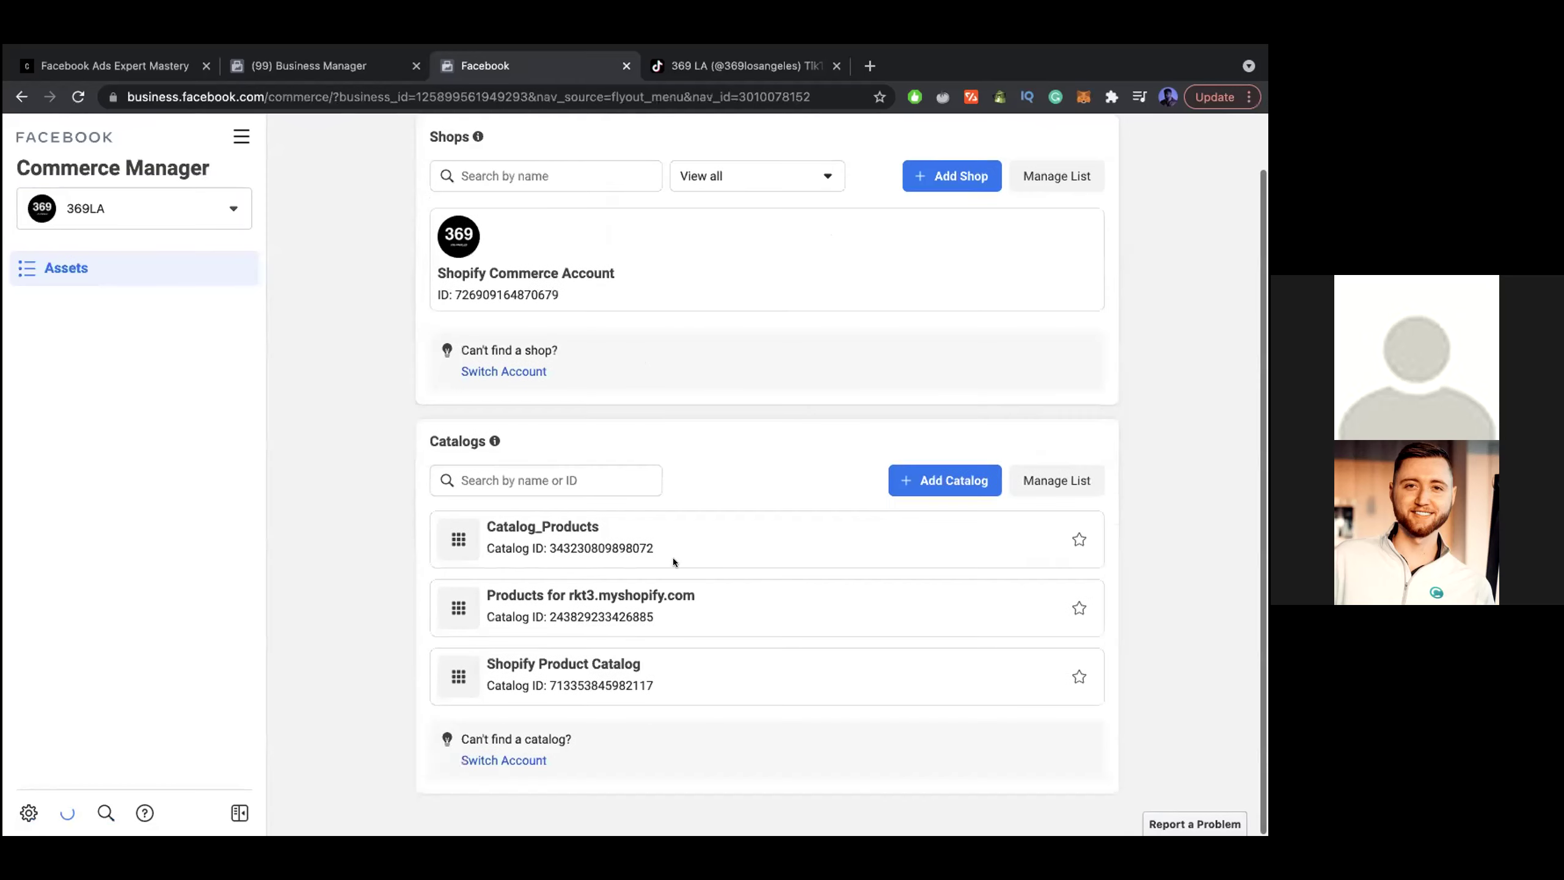
scroll(478, 603, "up", 1)
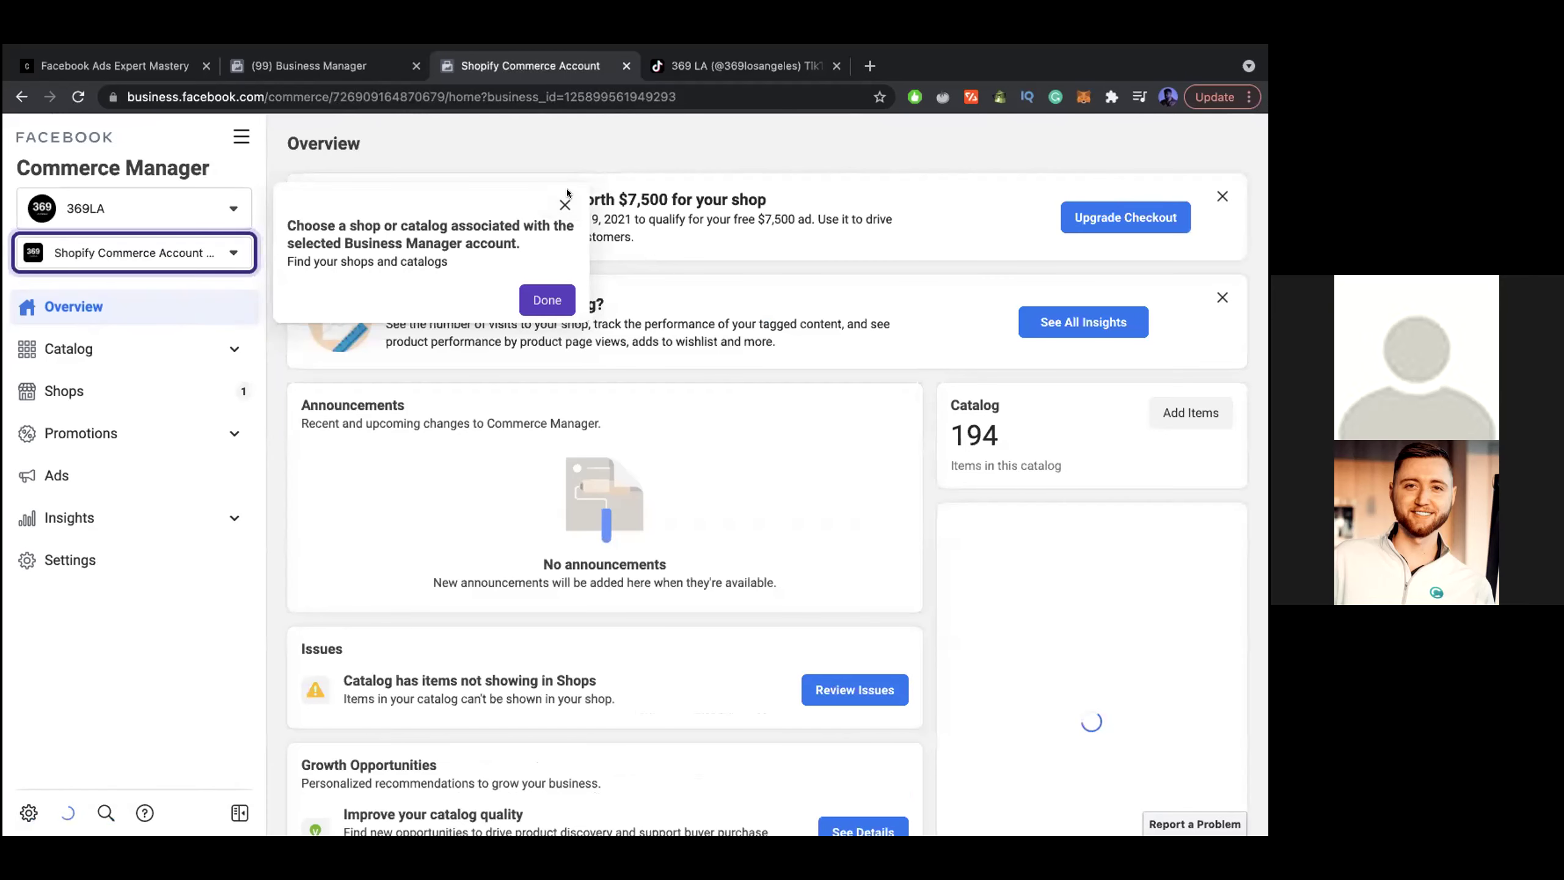
left_click(564, 202)
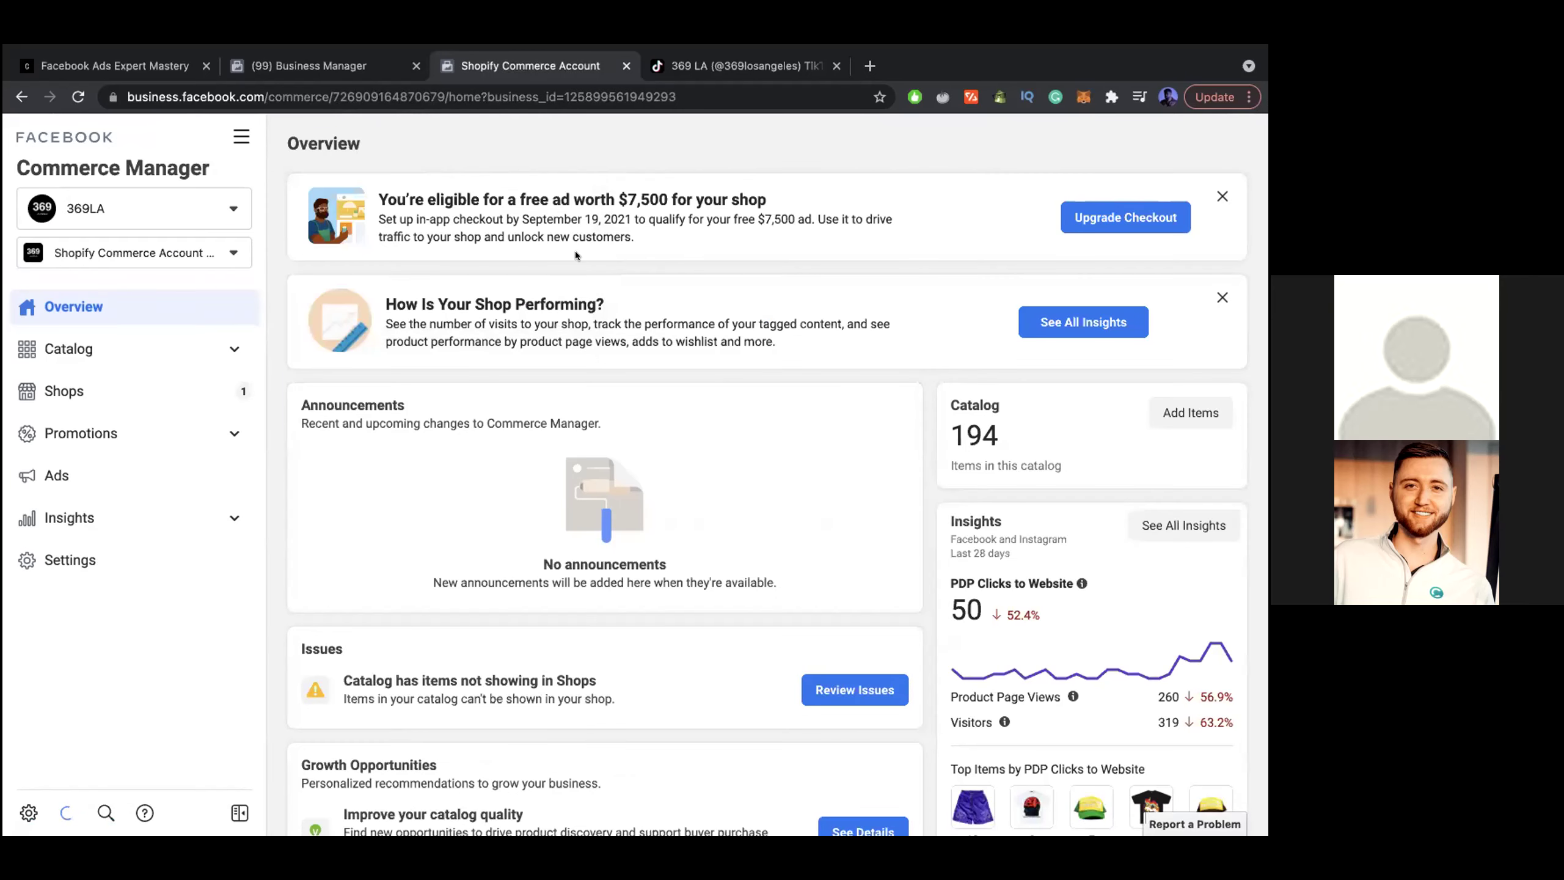
scroll(575, 251, "down", 2)
scroll(574, 251, "up", 2)
left_click_drag(767, 198, 600, 193)
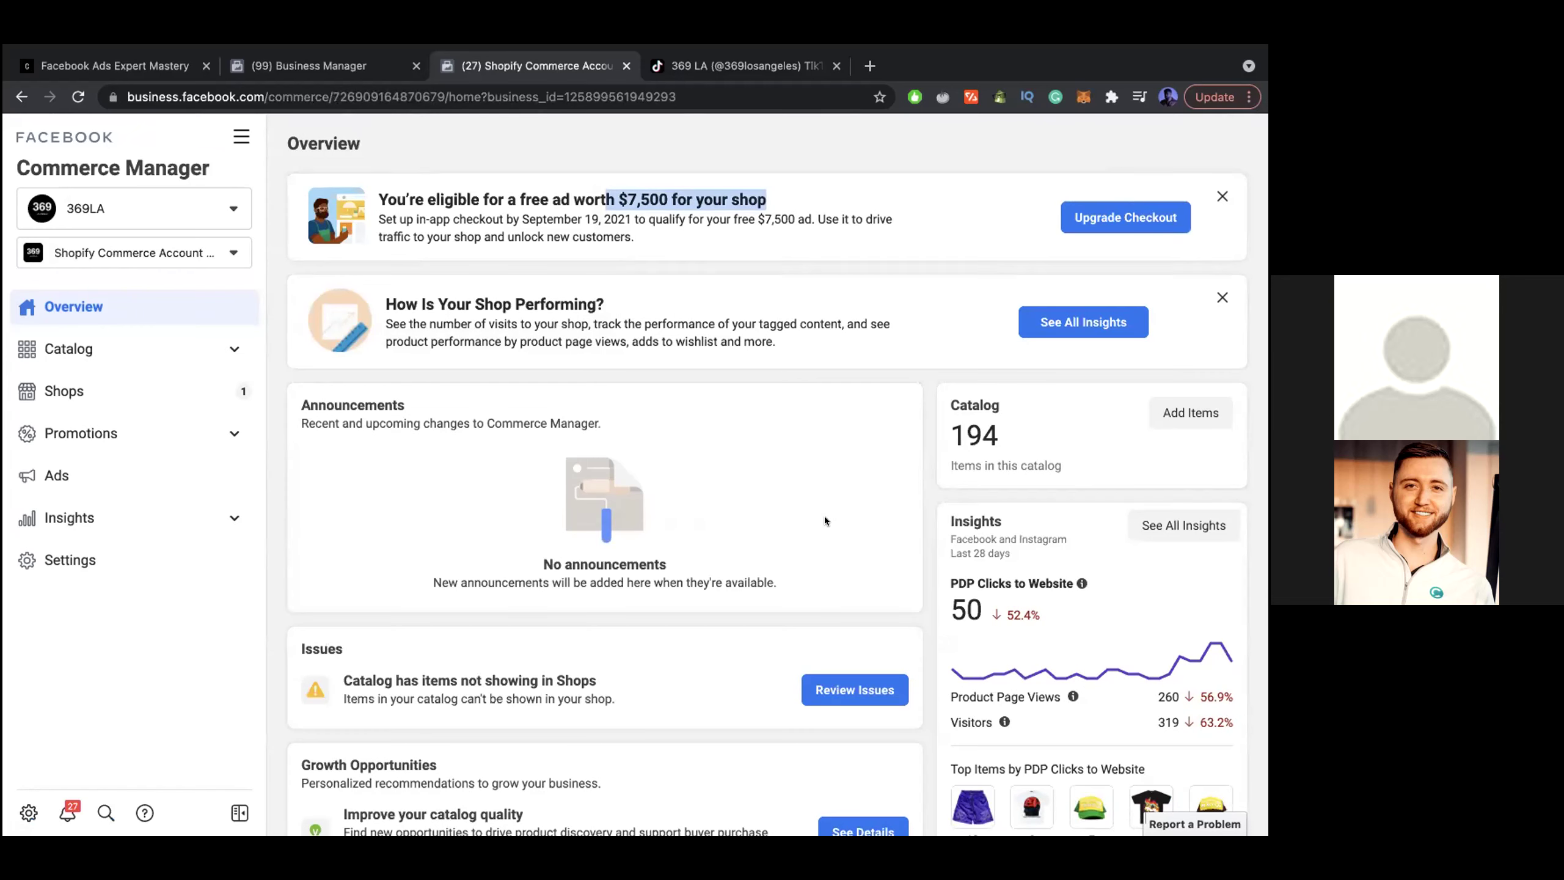
left_click(362, 195)
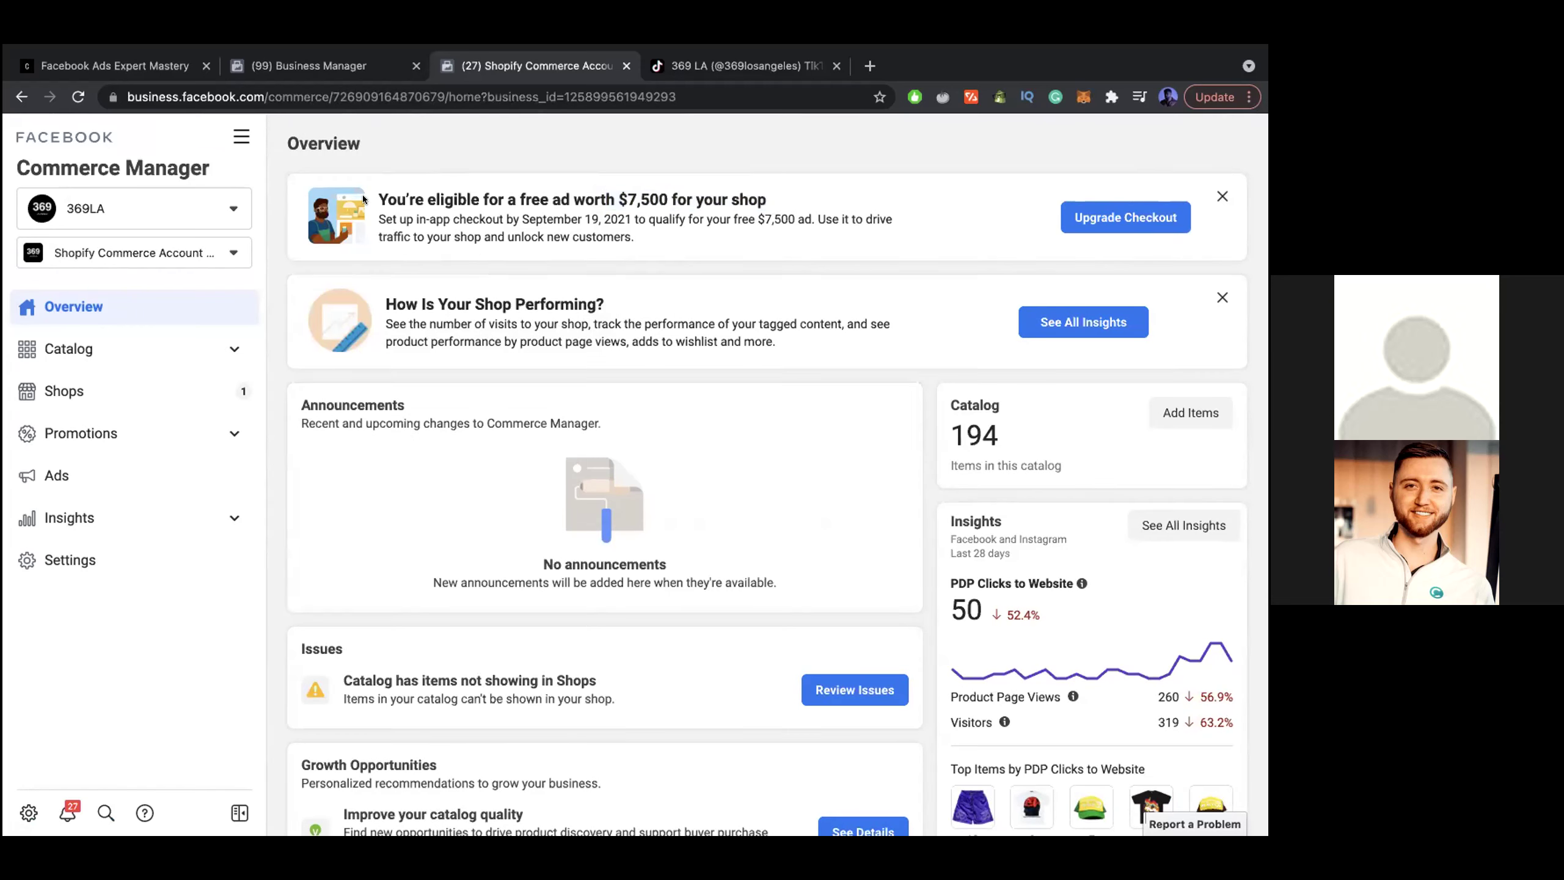
left_click_drag(574, 176, 624, 193)
left_click(840, 194)
left_click_drag(800, 195, 595, 193)
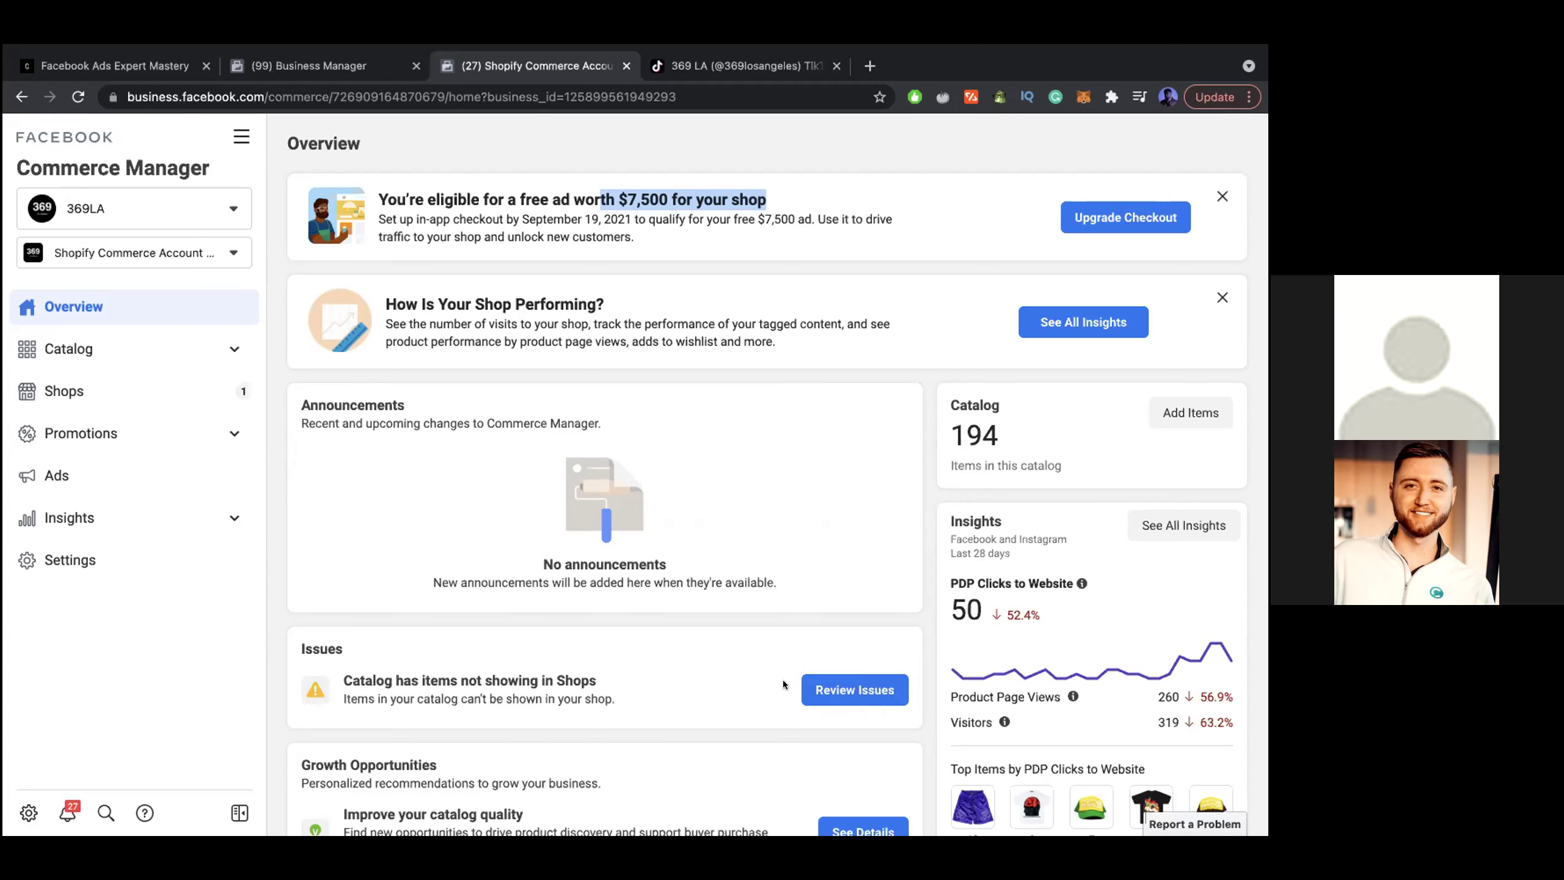
scroll(798, 684, "down", 3)
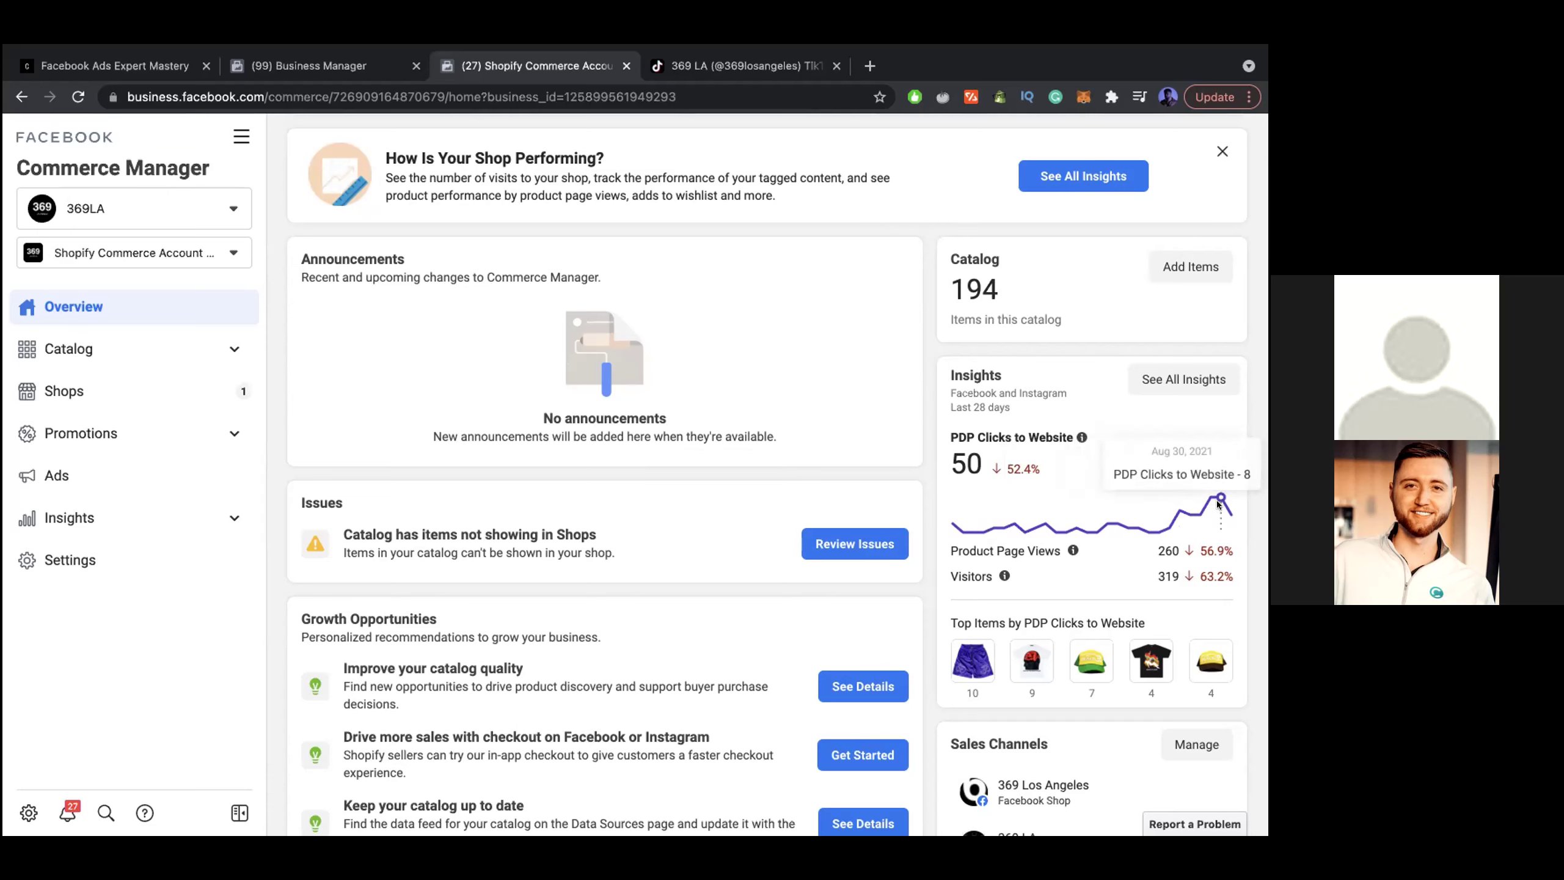
scroll(802, 548, "down", 5)
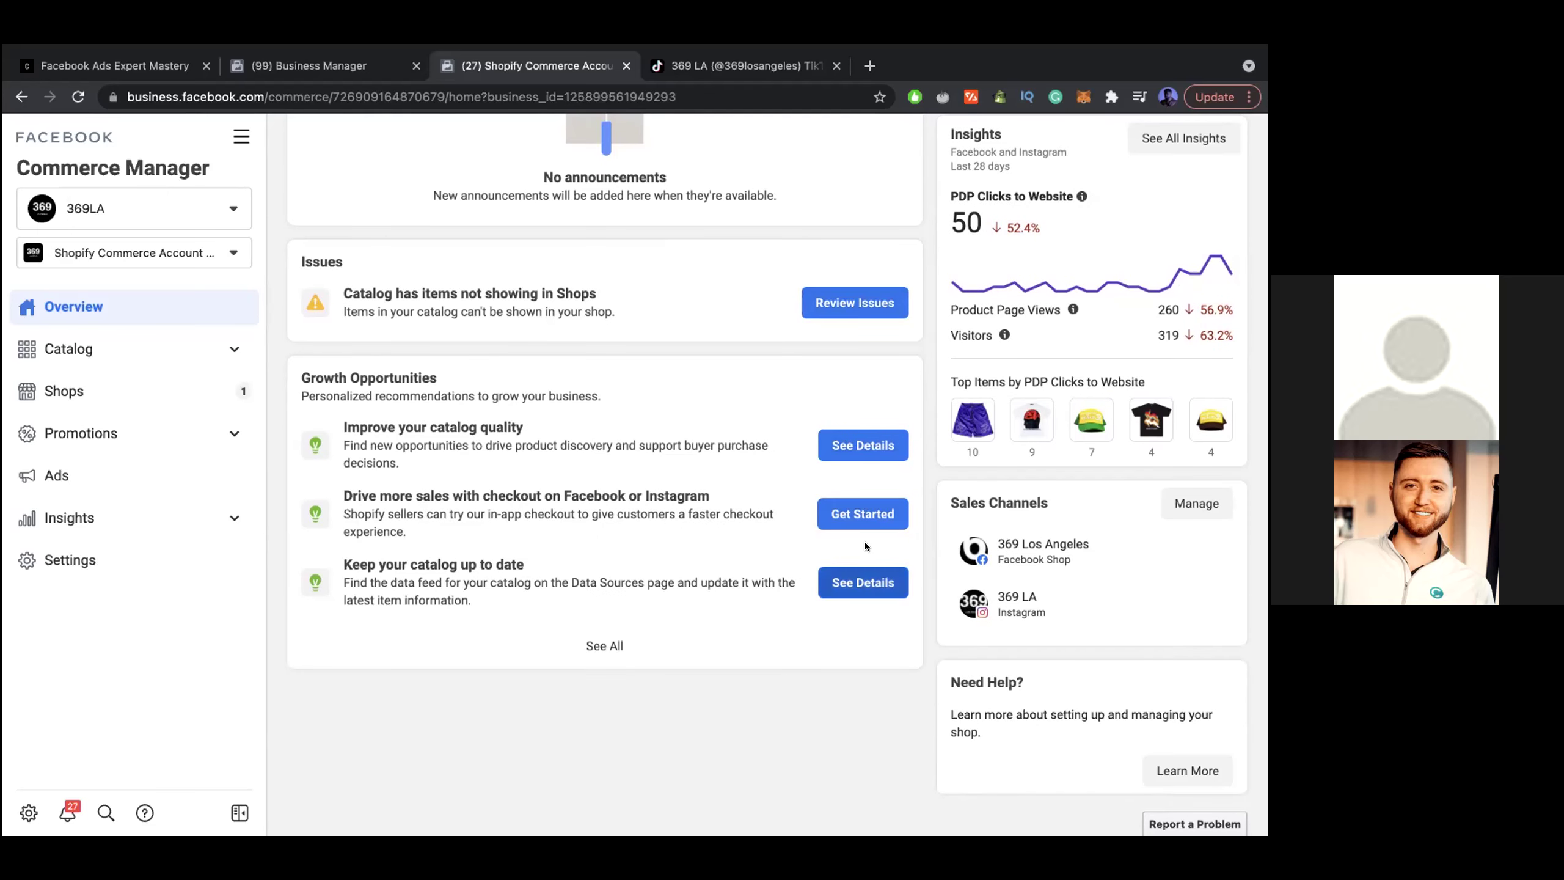
scroll(933, 606, "up", 8)
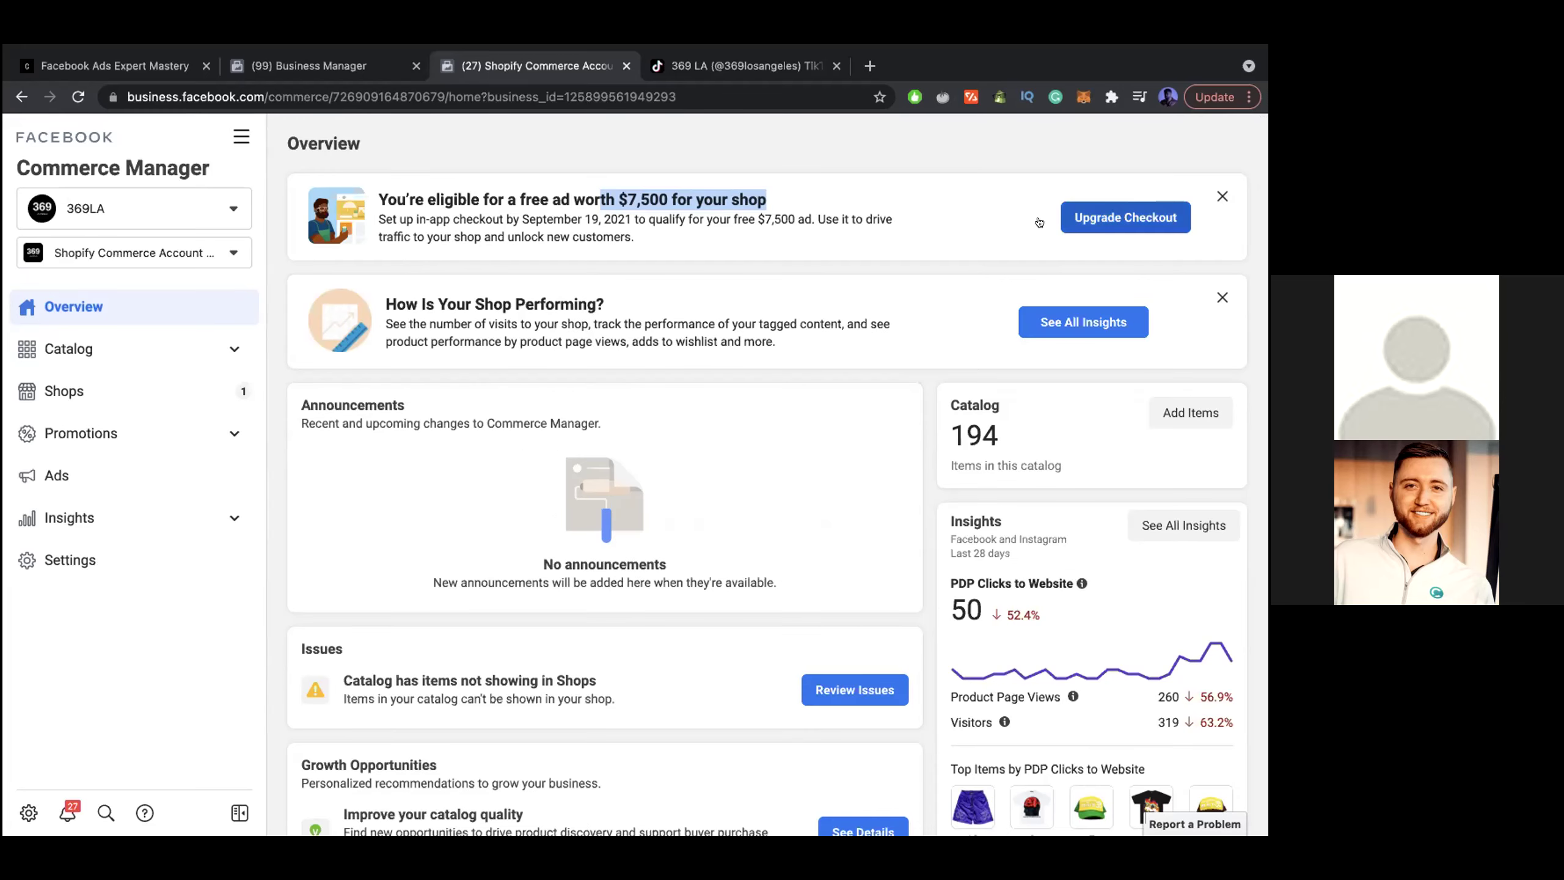
Browse the catalog items, peeking at Beings Of Light Hoodie size variants, then the product sets
left_click(243, 347)
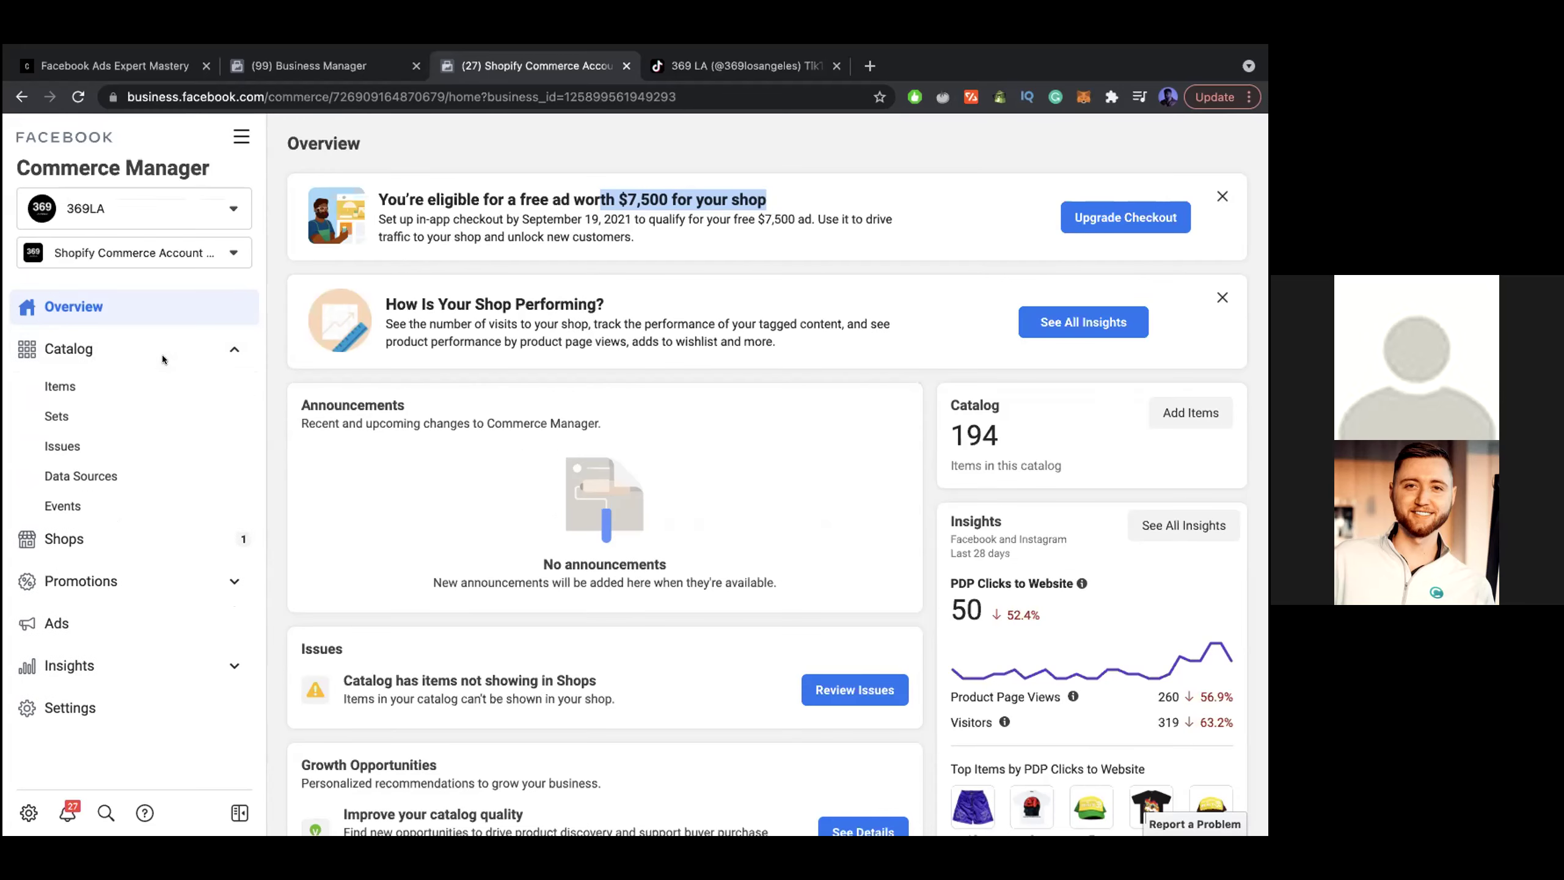
left_click(148, 386)
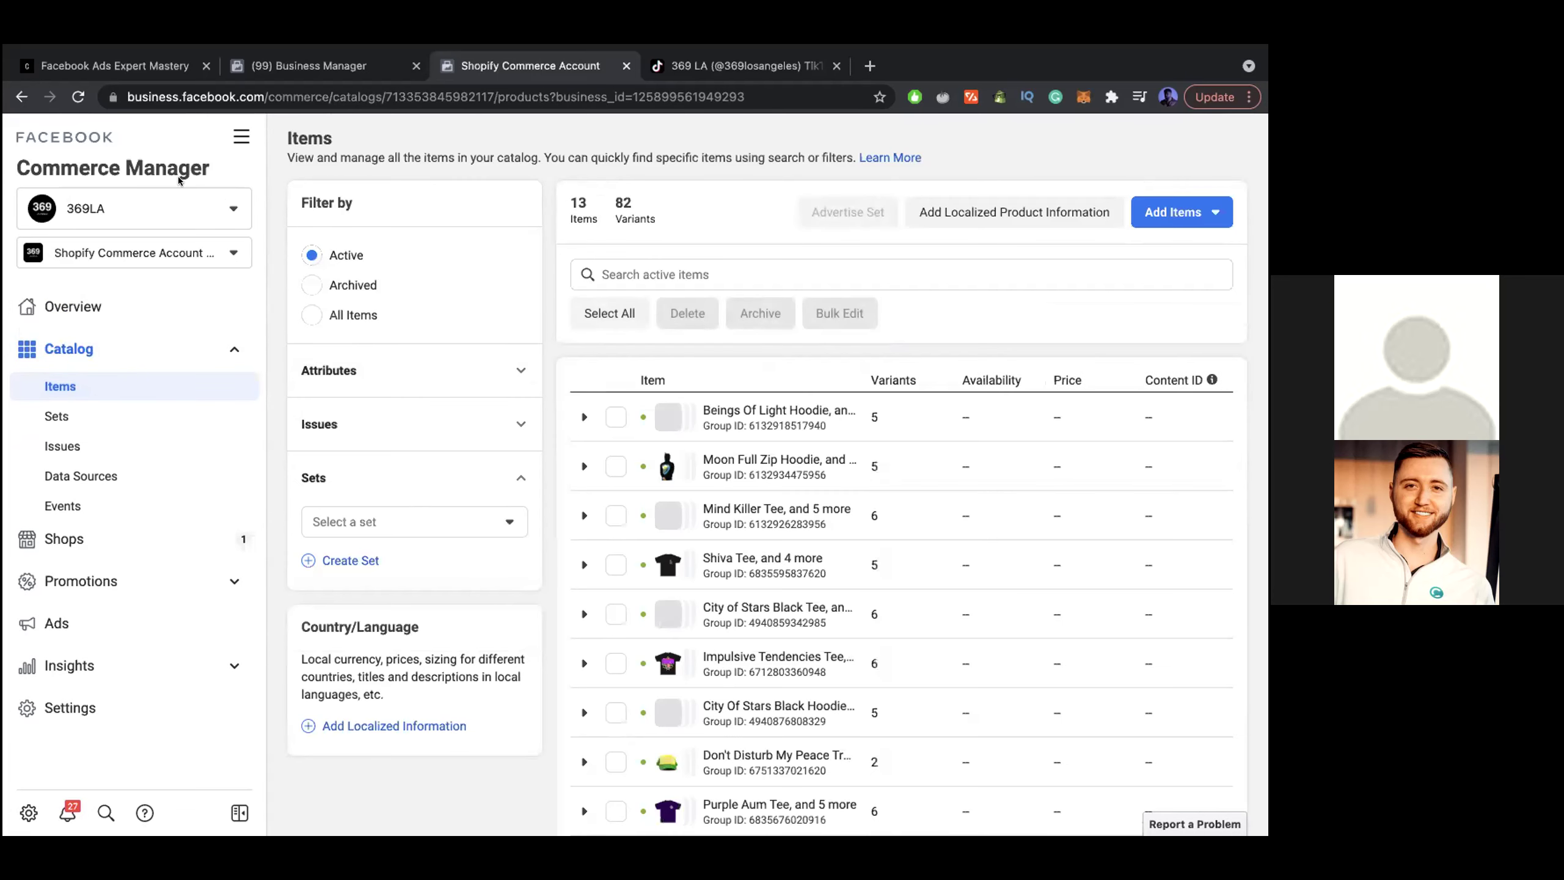
left_click(579, 419)
left_click(581, 418)
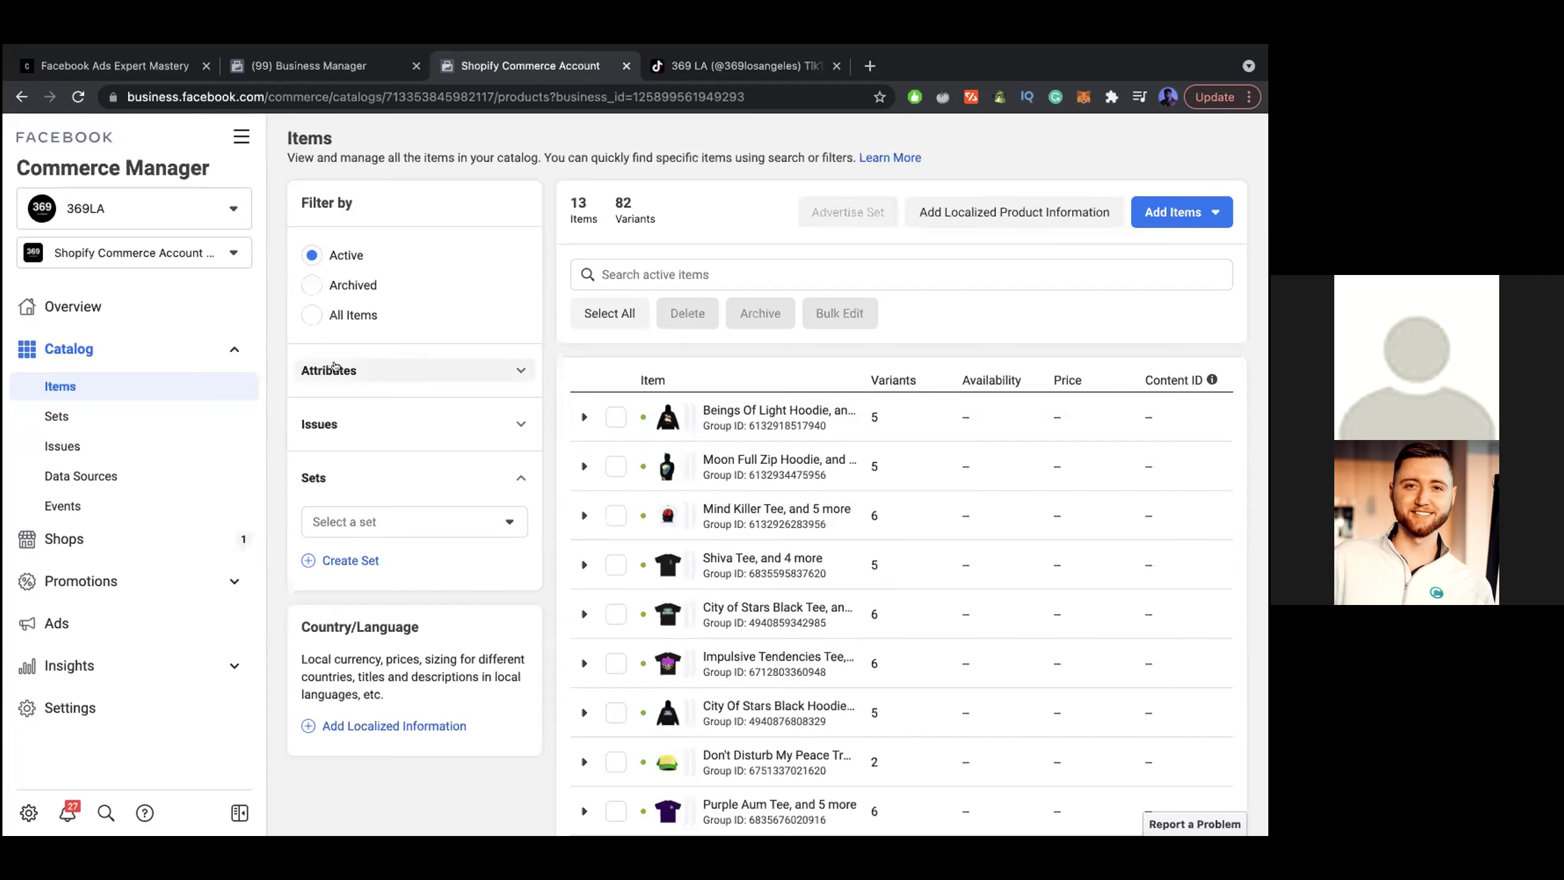
left_click(161, 414)
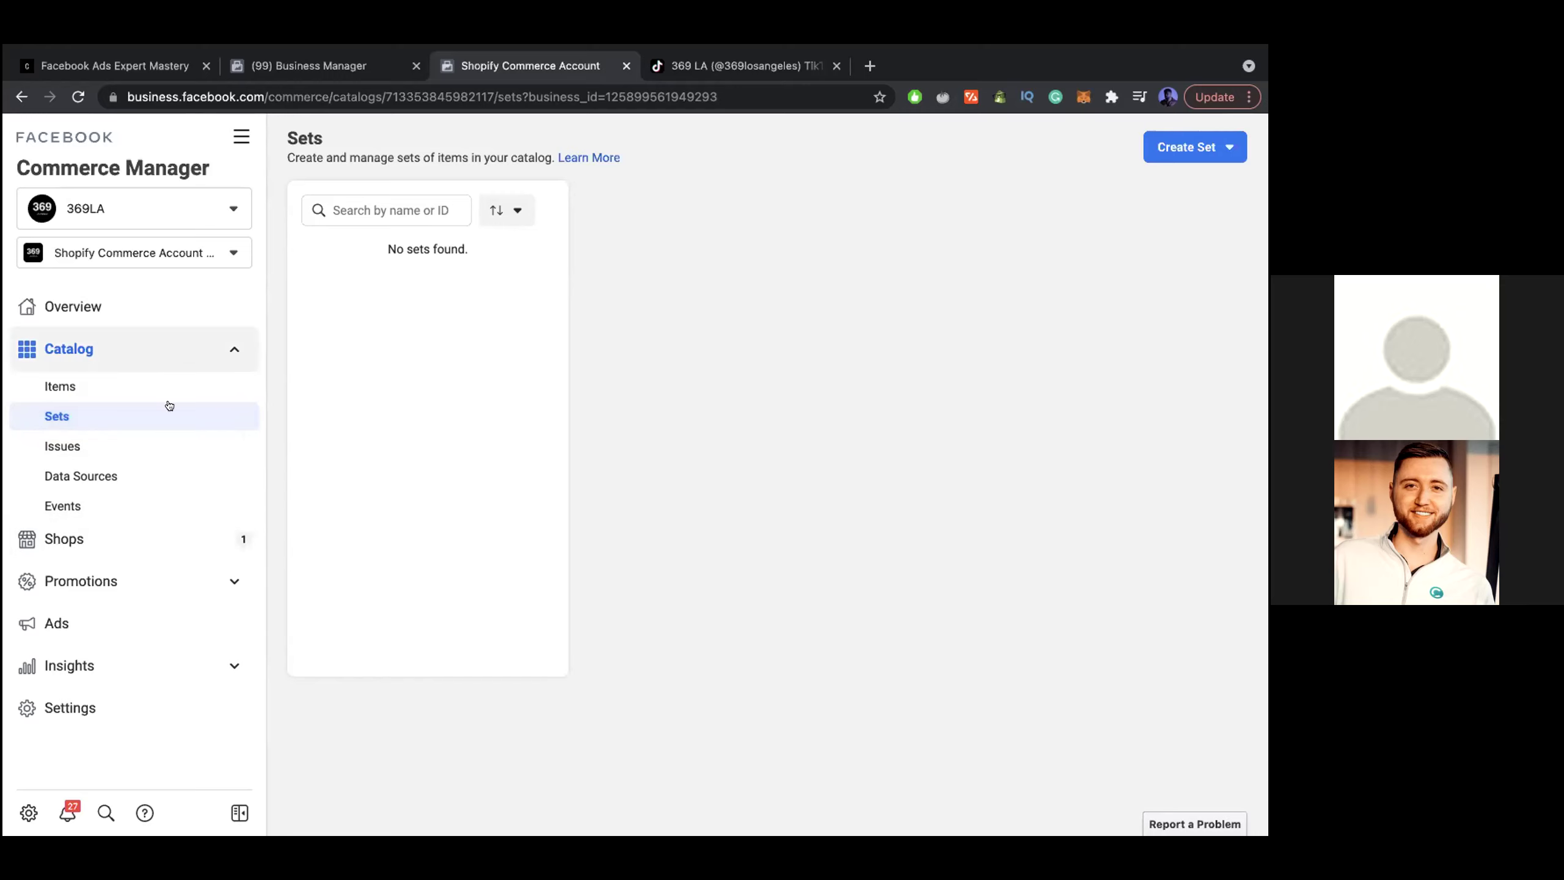
Visit Shops, expand Promotions and Insights, and open the Insights Overview dashboard
left_click(194, 536)
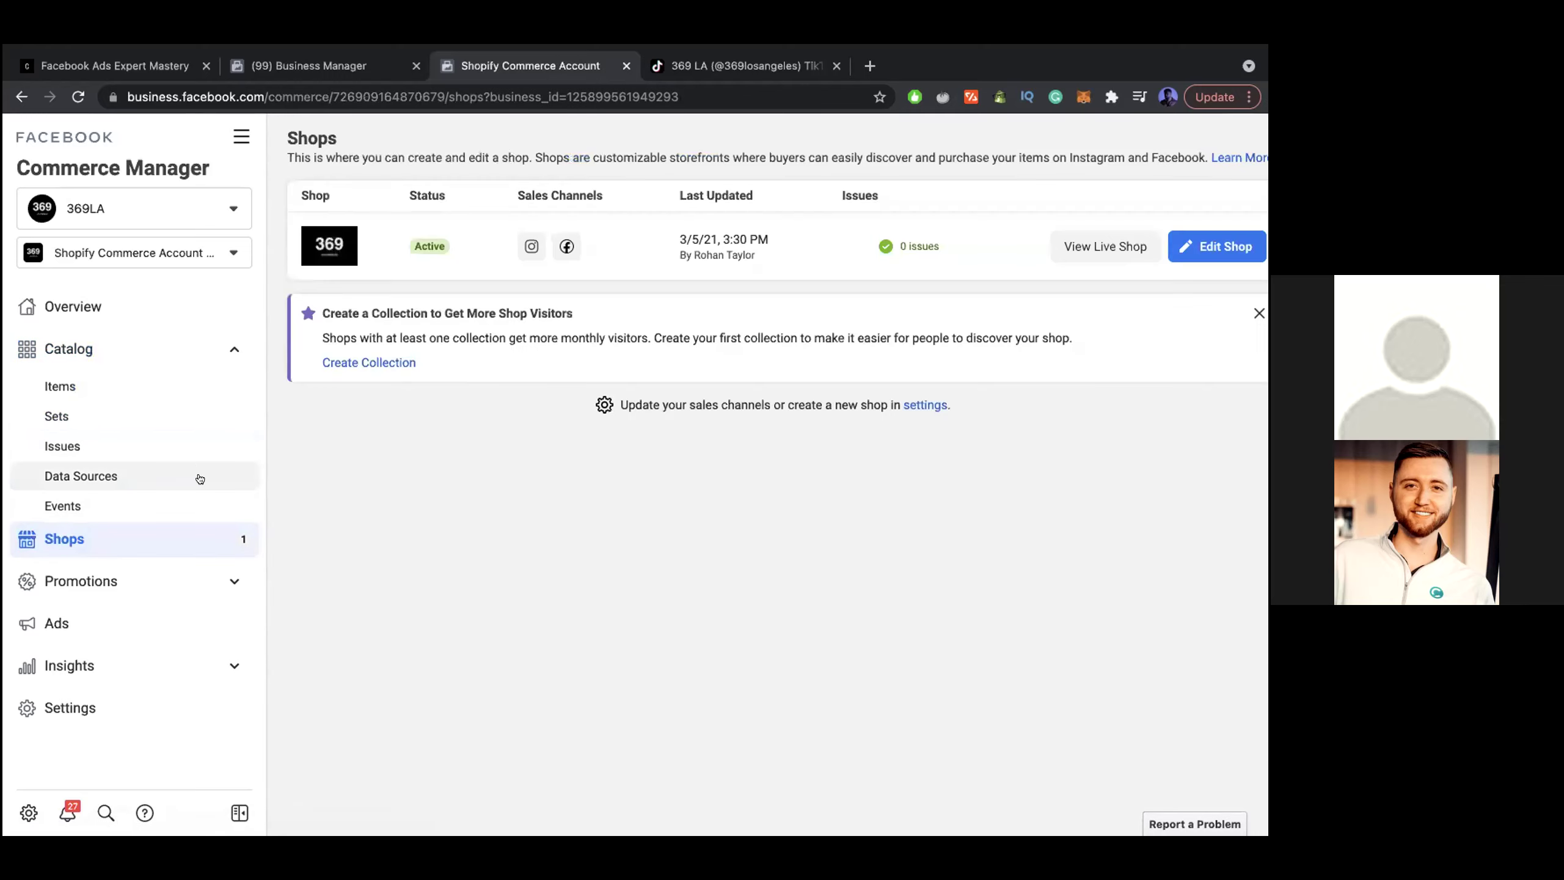
left_click(228, 579)
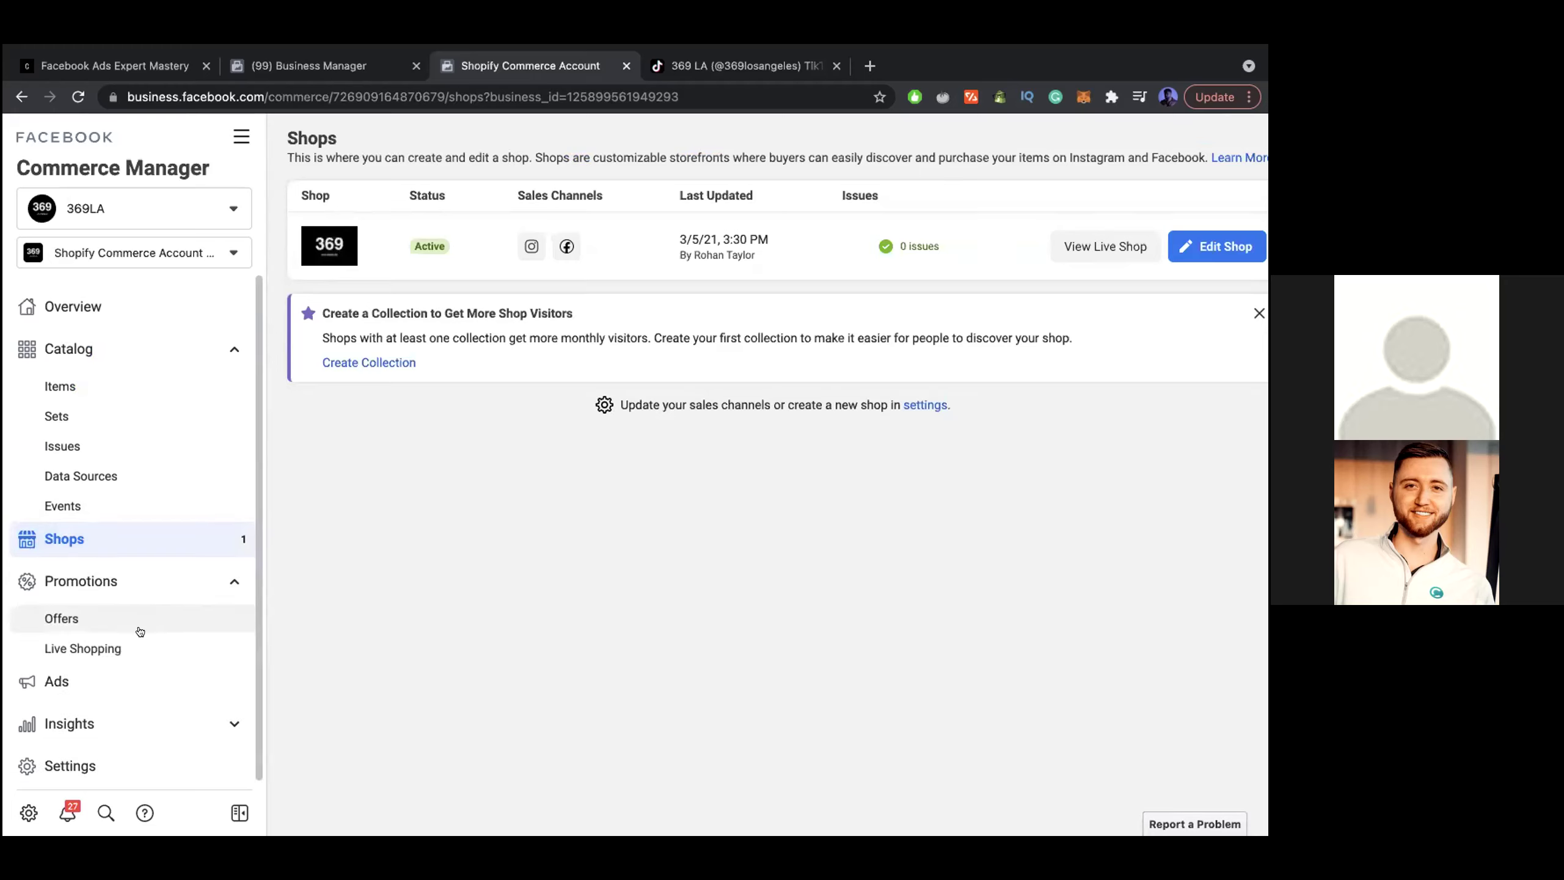
left_click(166, 729)
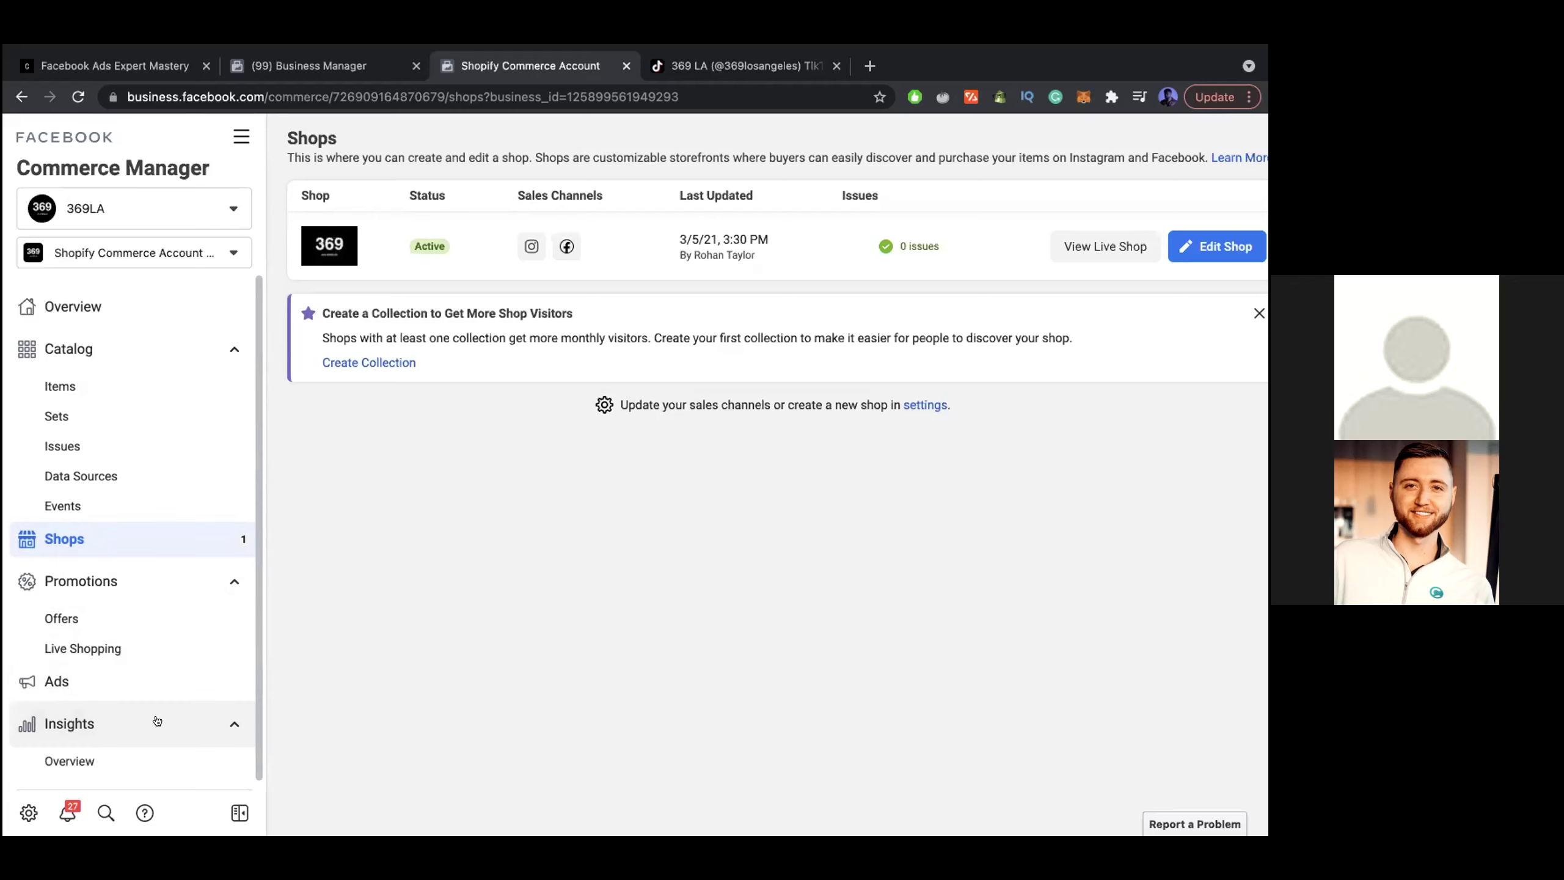
left_click(95, 759)
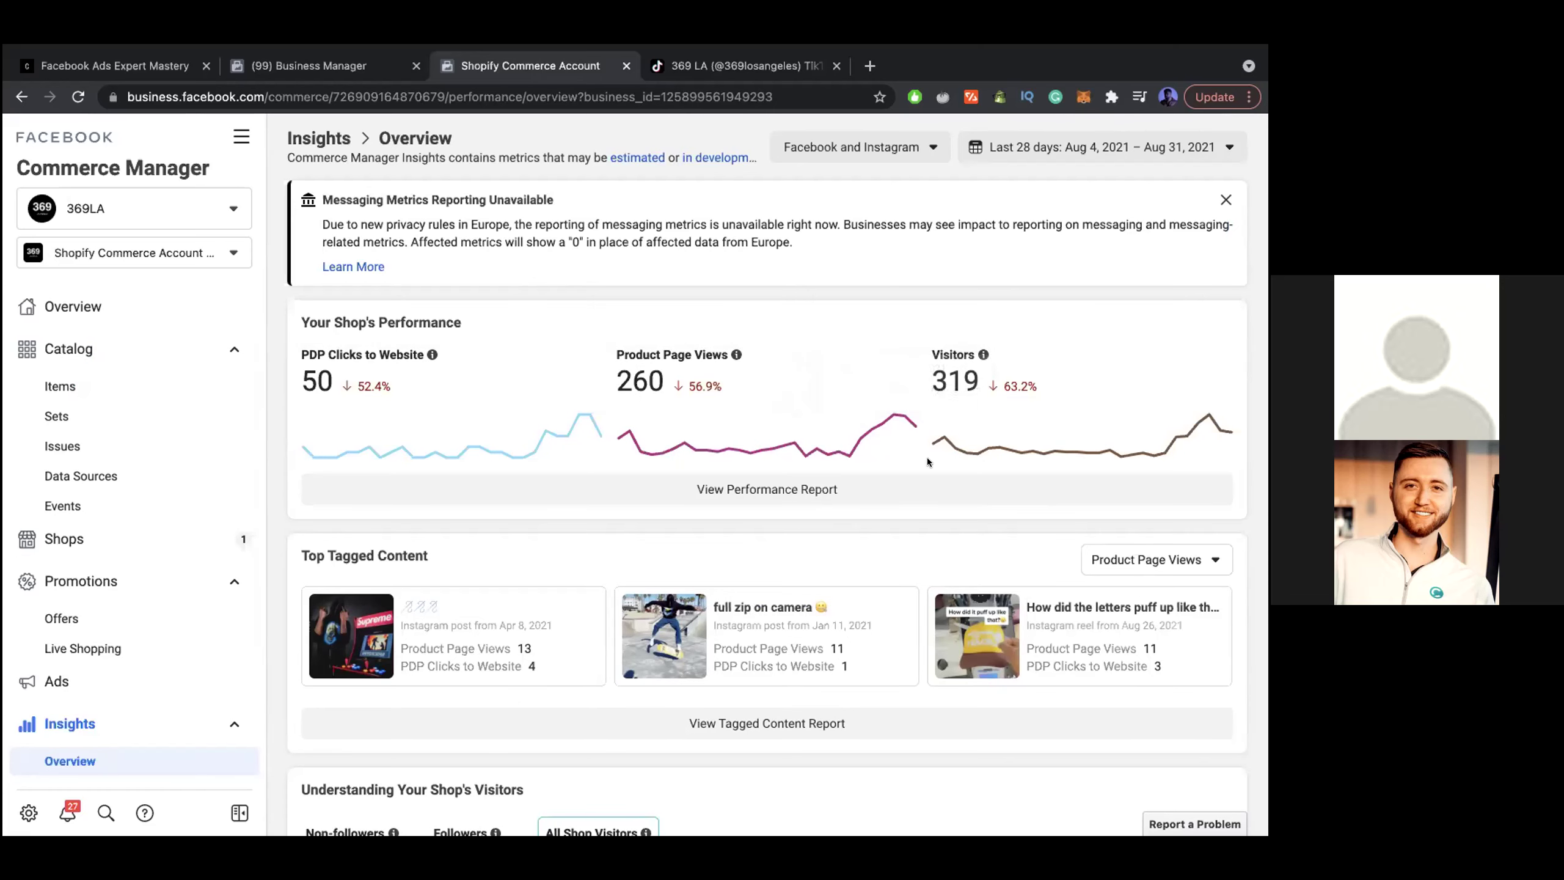
Scroll through the Insights Overview and open the Tagged Content report
scroll(912, 431, "down", 5)
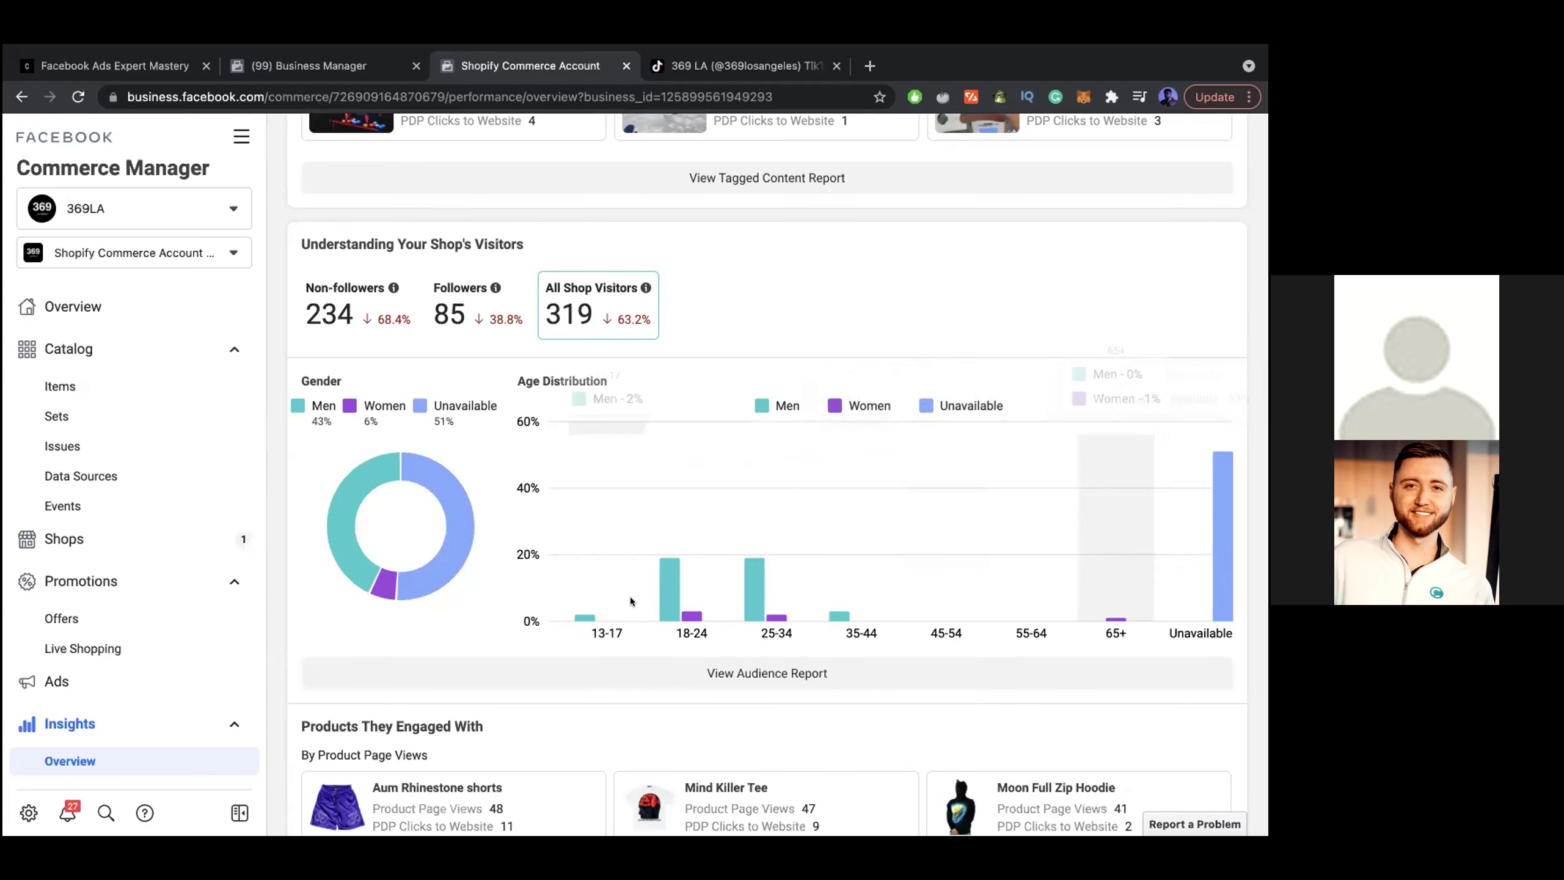
scroll(589, 605, "down", 3)
scroll(589, 606, "up", 5)
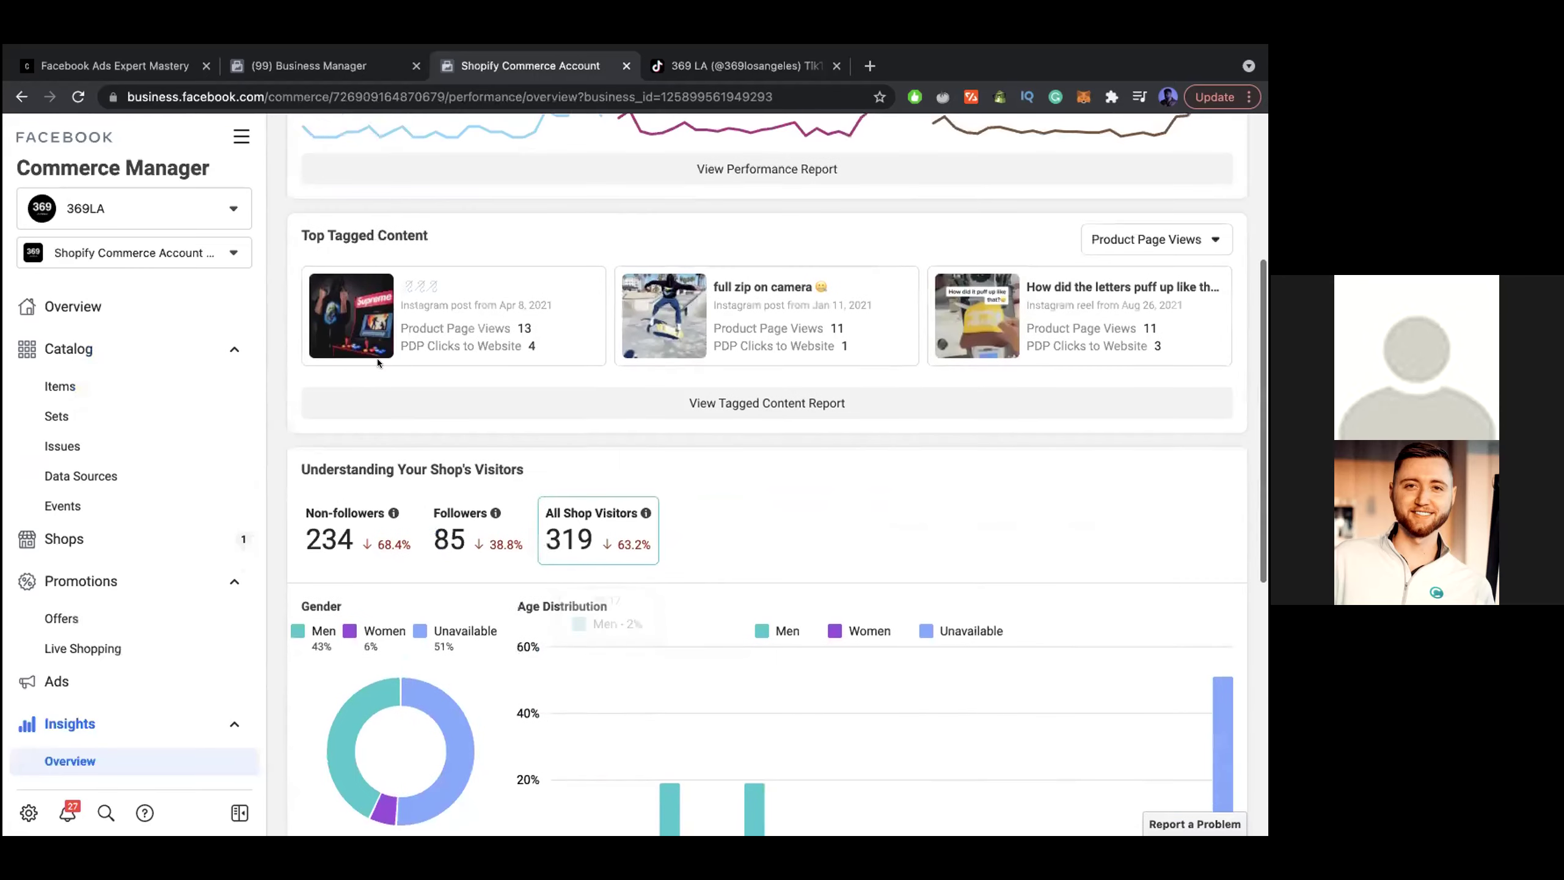
scroll(812, 338, "down", 5)
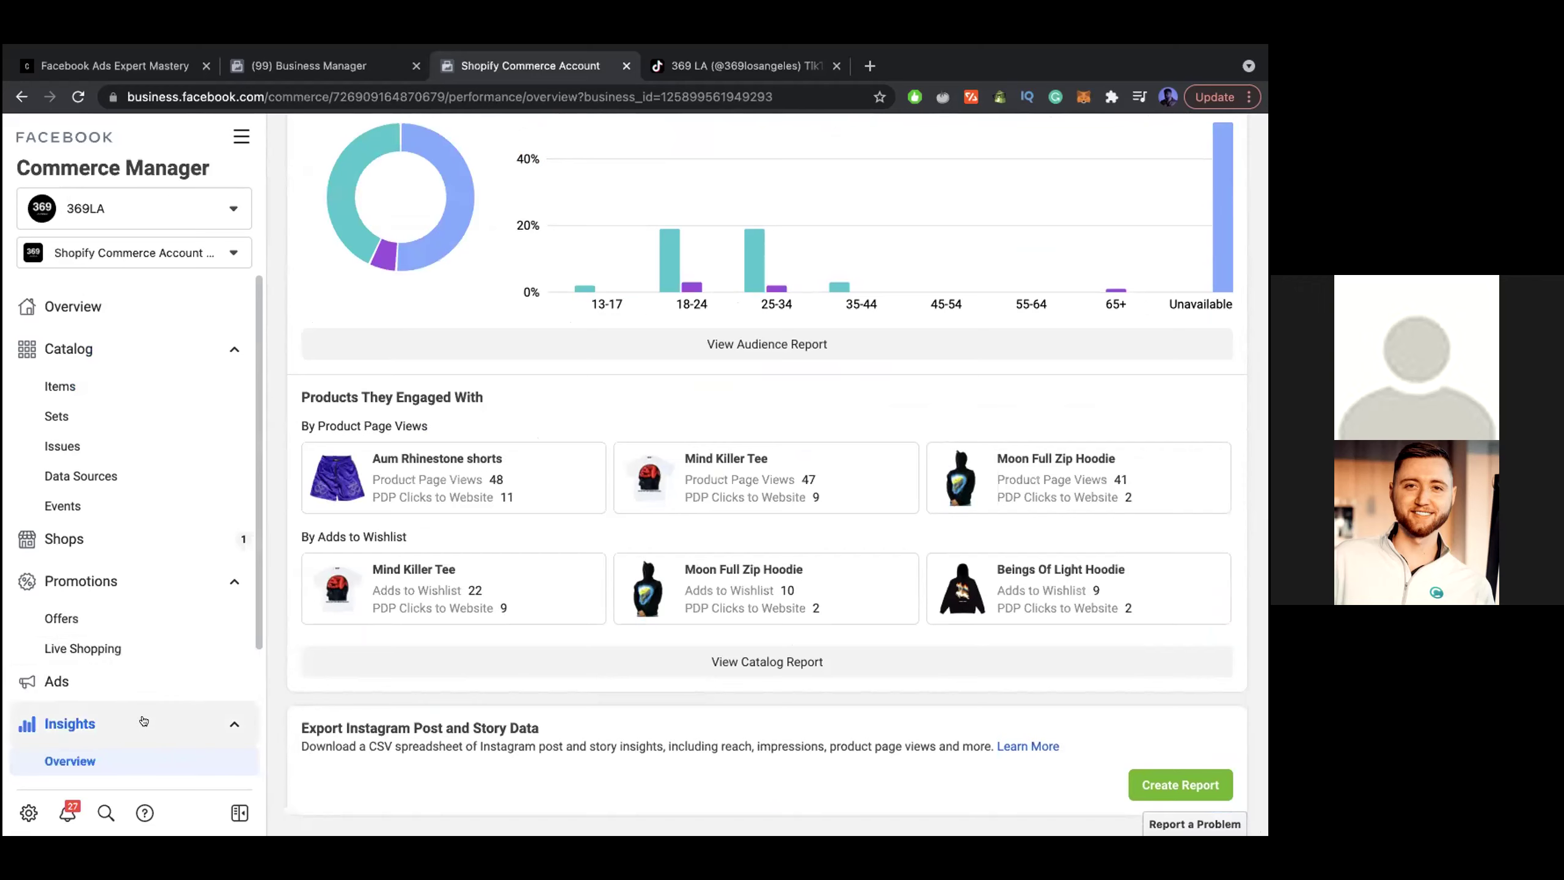
scroll(143, 707, "down", 3)
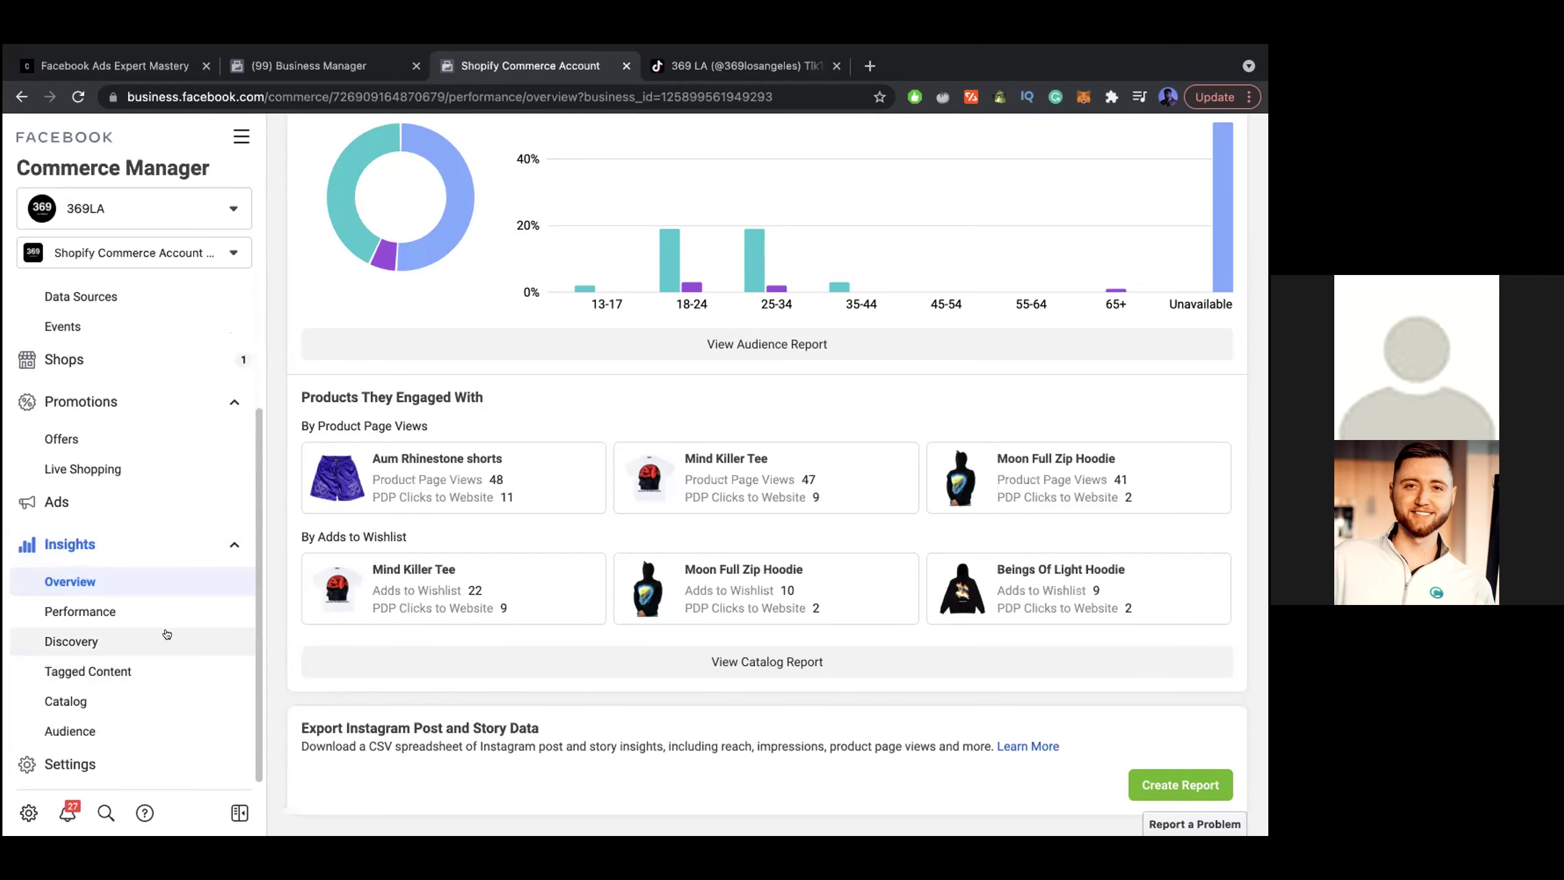
left_click(157, 669)
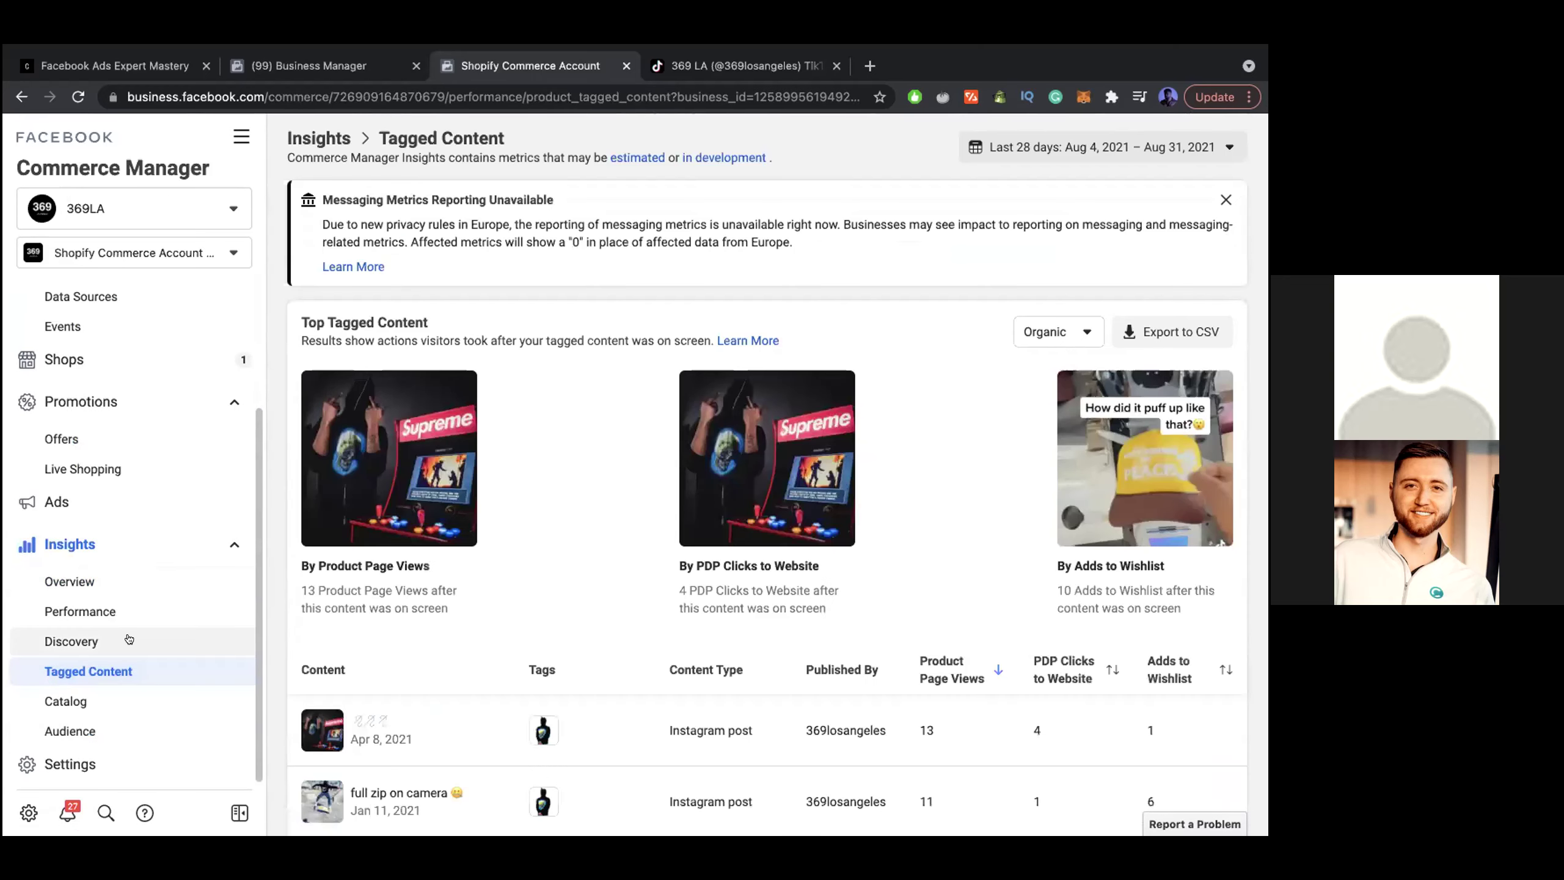
Open the Discovery report and review the All locations table, led by Instagram Profile at 274 sessions
left_click(197, 641)
scroll(542, 548, "down", 10)
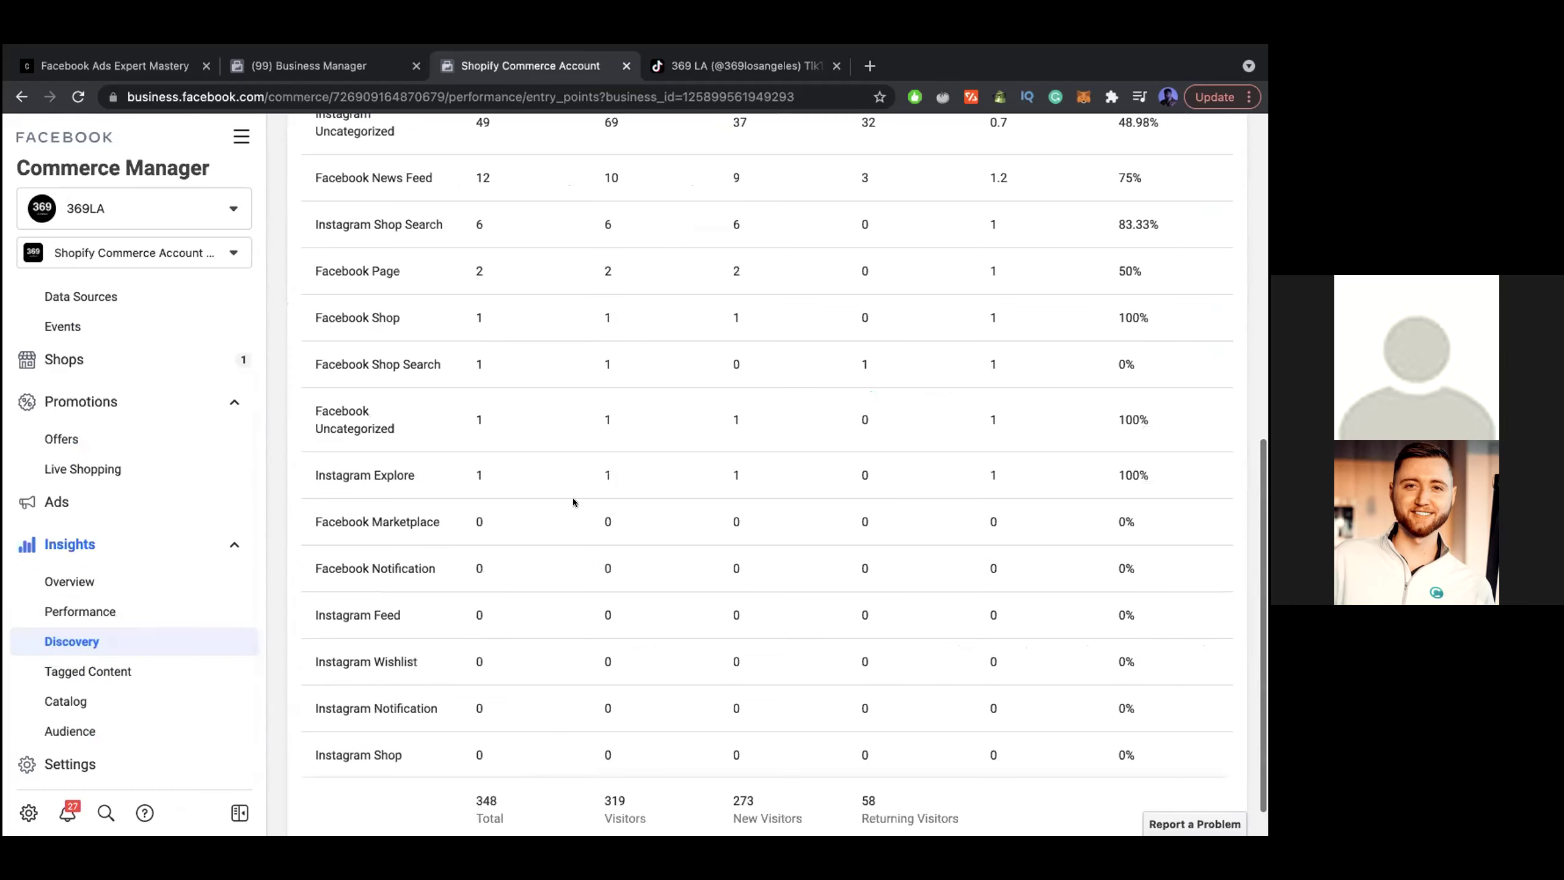
scroll(431, 536, "up", 4)
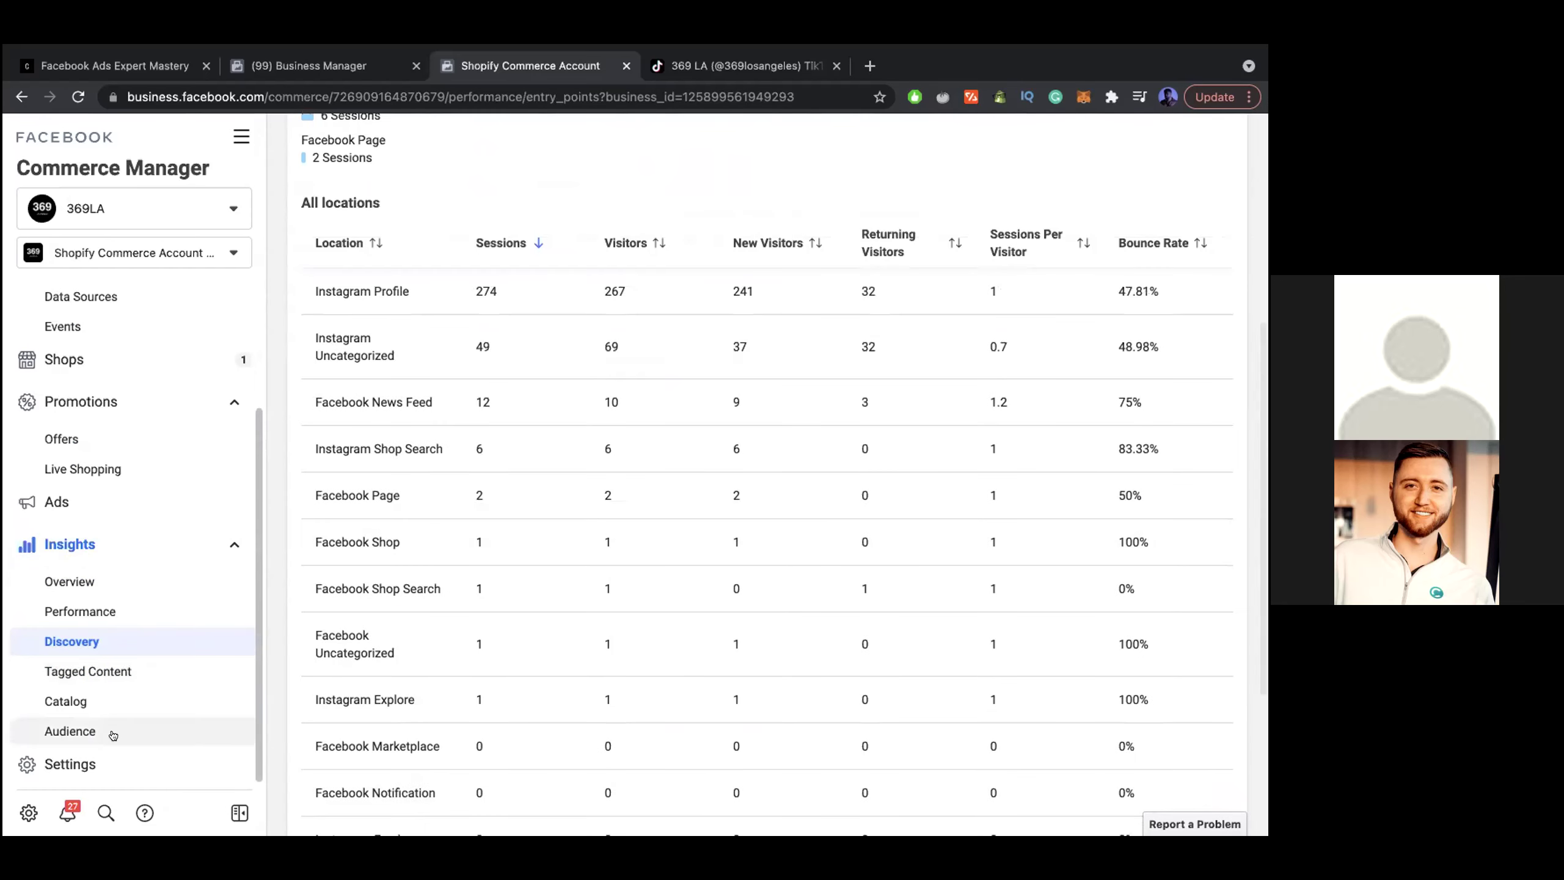
scroll(145, 475, "up", 1)
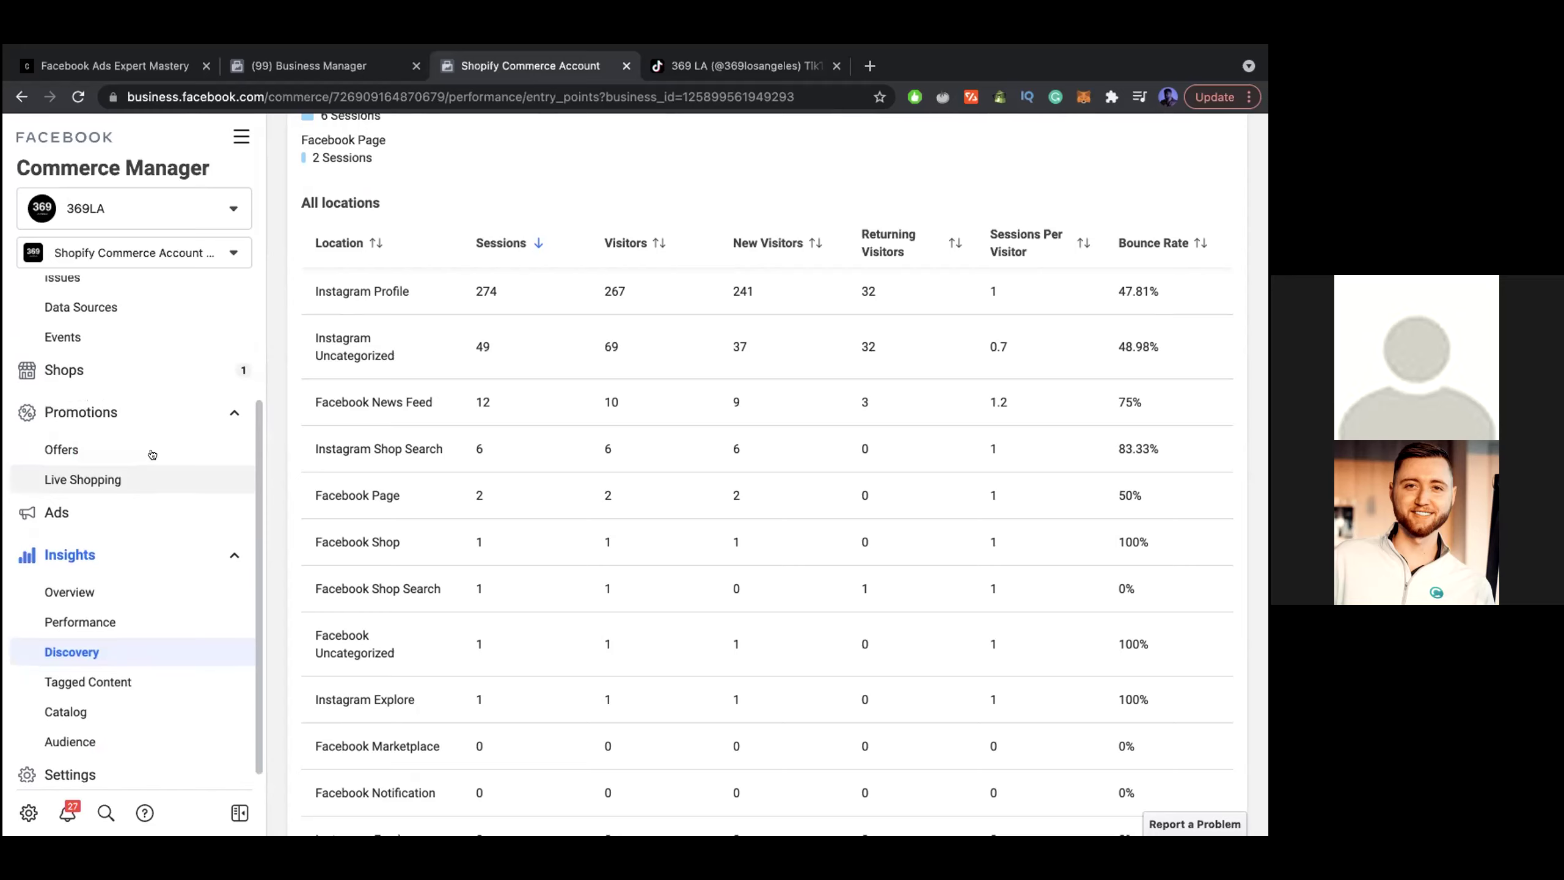
View the catalog's Events pixel and Data Sources product feed pages, then return to the shop Overview
left_click(140, 336)
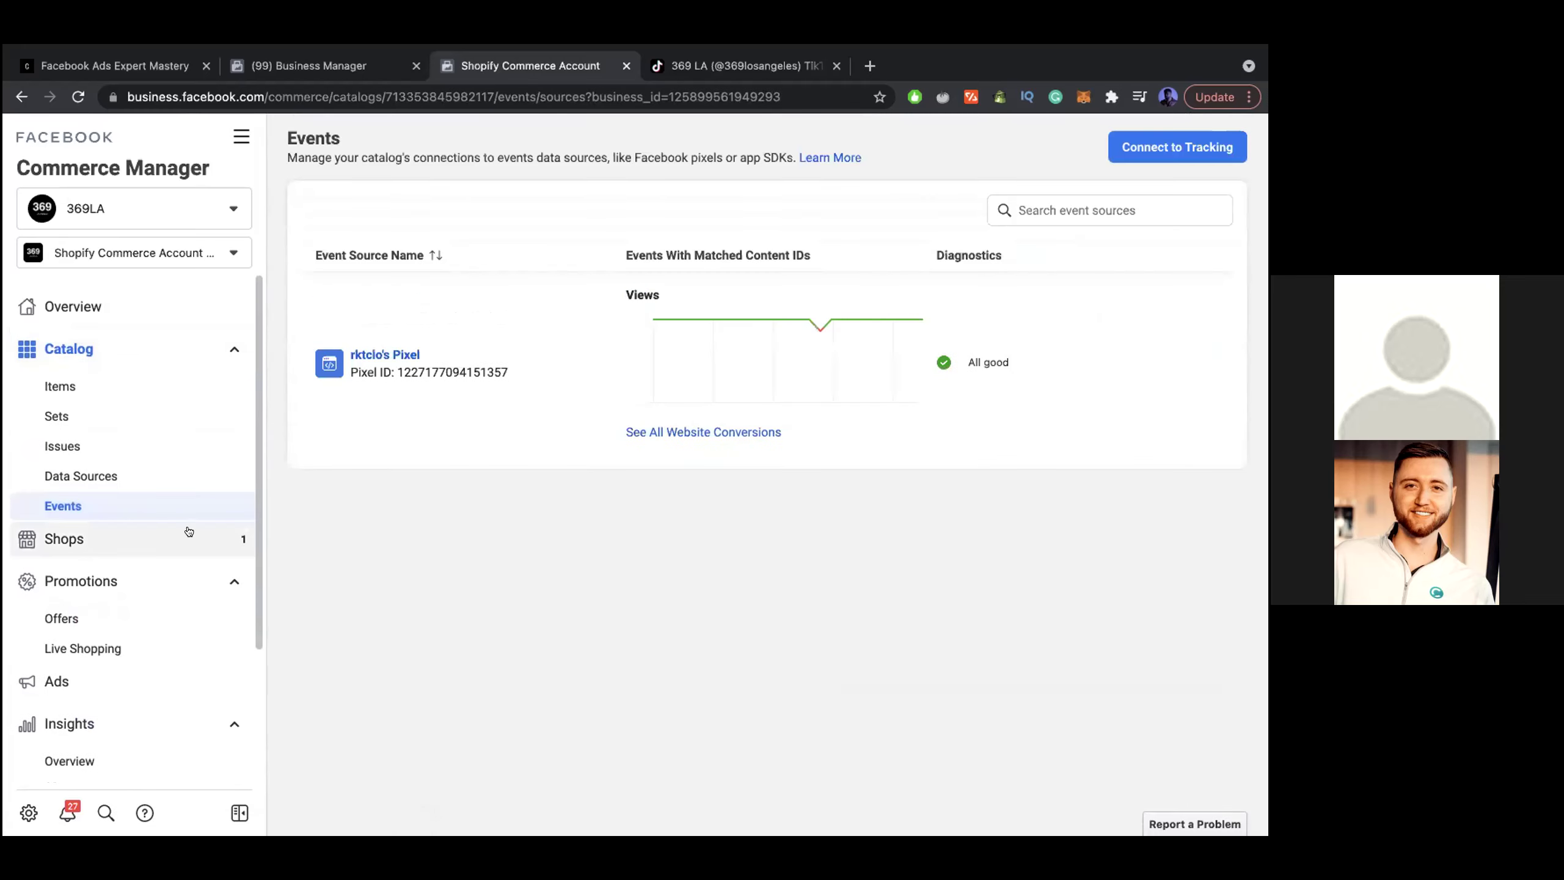
left_click(180, 477)
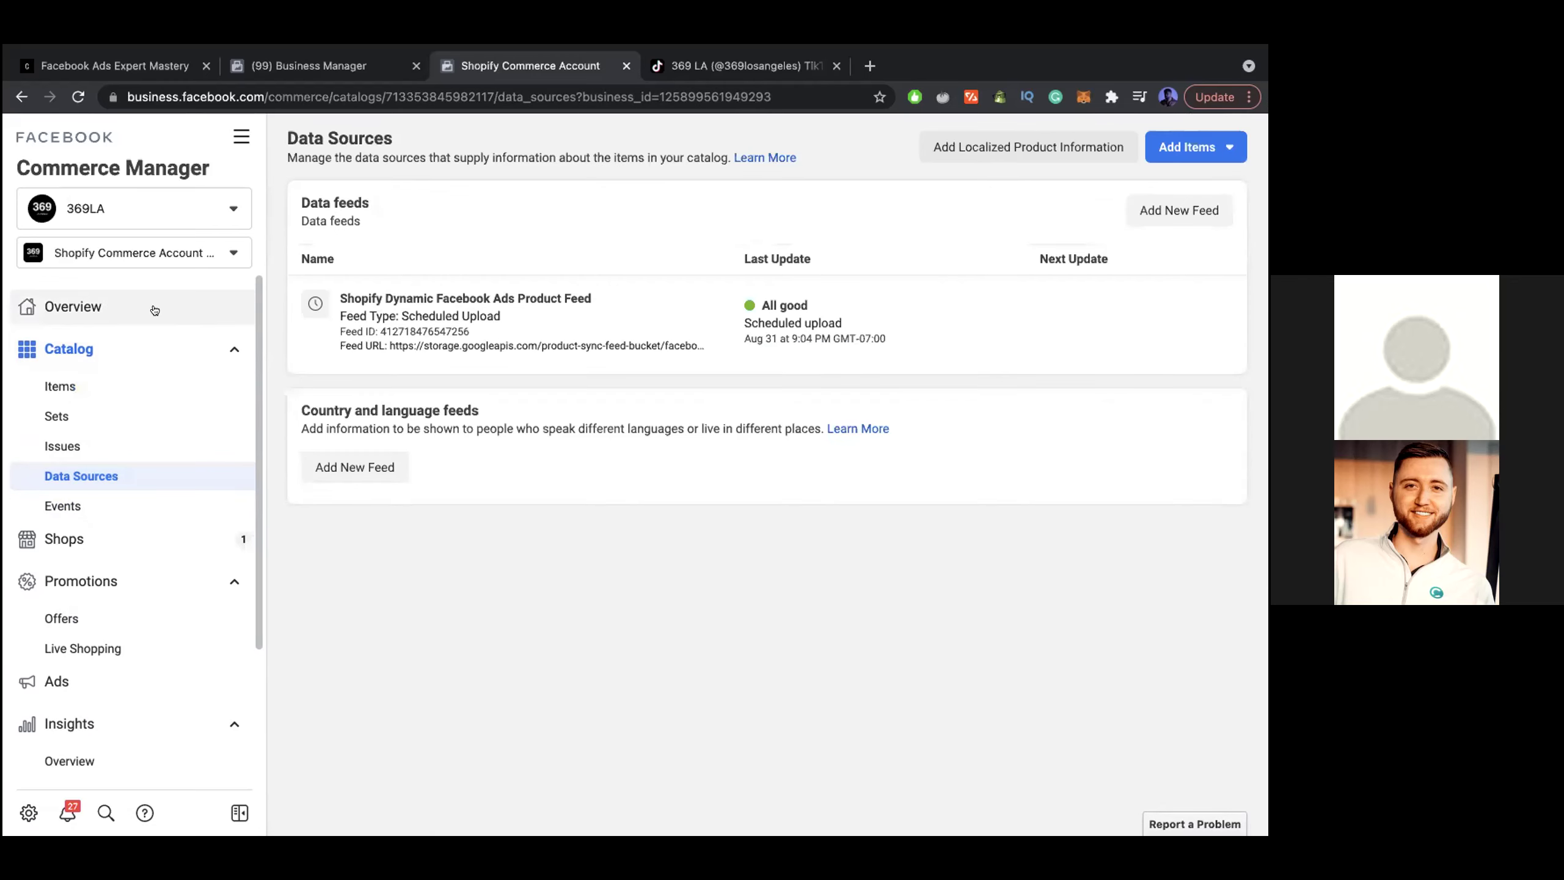
left_click(117, 307)
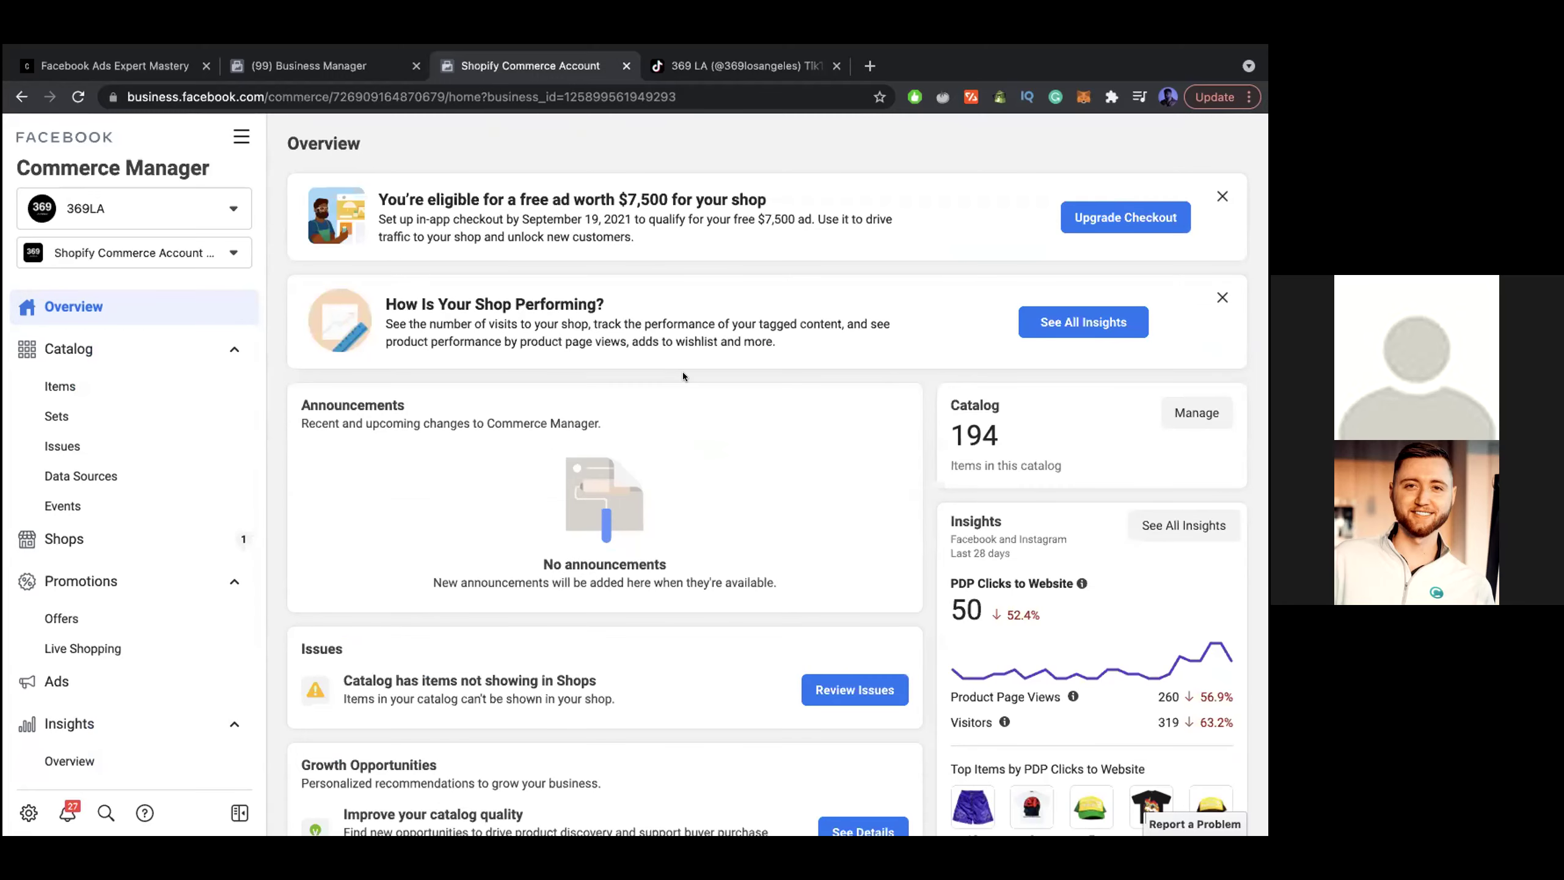
scroll(683, 376, "down", 5)
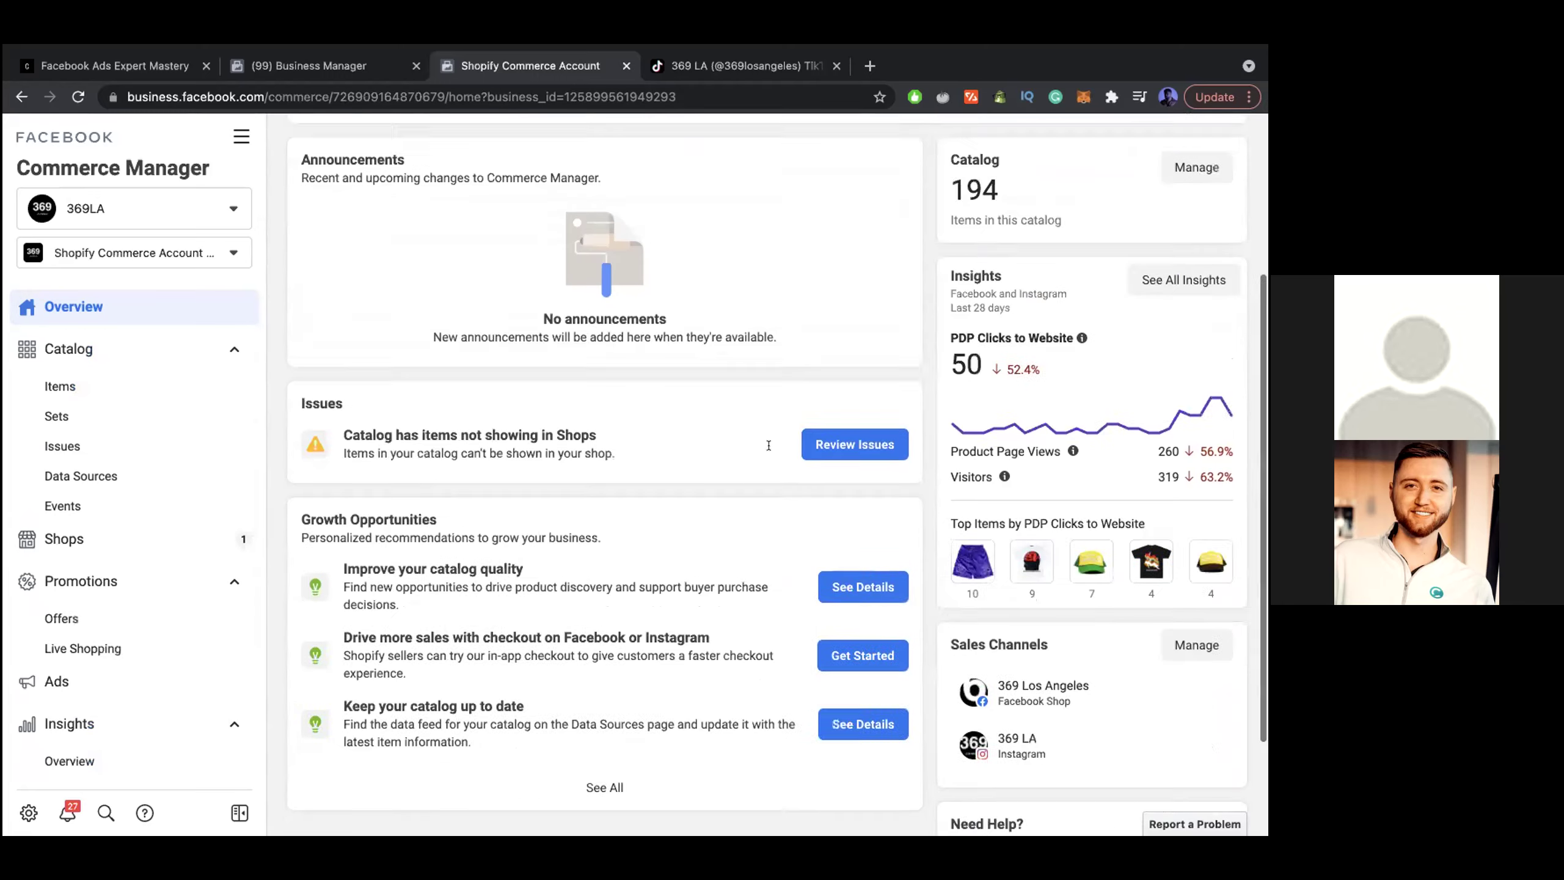
scroll(769, 445, "up", 5)
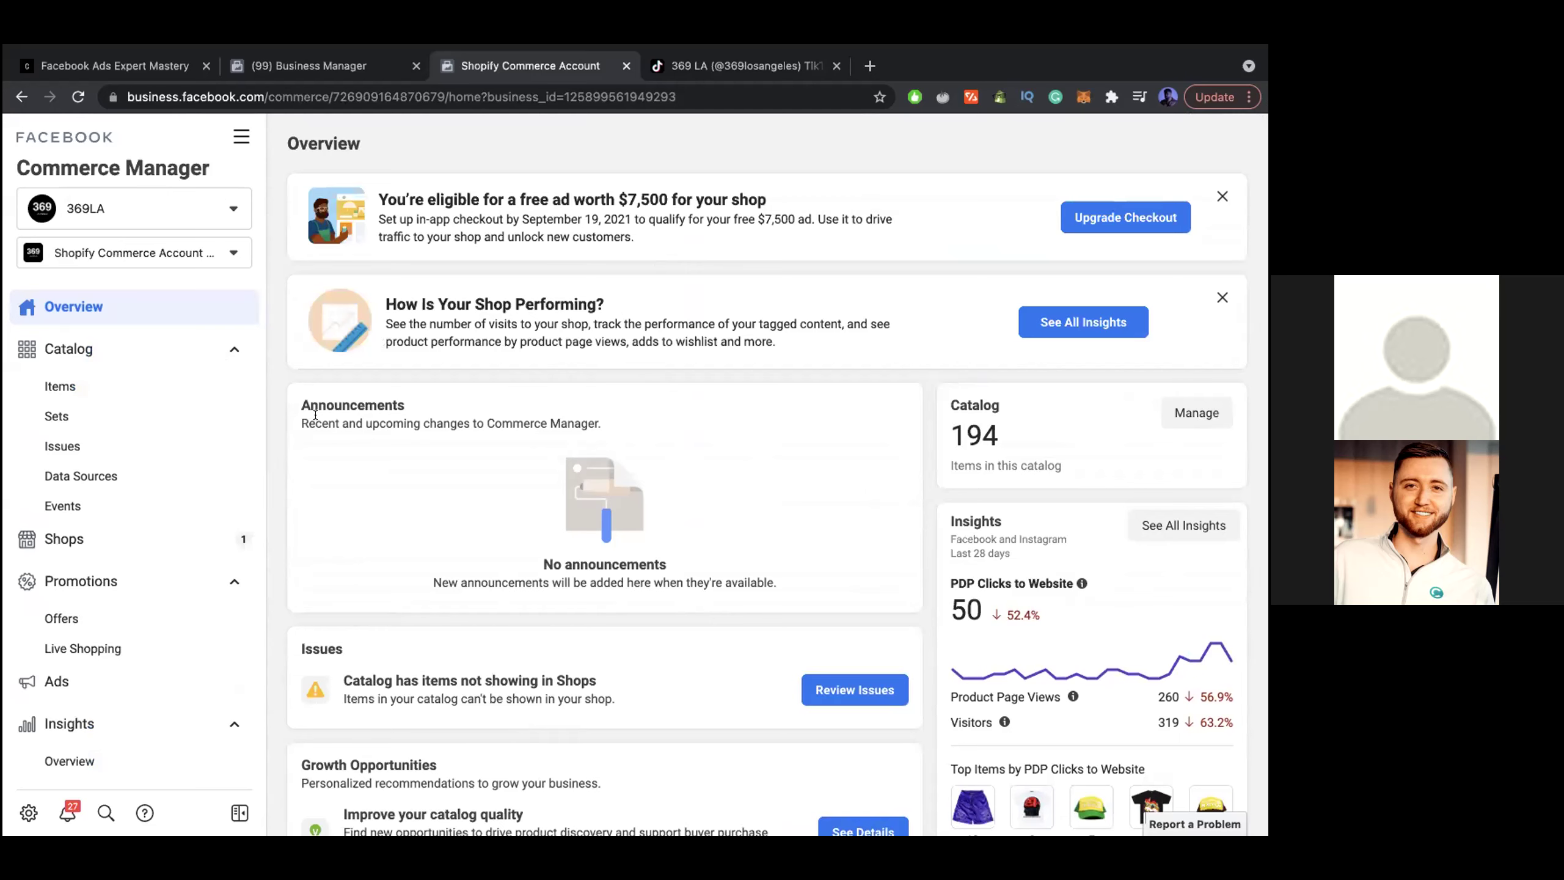
scroll(101, 590, "down", 4)
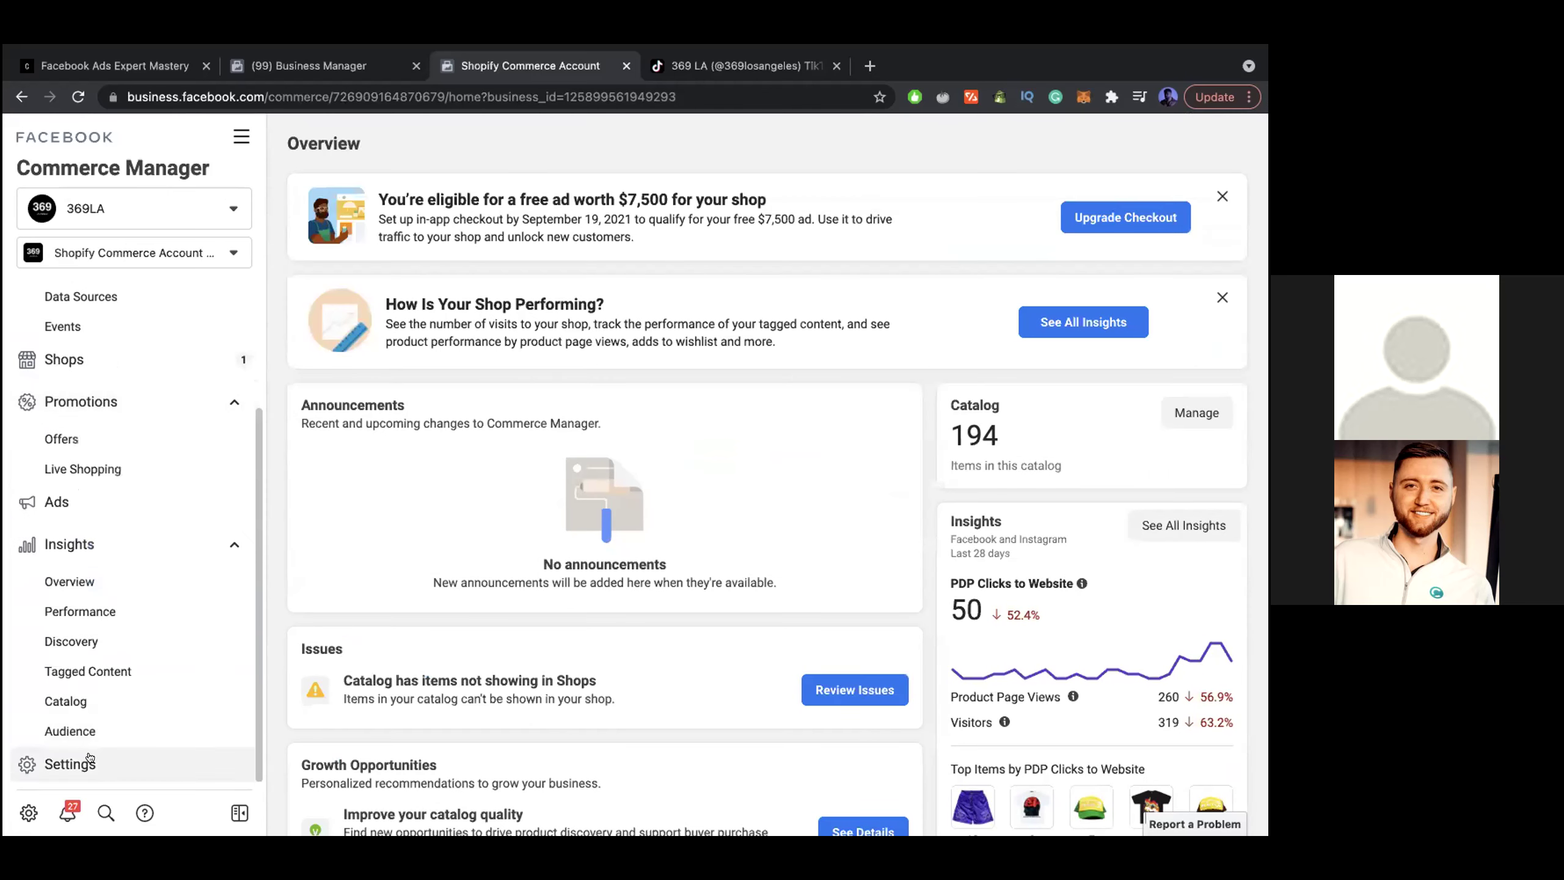
scroll(154, 292, "up", 4)
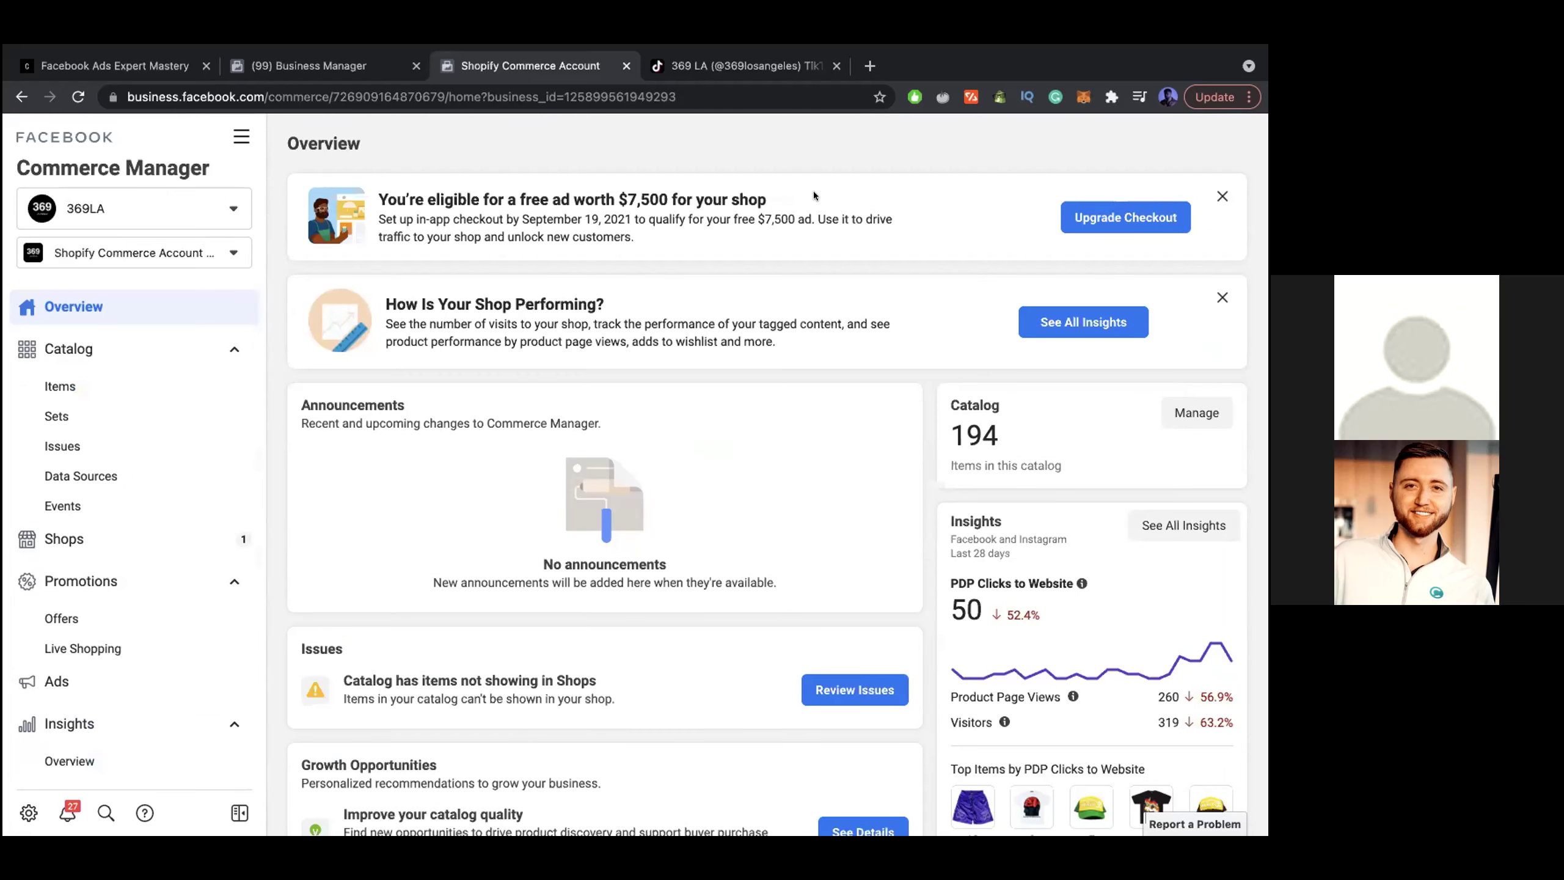
left_click_drag(812, 199, 441, 192)
left_click(884, 211)
scroll(926, 588, "down", 2)
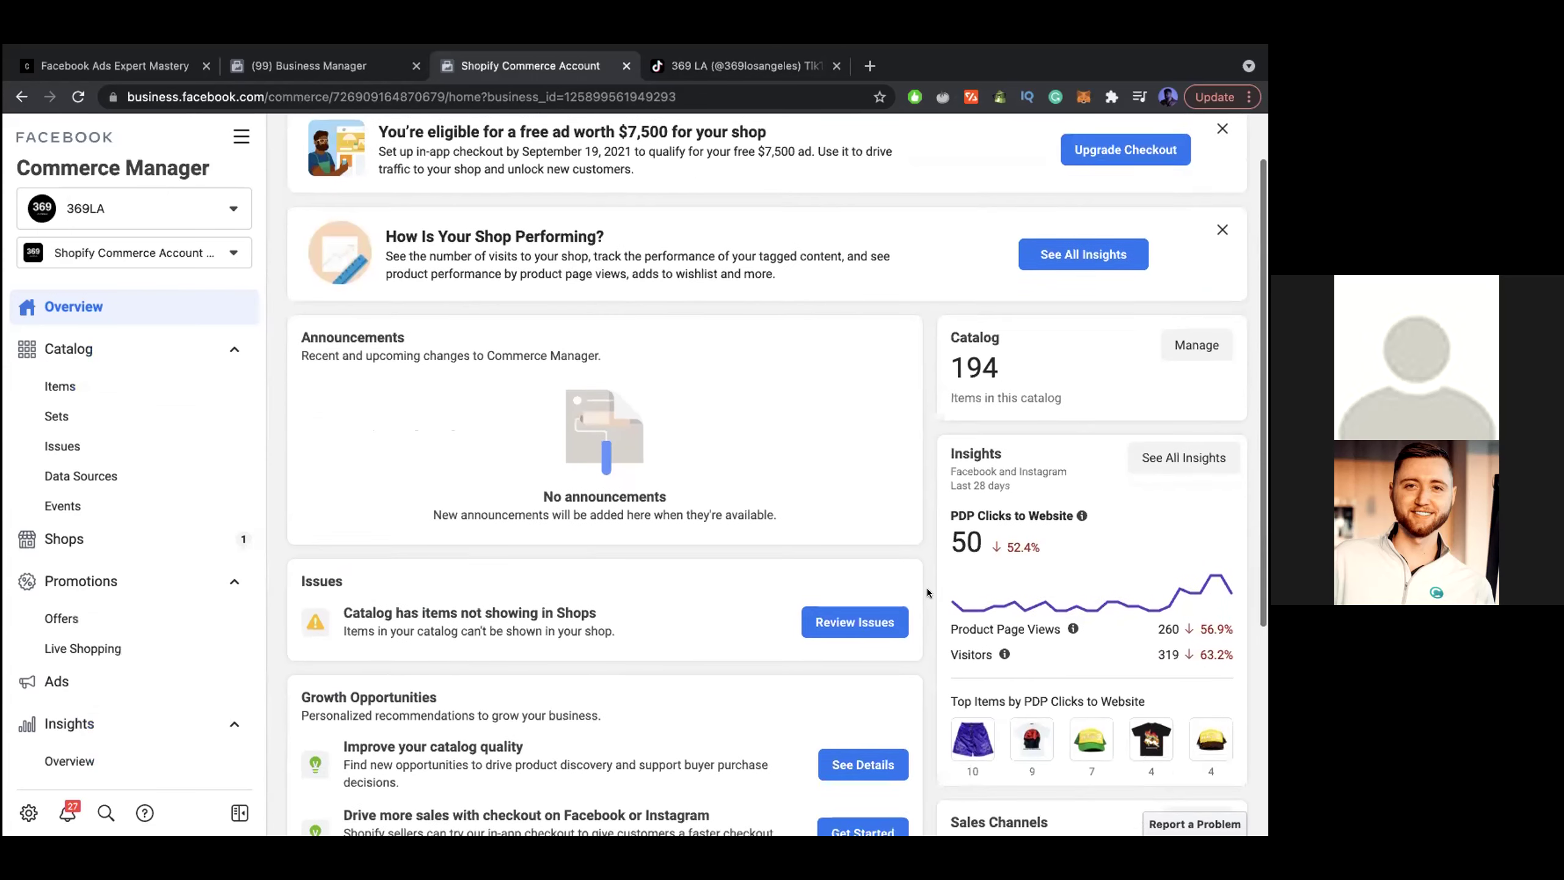
scroll(924, 629, "down", 2)
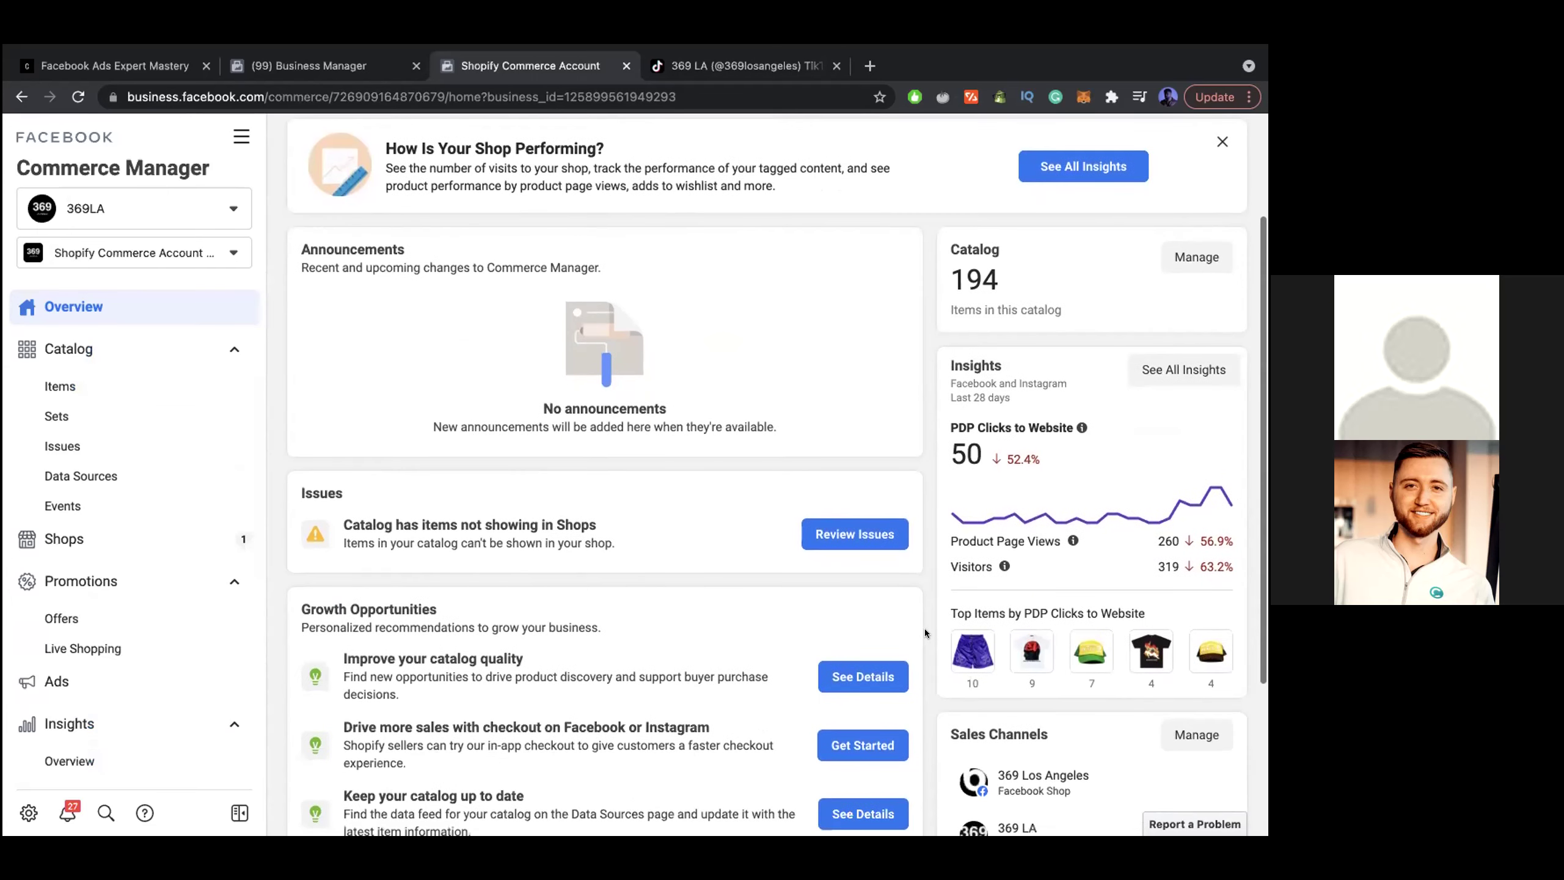
scroll(880, 630, "up", 4)
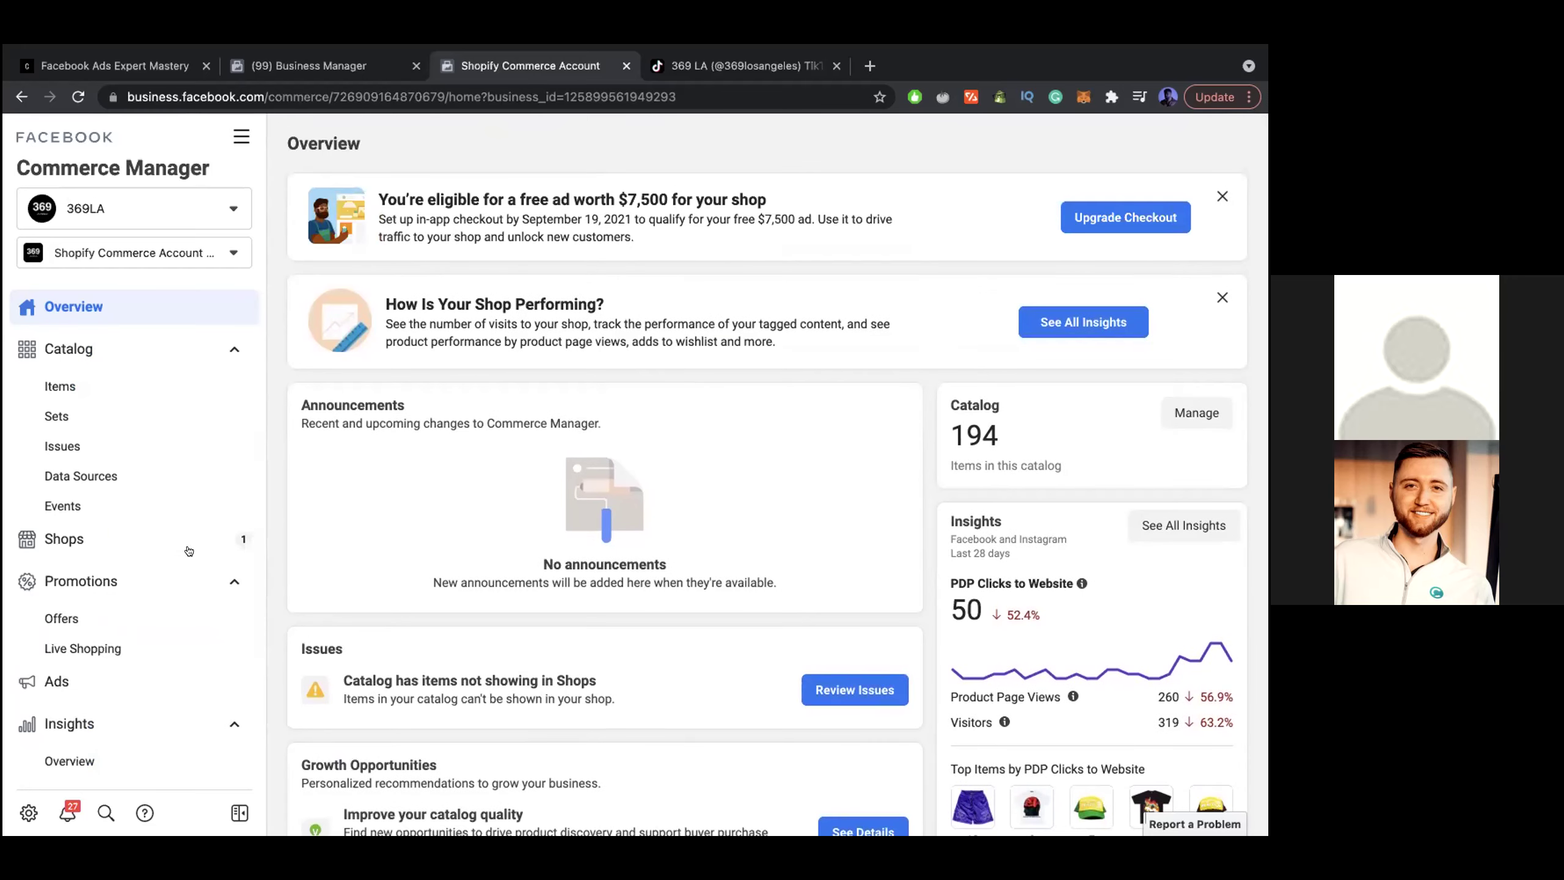